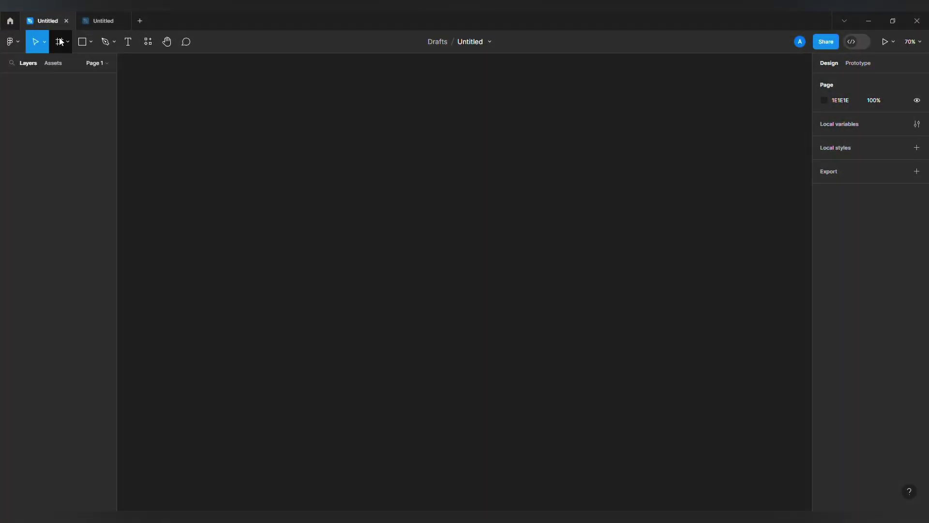
Create an iPhone 14 frame on the canvas
key(f)
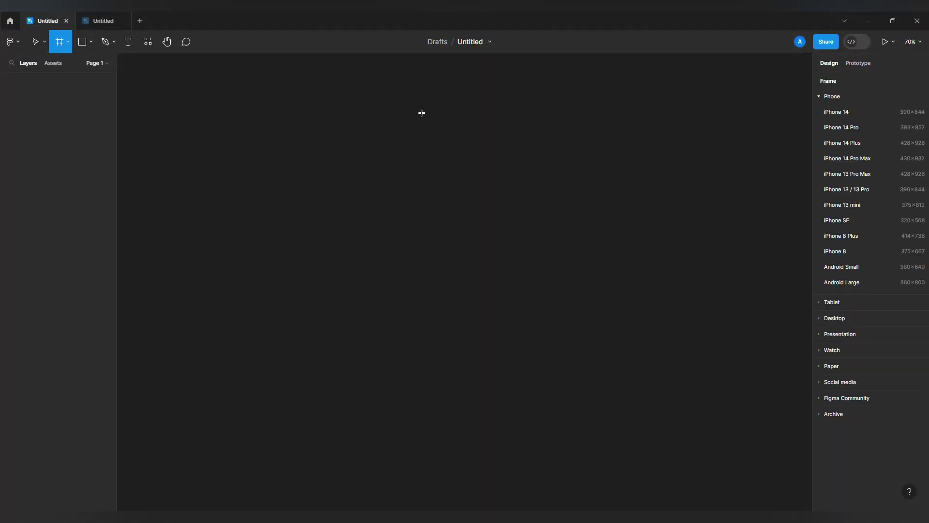
click(838, 114)
drag(487, 212, 357, 232)
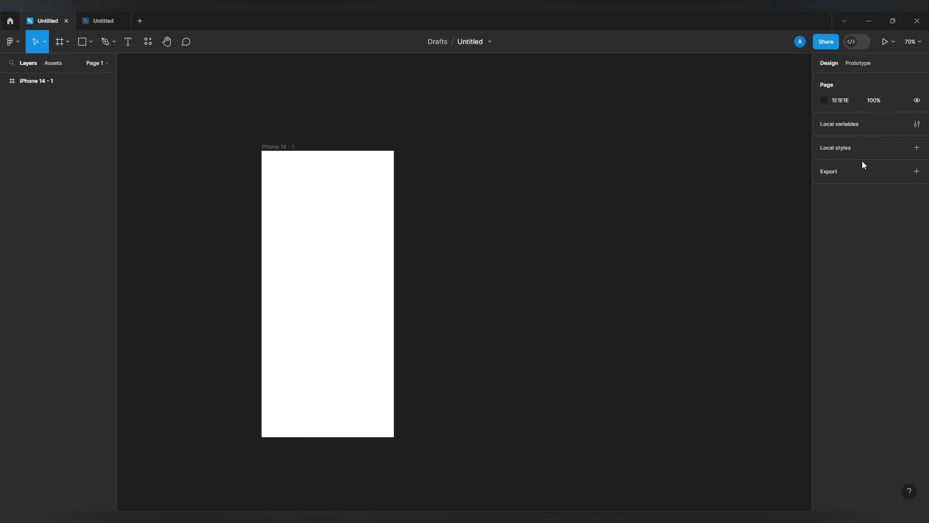
Round the phone frame's corners with a radius of 37
click(367, 232)
drag(874, 154, 293, 146)
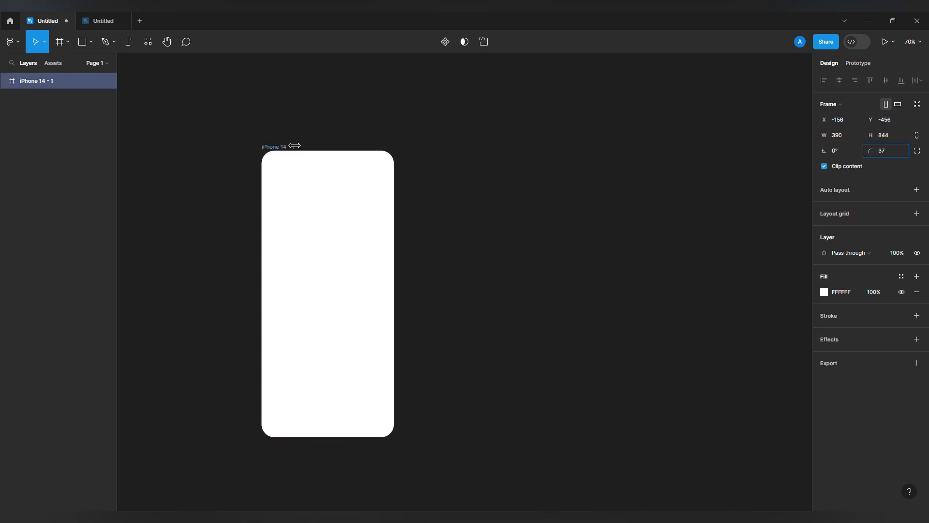
drag(824, 151, 811, 151)
click(554, 197)
Duplicate the rounded phone frame and place the copy beside the original
drag(463, 187, 400, 189)
click(279, 220)
drag(282, 223, 450, 226)
Copy the blue Niche snowboard, Ski-6, from the assets file and paste it into the iPhone 14 - 1 frame
click(286, 221)
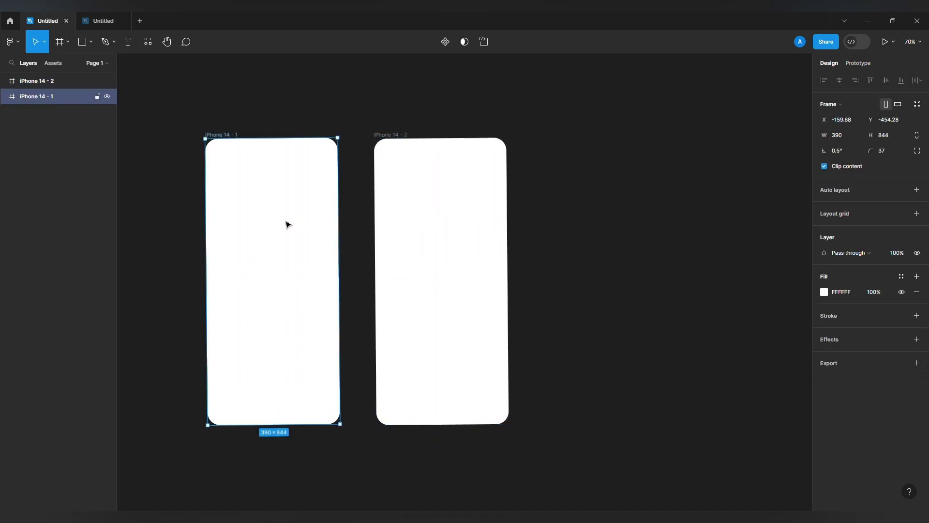
click(109, 16)
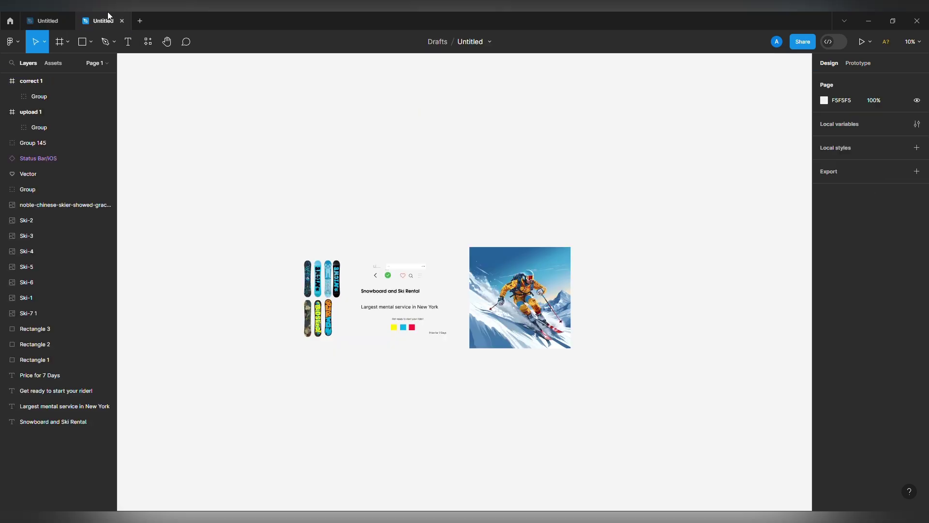
click(322, 289)
click(62, 20)
key(ctrl+v)
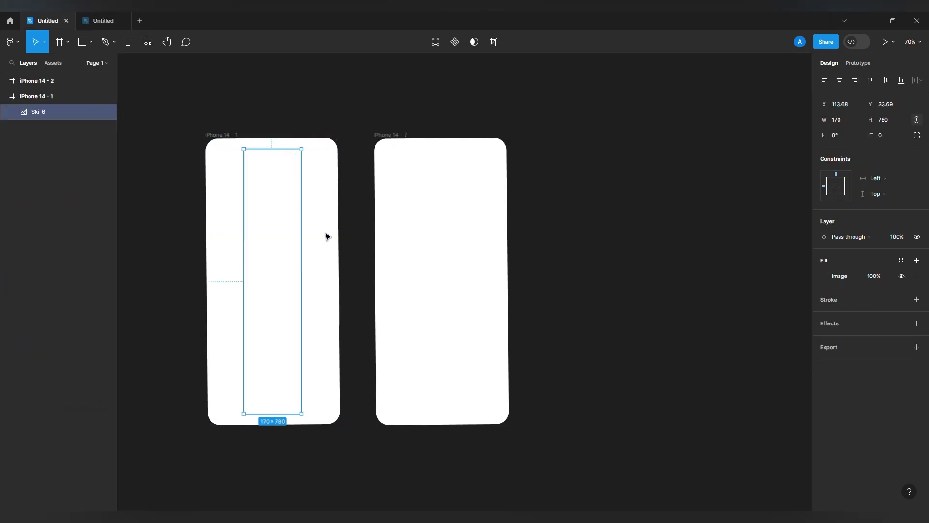
Copy the patterned snowboard Ski-5 and the black snowboard Ski-7 1 from the assets file and paste them into the phone frame
click(103, 20)
scroll(333, 296, up, 3)
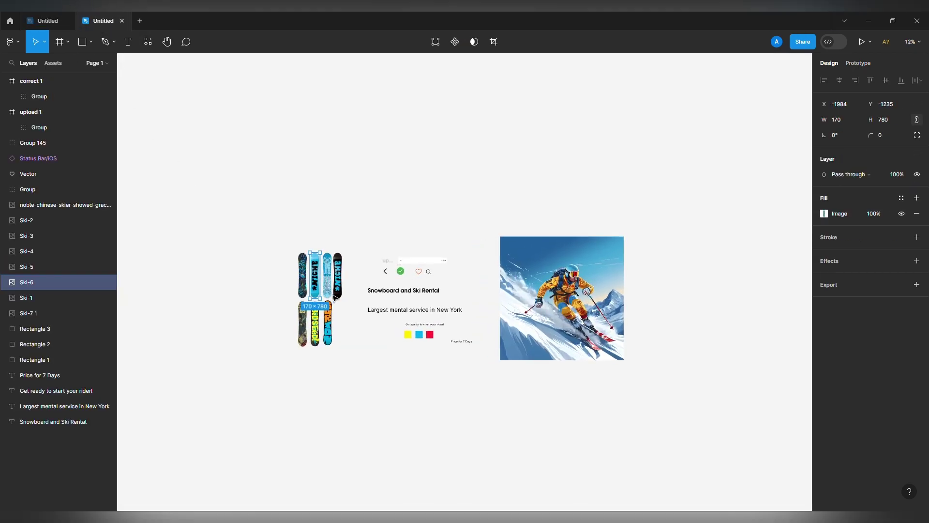
click(333, 295)
shift+click(364, 250)
key(ctrl+c)
click(47, 21)
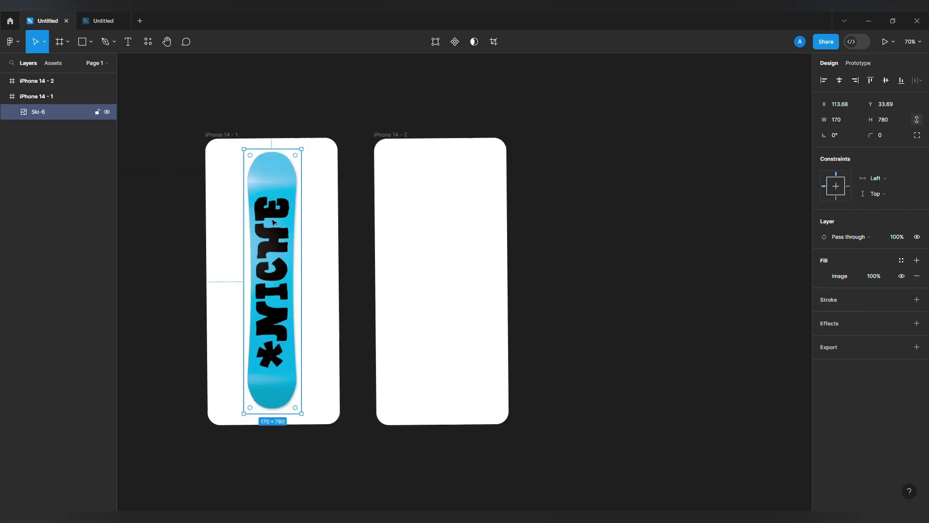
key(ctrl+v)
Spread the three pasted snowboards side by side and scale them down together
drag(295, 281, 382, 256)
click(219, 243)
drag(309, 257, 282, 256)
shift+click(334, 262)
shift+click(381, 266)
drag(415, 273, 347, 274)
Rotate the three snowboards together to about -56° and place them in the upper part of the phone frame
drag(329, 251, 394, 173)
drag(419, 123, 439, 203)
drag(375, 194, 363, 170)
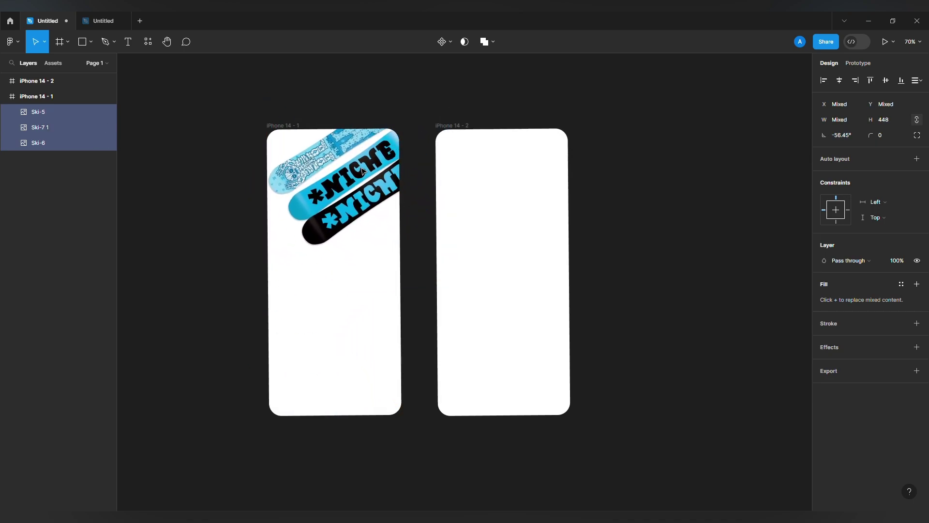
Resize and stagger the tilted snowboards individually: patterned one at the frame's top, blue one below it, black one lowest, each running past a frame edge
drag(358, 243, 345, 276)
drag(337, 215, 317, 271)
key(Escape)
scroll(347, 219, up, 4)
drag(326, 190, 322, 195)
scroll(324, 204, up, 1)
drag(325, 252, 322, 262)
click(319, 218)
drag(319, 218, 317, 224)
drag(250, 164, 253, 151)
scroll(254, 166, down, 1)
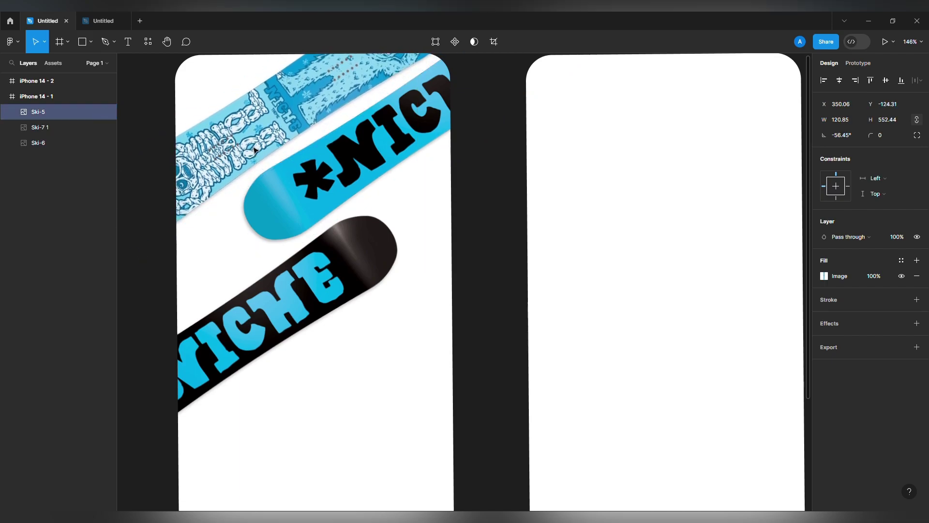
Delete the empty duplicate frame iPhone 14 - 2
scroll(350, 216, down, 3)
key(alt)
scroll(398, 280, down, 5)
click(257, 276)
scroll(338, 294, up, 1)
click(500, 284)
key(Delete)
scroll(479, 262, up, 2)
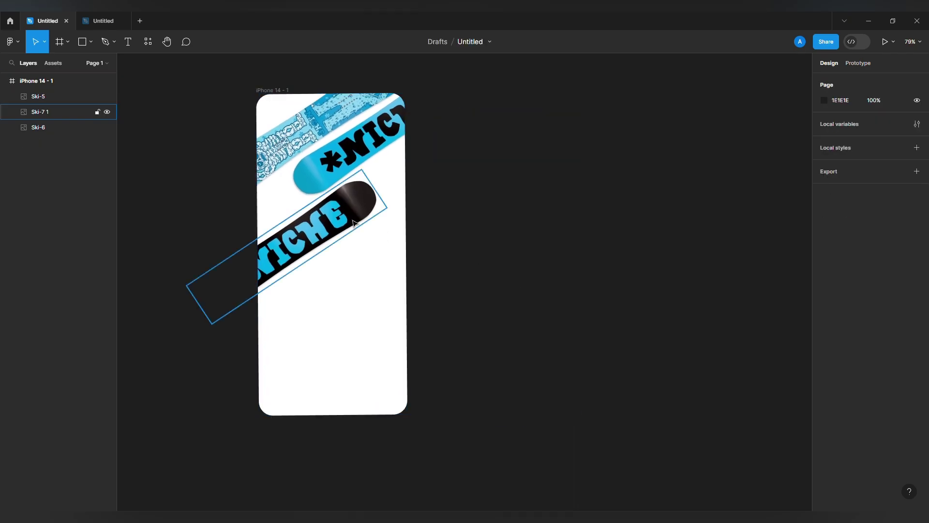
Add the text "Ski Rental" in the empty area of the frame below the black snowboard
click(128, 42)
scroll(334, 314, up, 5)
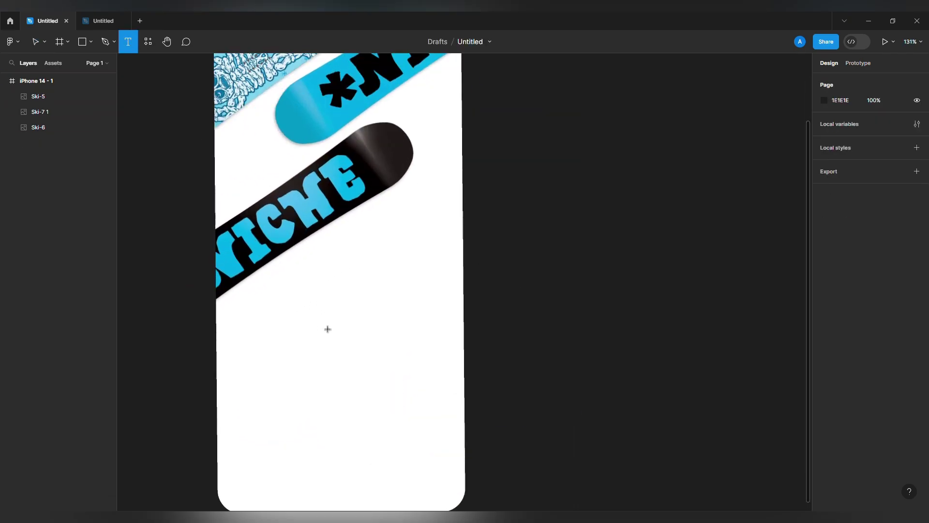
click(316, 329)
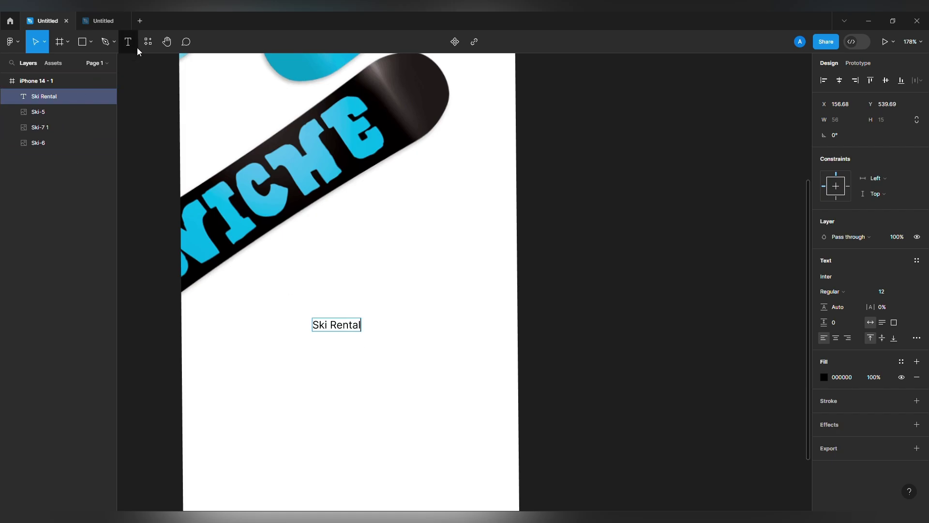
click(839, 276)
text(ava)
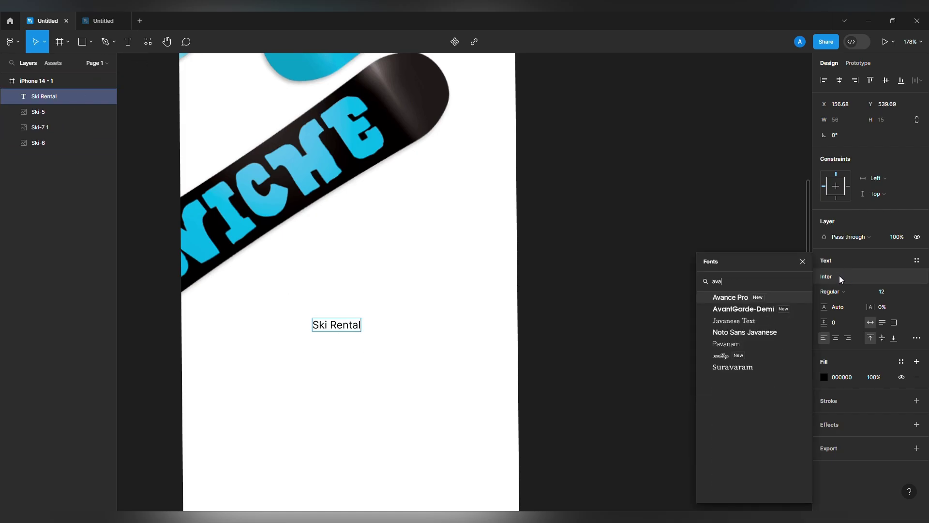
key(Escape)
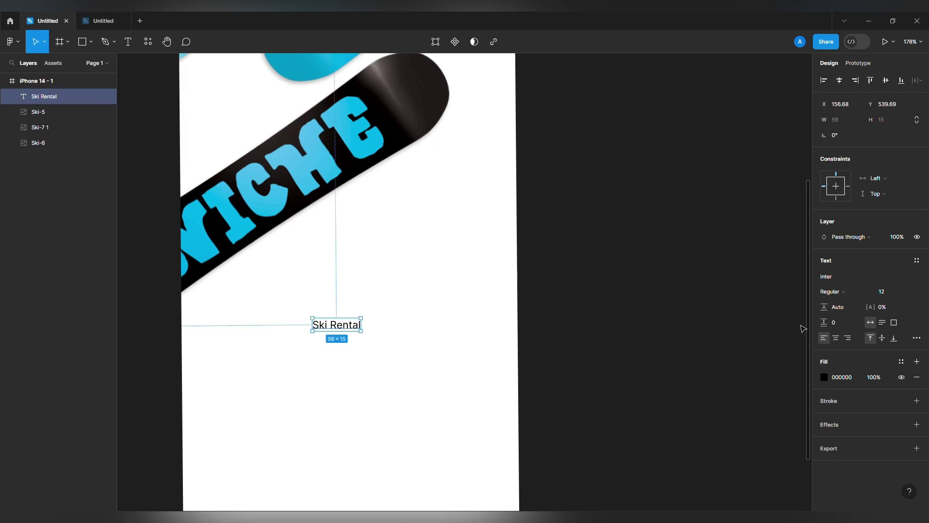
Change the font of the "Ski Rental" text to AvantGarde-Demi
click(839, 275)
text(avan)
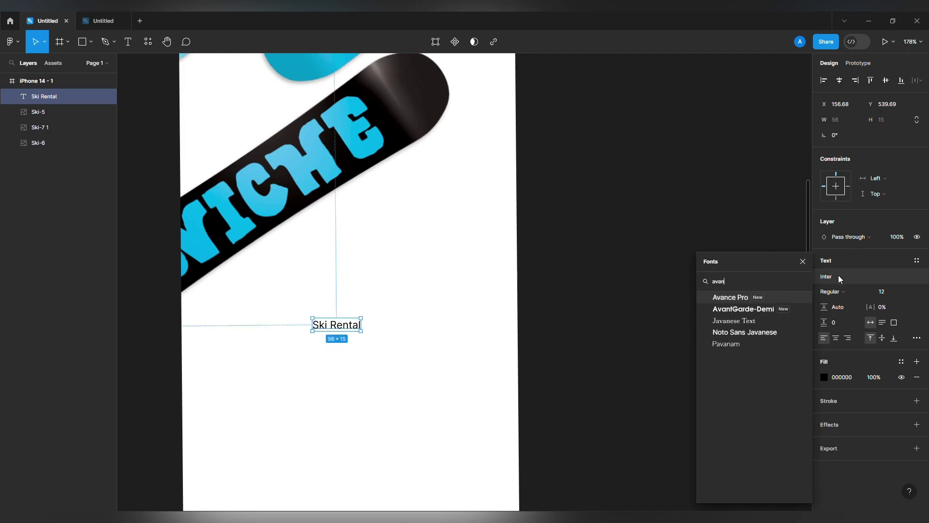
click(784, 308)
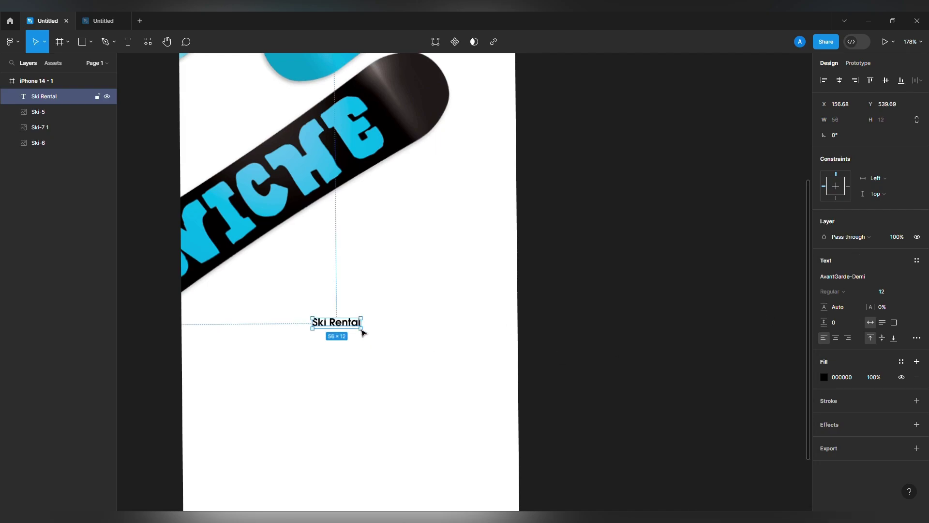
Set the "Ski Rental" text to font size 33 and move it to roughly the horizontal middle below the snowboards
drag(361, 327, 367, 324)
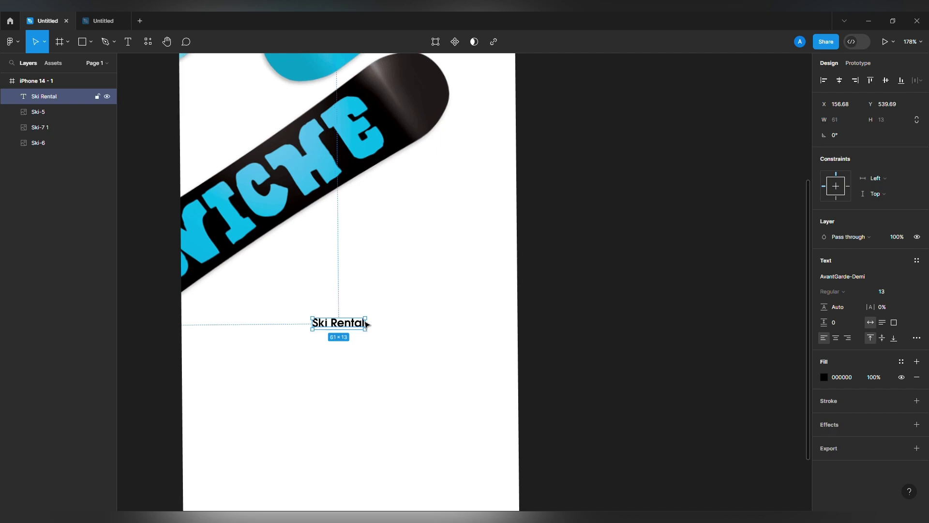
key(shift+Up)
key(shift+Up)
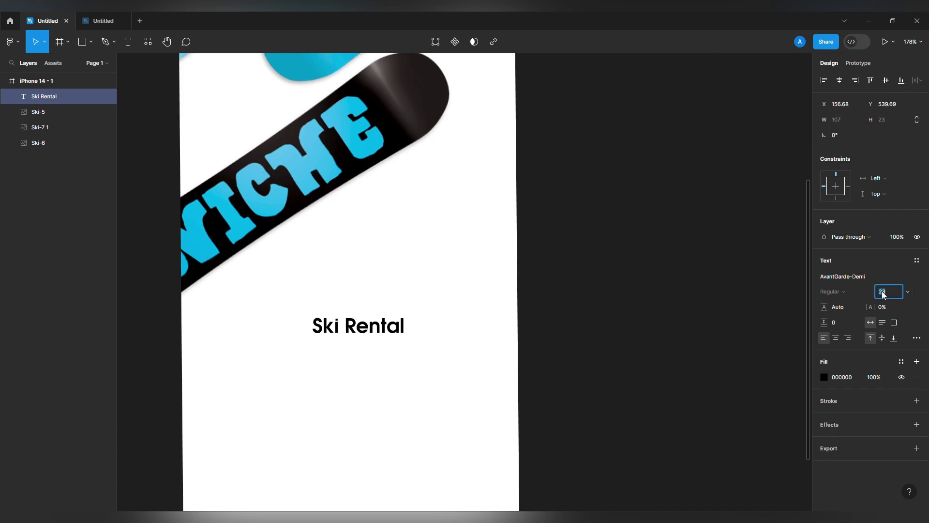
click(653, 311)
scroll(445, 317, down, 1)
scroll(445, 317, down, 5)
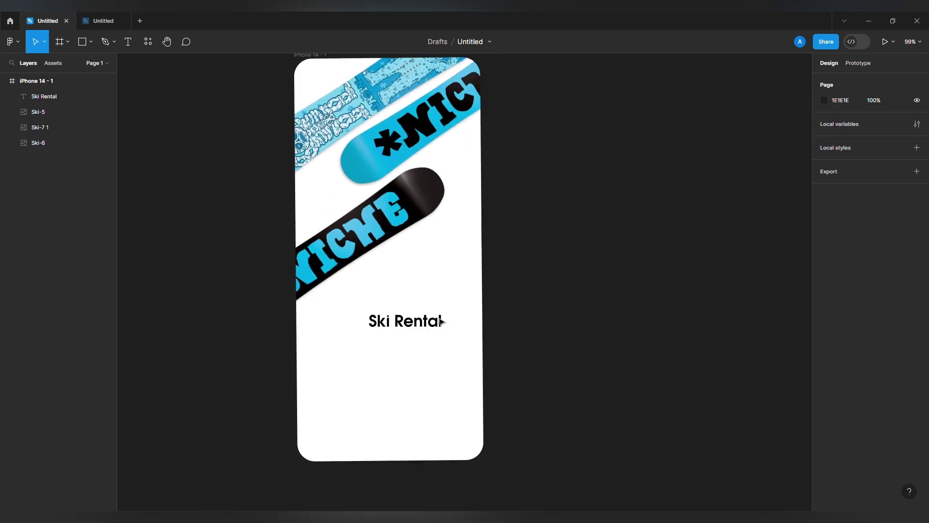
click(385, 318)
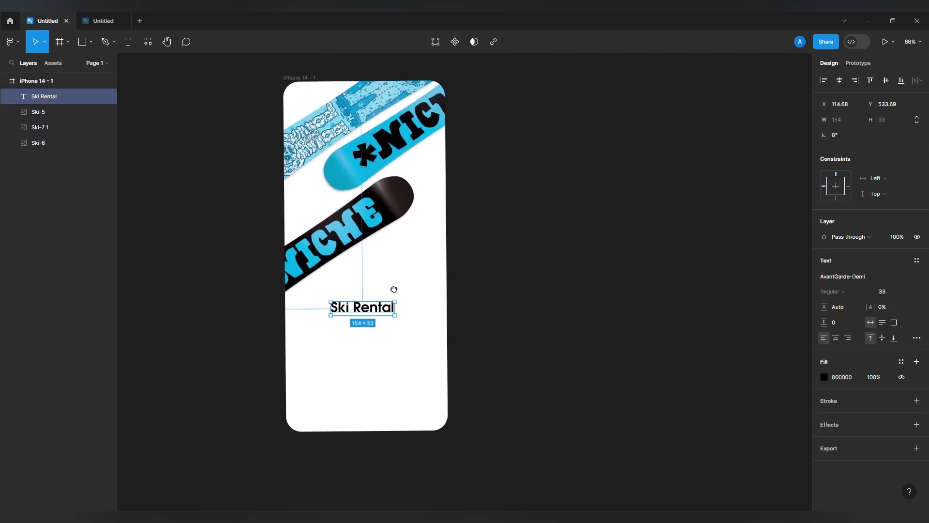
Copy the yellow, blue and red squares from the assets file and place them as a palette below the phone frame
click(103, 20)
click(610, 447)
shift+click(652, 455)
shift+click(686, 446)
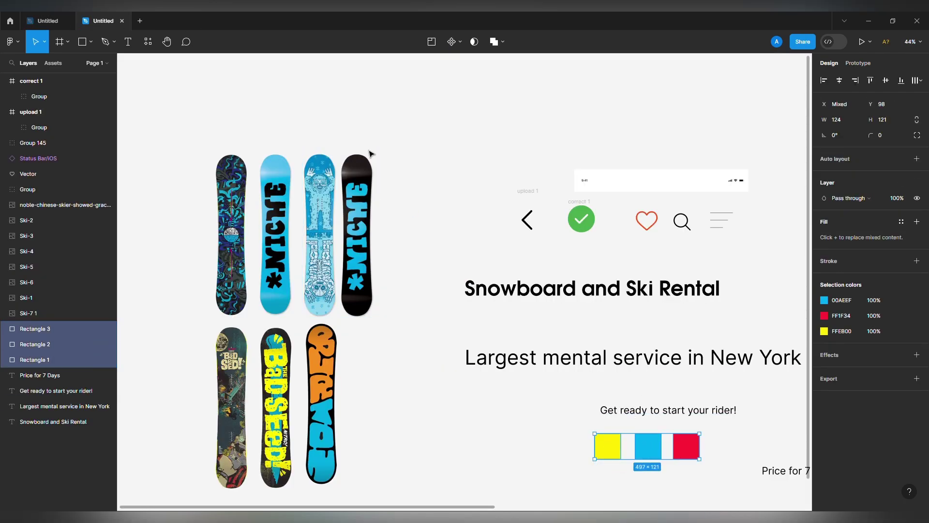
key(ctrl+c)
click(48, 20)
key(ctrl+v)
drag(421, 312, 352, 459)
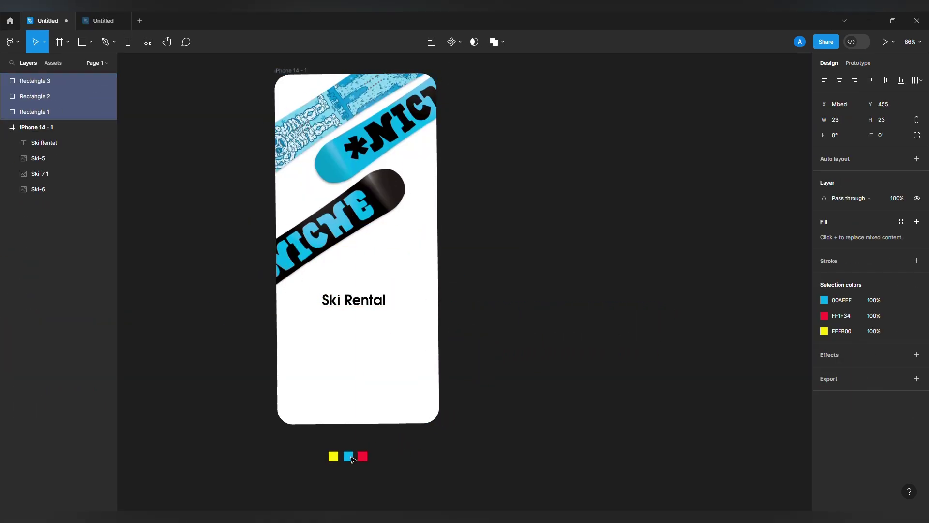
Colour the word "Rental" in the title with the blue 00AEEF sampled from the palette square
click(354, 303)
double_click(352, 305)
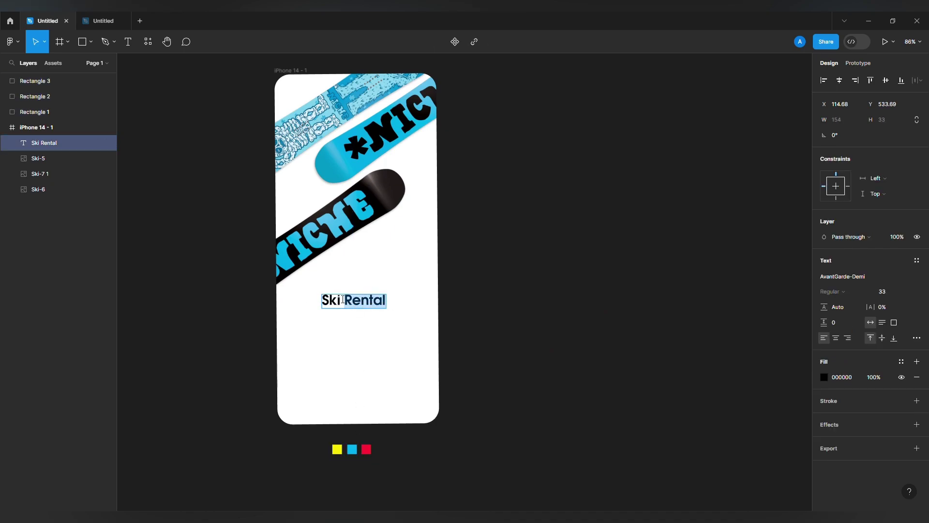
scroll(502, 360, down, 1)
scroll(467, 370, up, 1)
scroll(413, 355, up, 5)
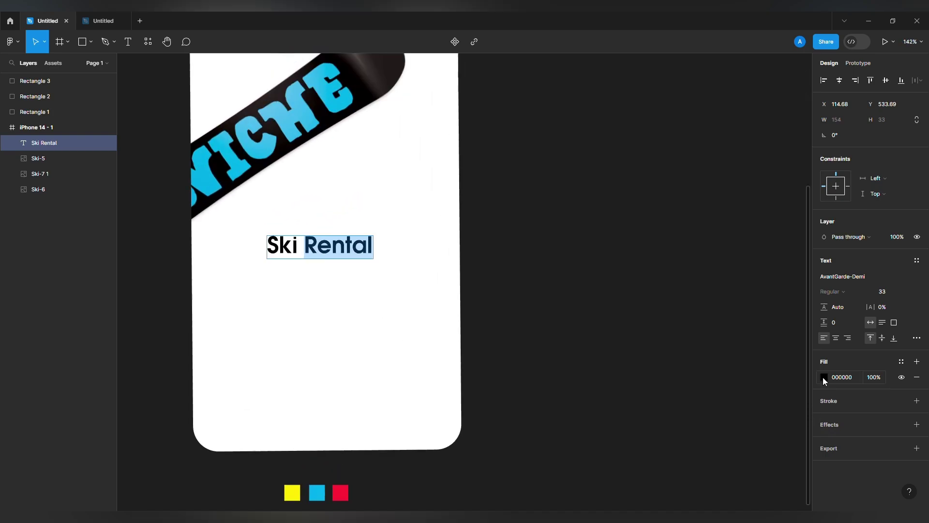
click(823, 377)
click(709, 394)
click(317, 492)
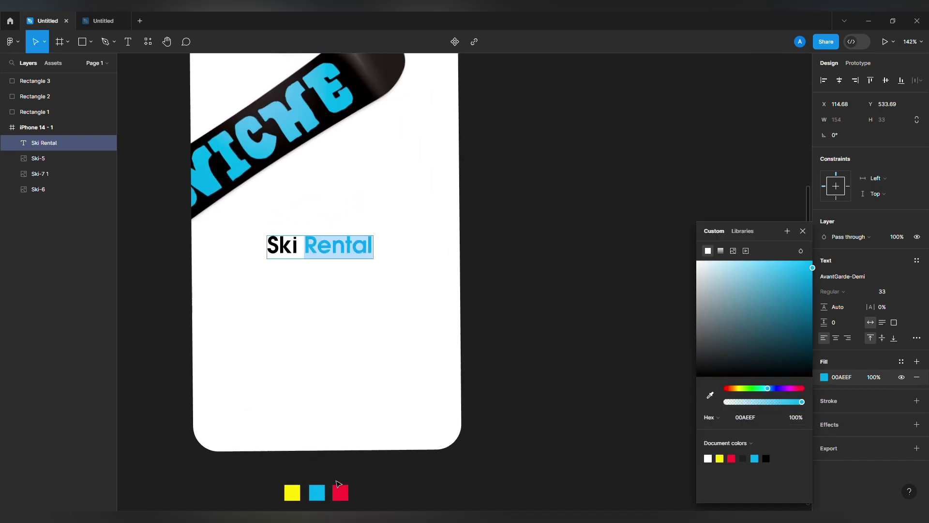
click(800, 232)
Set the font size of the whole "Ski Rental" title to 43
click(167, 277)
click(188, 273)
drag(197, 247, 265, 283)
click(382, 291)
click(886, 291)
text(43)
key(Return)
key(shift+Up)
key(shift+Down)
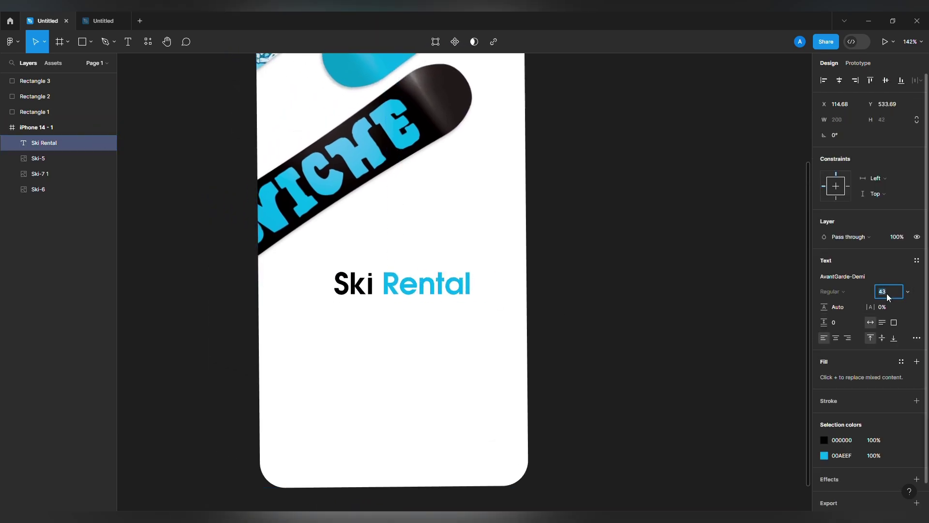
Centre the "Ski Rental" title horizontally within the phone frame
scroll(240, 260, down, 1)
click(354, 298)
click(387, 276)
click(516, 294)
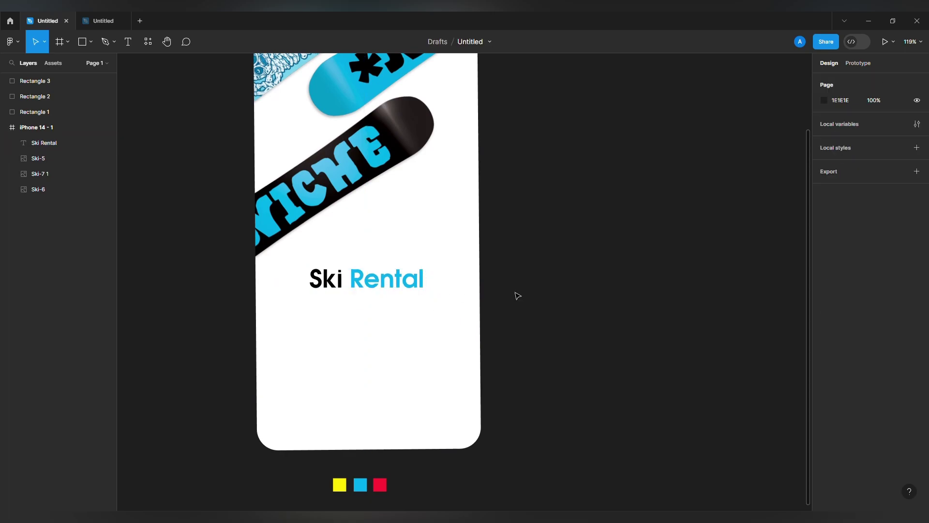
Copy the "Snowboard and Ski Rental" text from the assets file and paste it into the design file
scroll(442, 263, up, 1)
click(108, 18)
scroll(288, 230, down, 1)
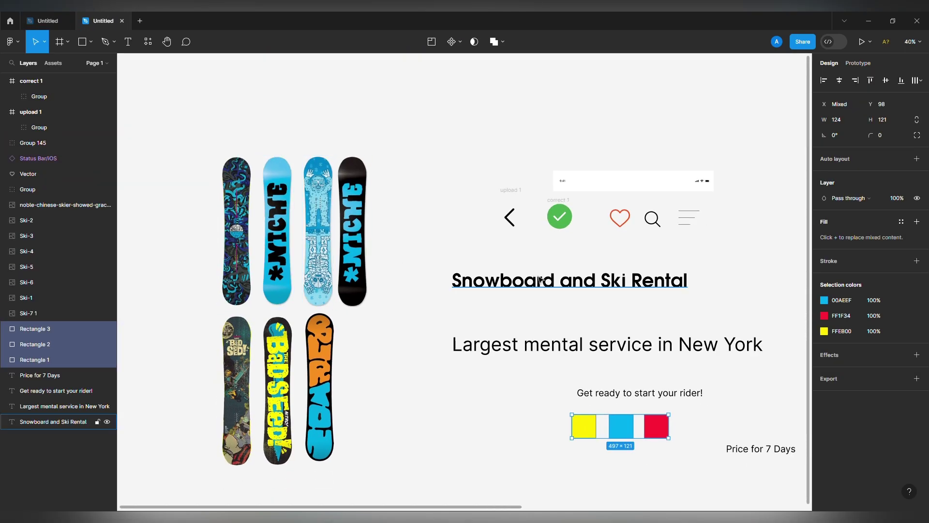
click(526, 301)
click(48, 21)
key(ctrl+v)
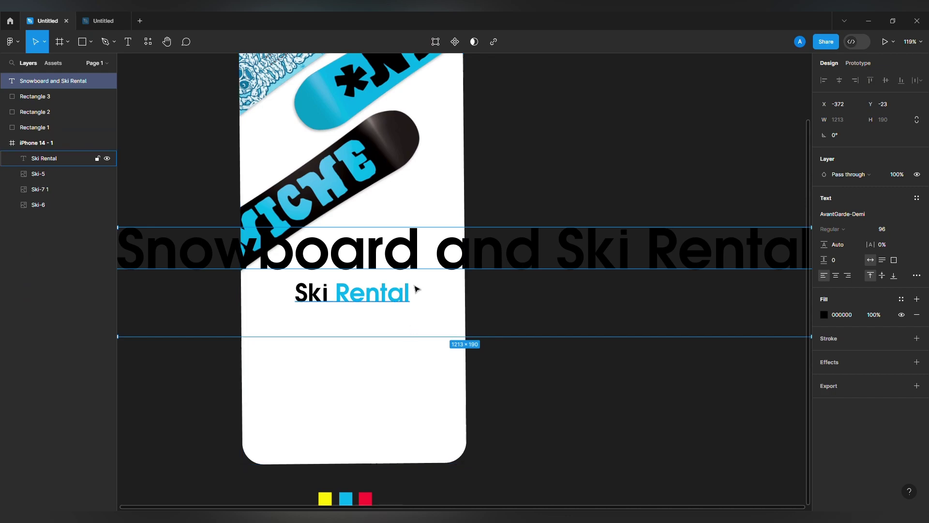
Set the "Snowboard and Ski Rental" text to font size 36 and place it below the "Ski Rental" title
scroll(547, 256, down, 2)
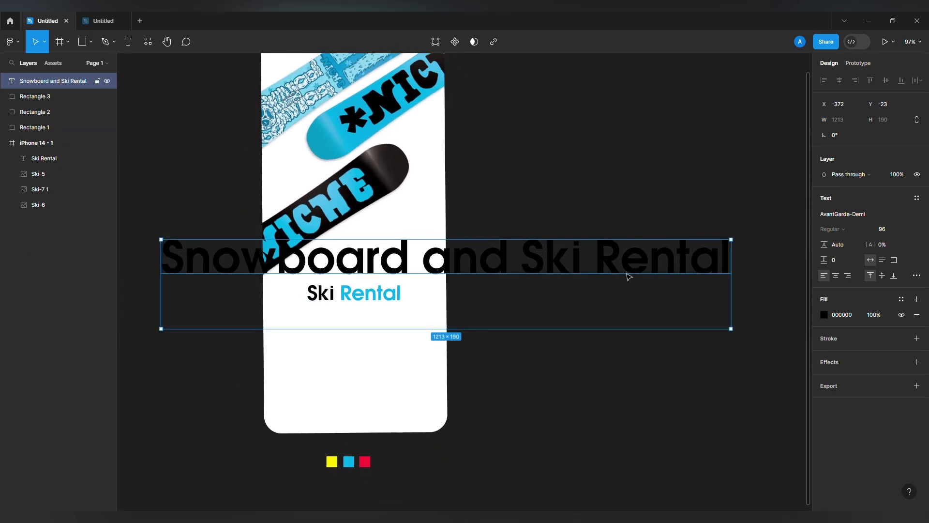
text(36)
key(Return)
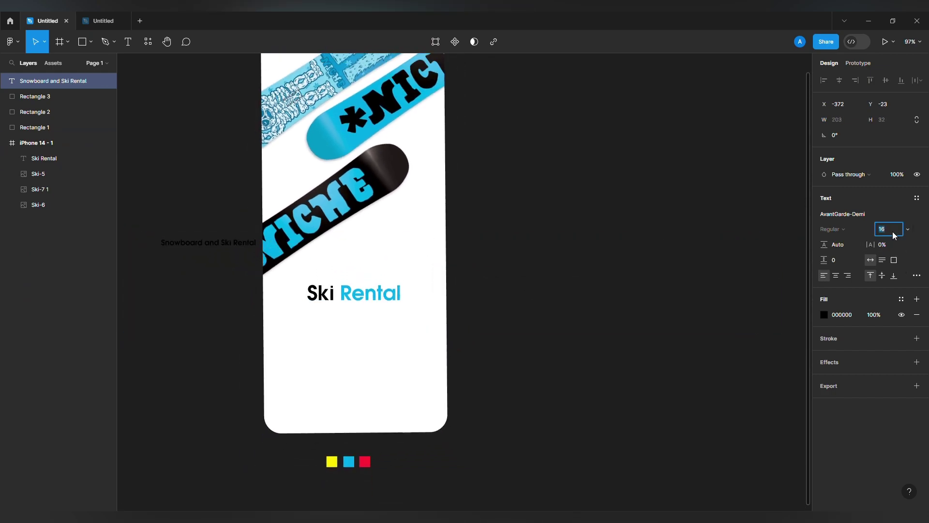
drag(331, 256, 456, 340)
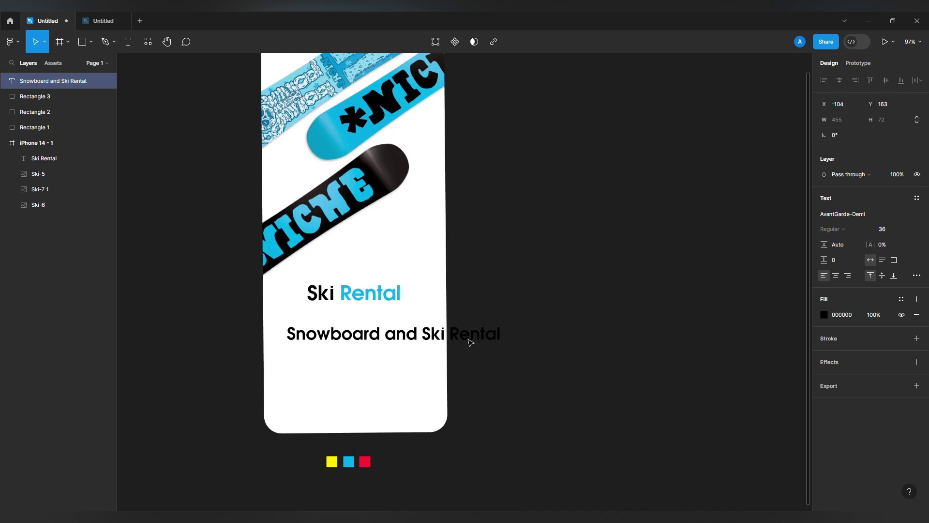
Break the "Snowboard and Ski Rental" text into two lines after "Snowboard"
double_click(421, 335)
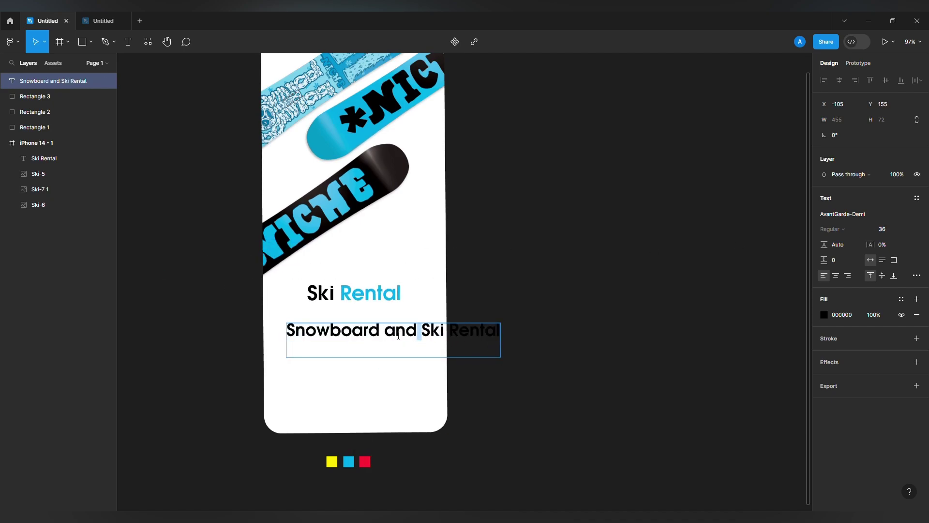
key(Return)
key(Escape)
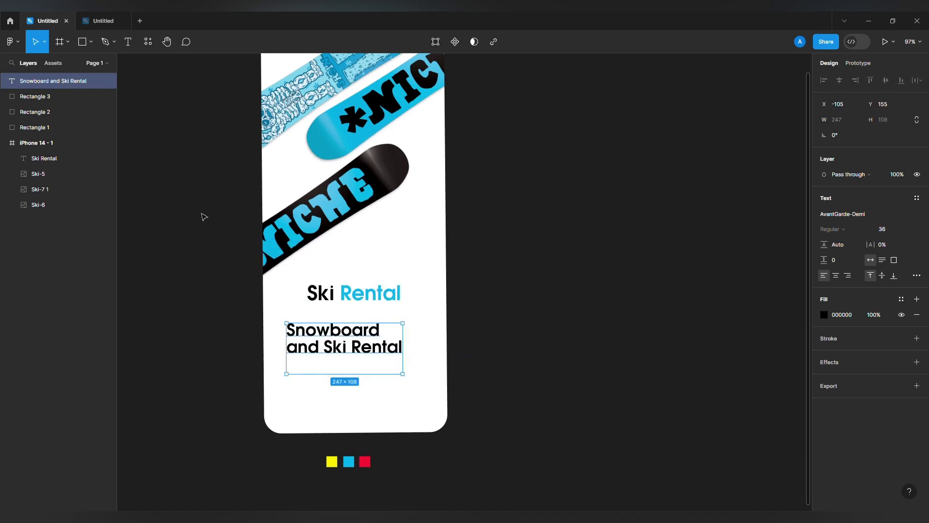
Centre-align the lines of the "Snowboard and Ski Rental" heading and place it centred beneath the "Ski Rental" title
click(836, 276)
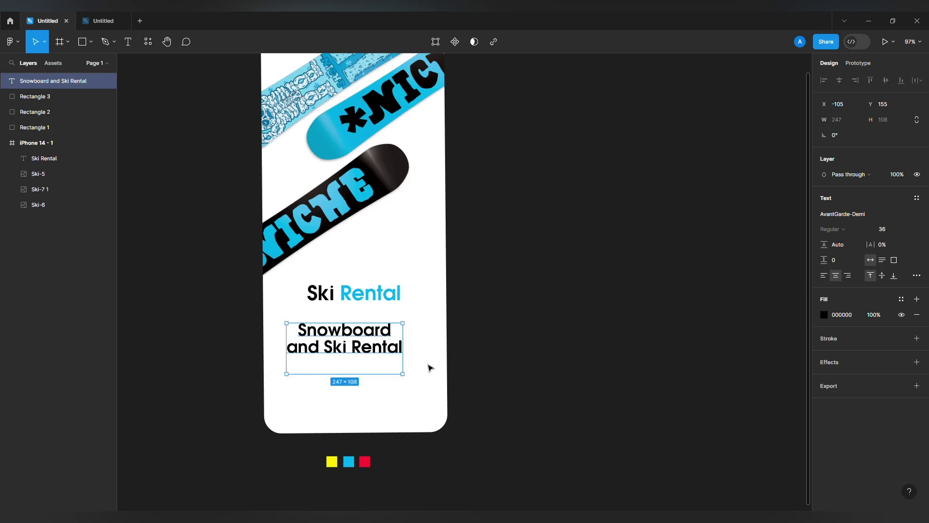
drag(361, 353, 370, 347)
Replace the "Ski Rental" title with the text "SR"
scroll(369, 290, down, 2)
click(369, 277)
key(Delete)
key(ctrl+z)
double_click(320, 278)
text(Sr)
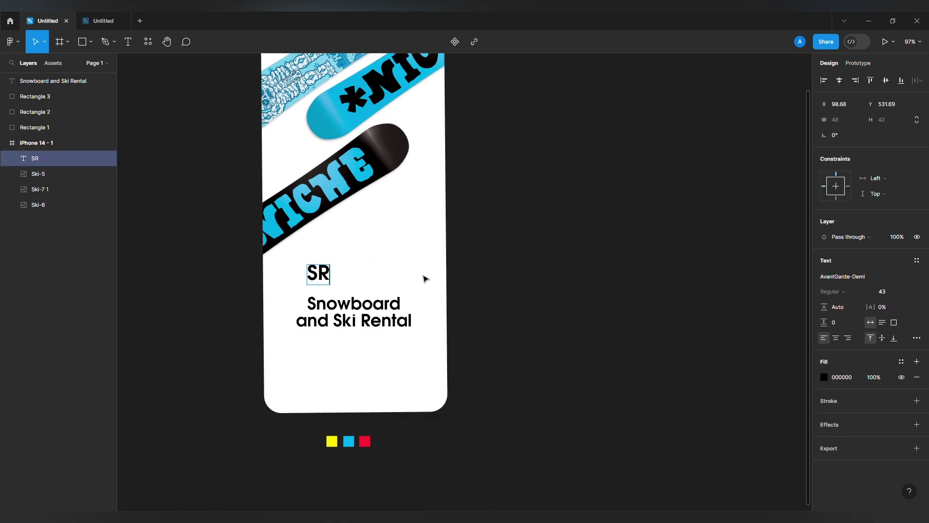
Centre the "SR" text in the phone frame and position the "Snowboard and Ski Rental" heading below it
drag(361, 289, 313, 316)
click(434, 353)
drag(434, 353, 436, 320)
click(320, 284)
drag(331, 273, 341, 261)
key(ctrl+z)
key(ctrl+z)
scroll(364, 343, down, 1)
click(329, 333)
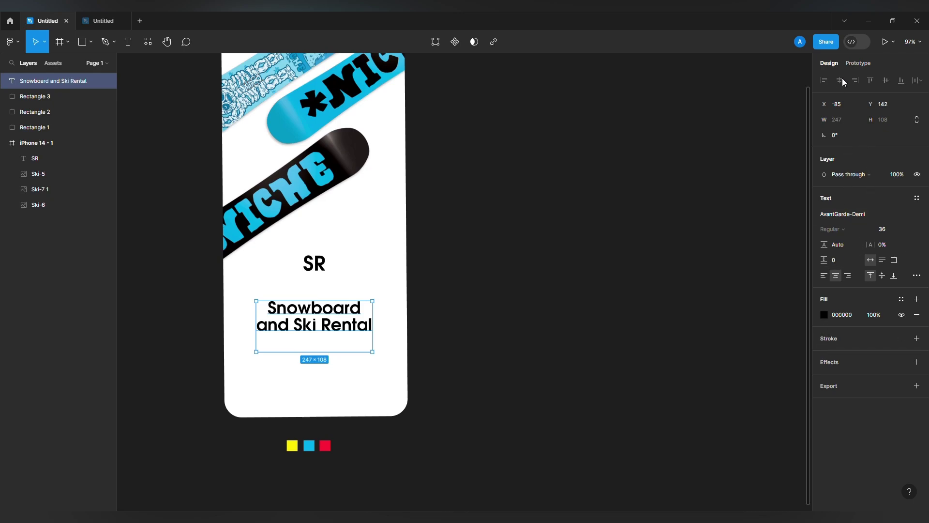
drag(383, 263, 413, 247)
click(413, 248)
drag(361, 319, 355, 319)
click(502, 359)
Copy the "Largest mental service in New York" text from the assets file and paste it into the design file
click(103, 21)
click(64, 406)
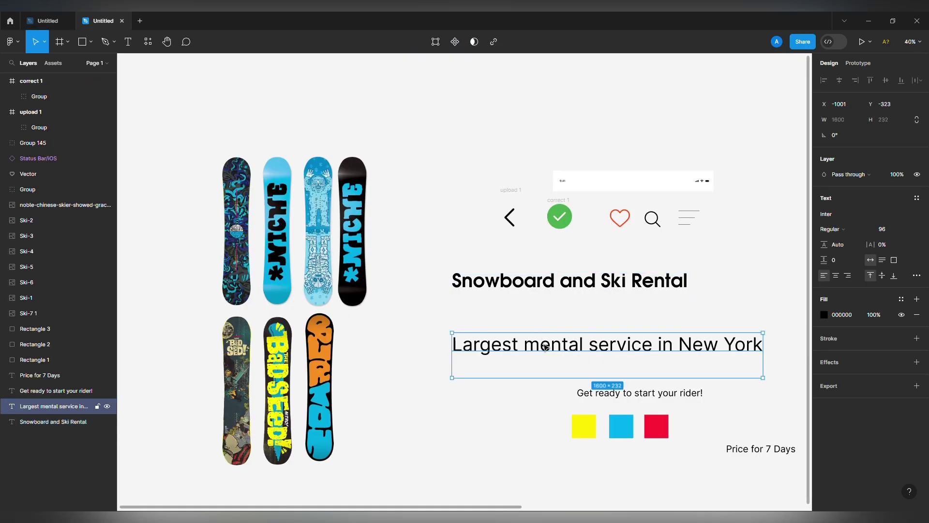
key(ctrl+c)
key(ctrl+shift+Tab)
key(ctrl+v)
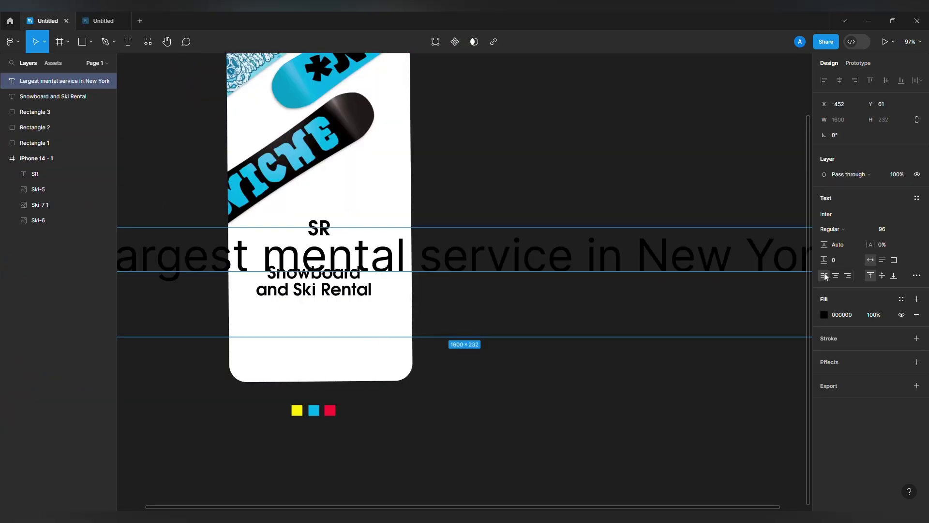
Set the "Largest mental service in New York" tagline to font size 21 and place it below the heading
text(21)
key(Return)
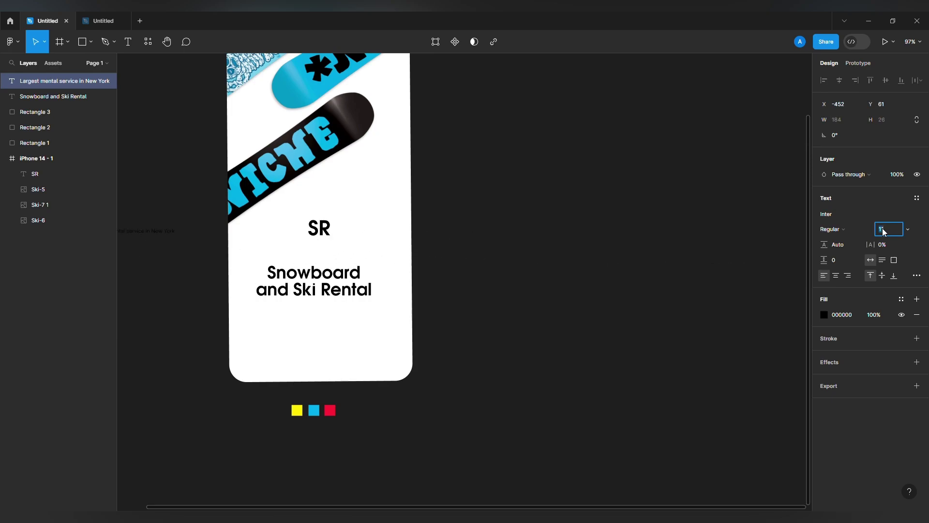
drag(251, 249, 354, 312)
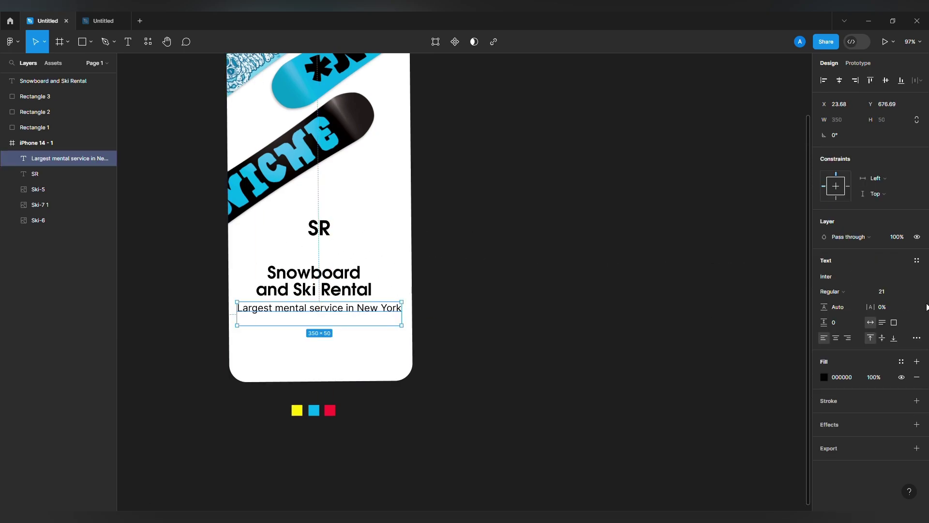
Change the tagline's font to Montserrat
click(835, 277)
text(montse)
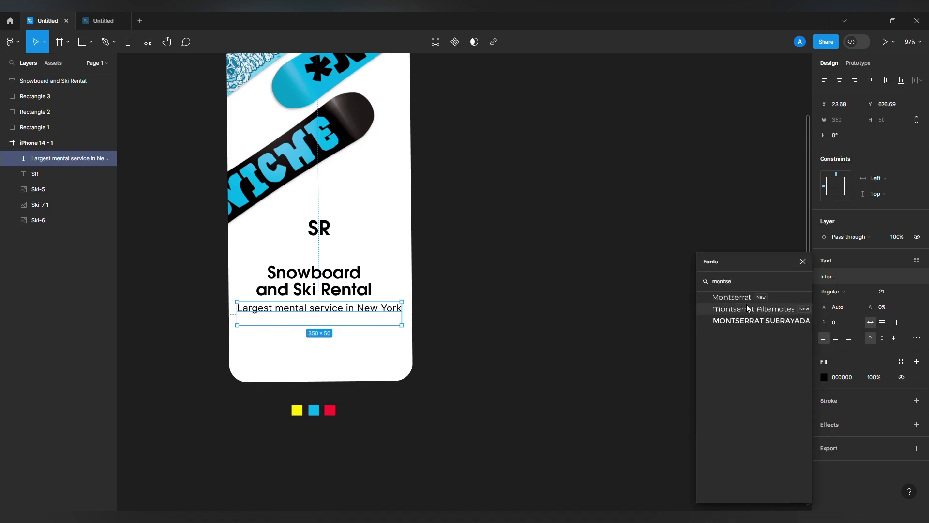
click(740, 297)
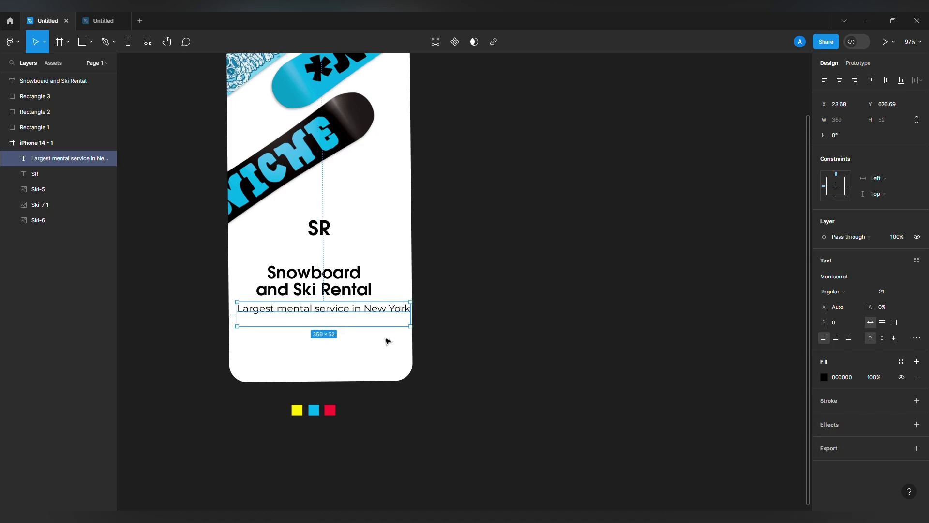
Set the tagline's line height to 119.4%, paragraph spacing to 7 and letter spacing to -4%
click(916, 338)
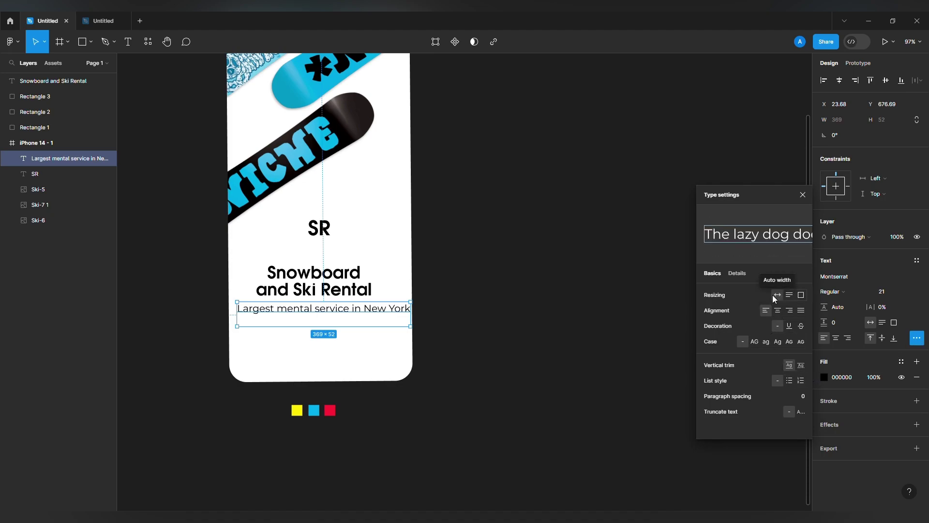
mouse_move(826, 322)
mouse_down()
mouse_move(835, 322)
mouse_move(822, 306)
mouse_up()
click(894, 312)
text(-4)
key(Return)
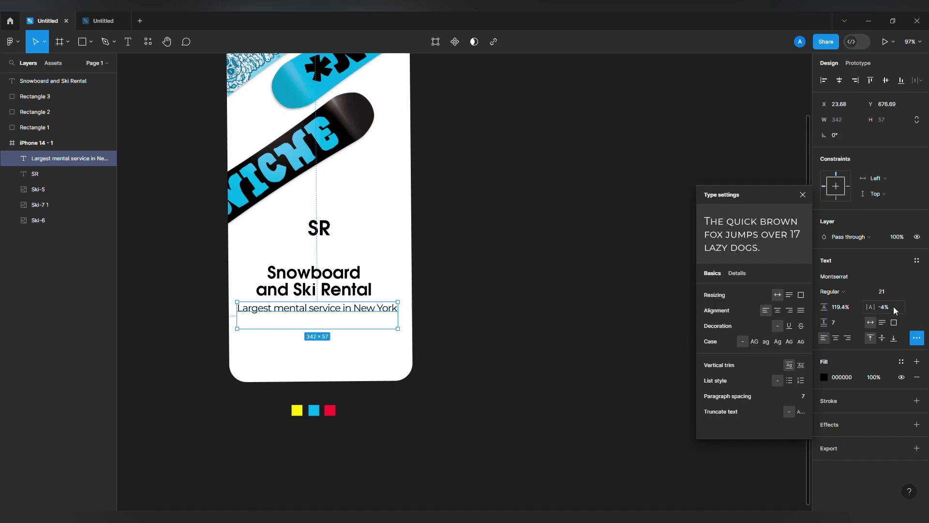
Set the tagline's font weight to SemiBold
click(834, 276)
click(844, 291)
click(844, 314)
click(410, 334)
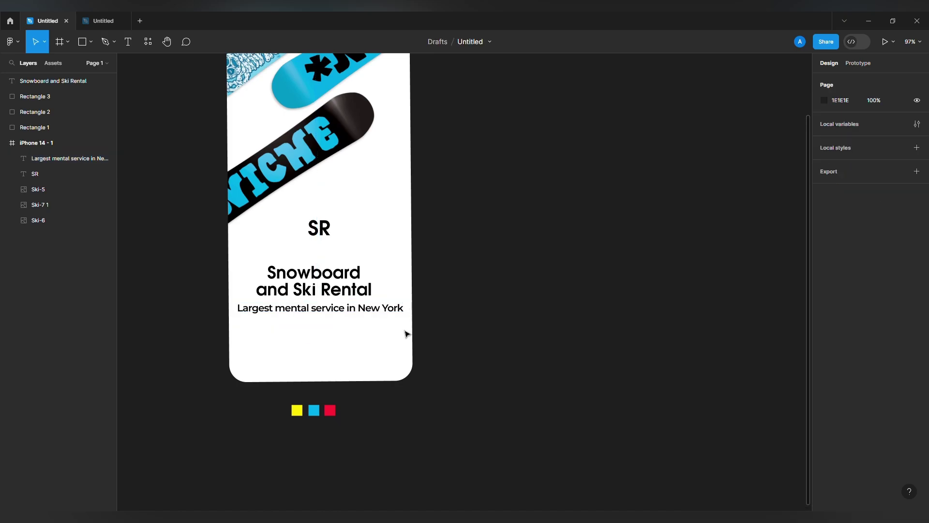
Reduce the tagline to font size 16 and position it just beneath the heading
scroll(302, 298, up, 1)
click(329, 318)
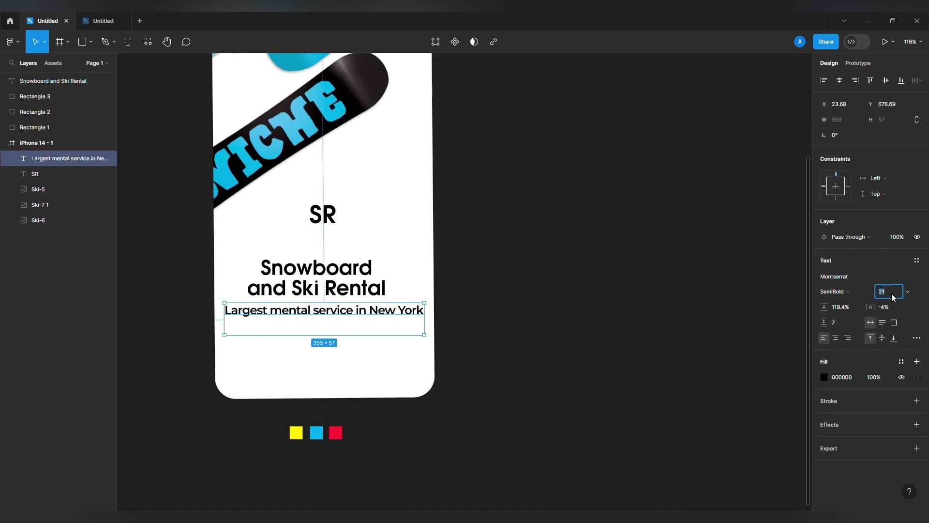
text(16)
key(Return)
mouse_move(352, 311)
mouse_down()
mouse_move(371, 321)
mouse_move(334, 327)
mouse_move(345, 320)
mouse_up()
click(402, 317)
scroll(400, 309, down, 3)
scroll(396, 313, up, 3)
scroll(392, 324, down, 2)
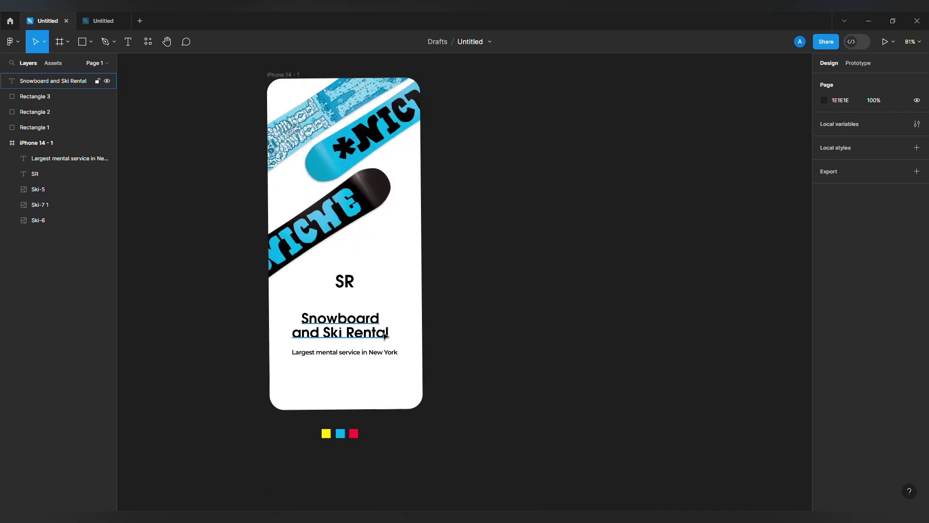
Delete the "SR" text and move the heading and tagline up towards the snowboards
scroll(385, 336, down, 2)
click(336, 292)
click(347, 225)
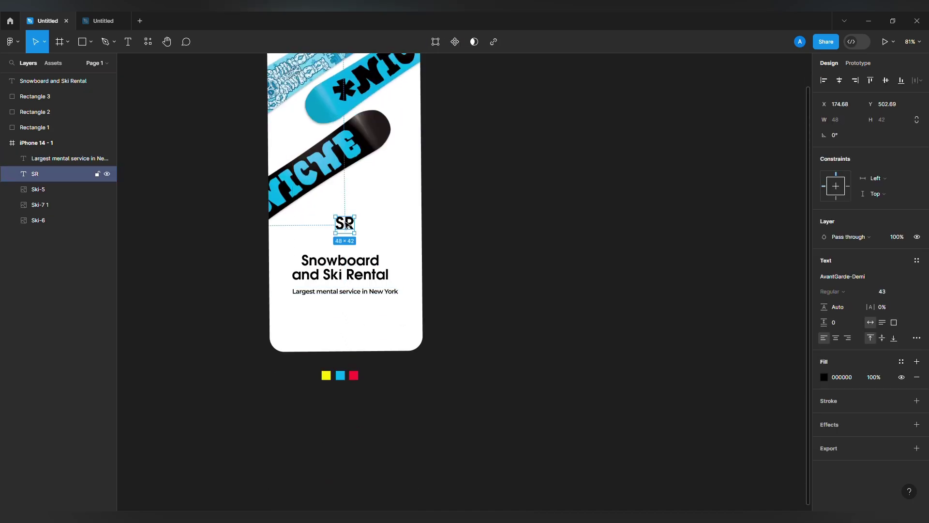
key(Delete)
drag(345, 270, 344, 243)
drag(357, 299, 356, 274)
Align the heading and the tagline on a common horizontal centre
shift+click(356, 249)
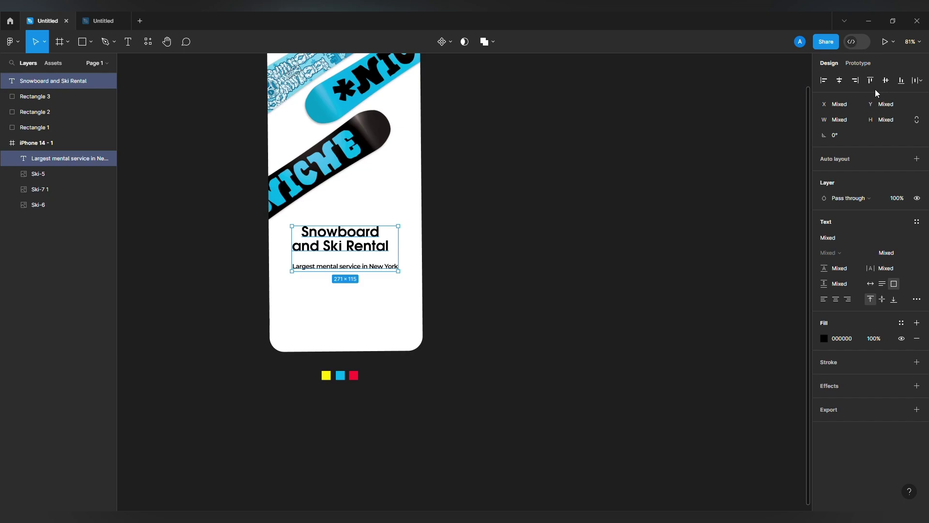
click(839, 81)
click(463, 274)
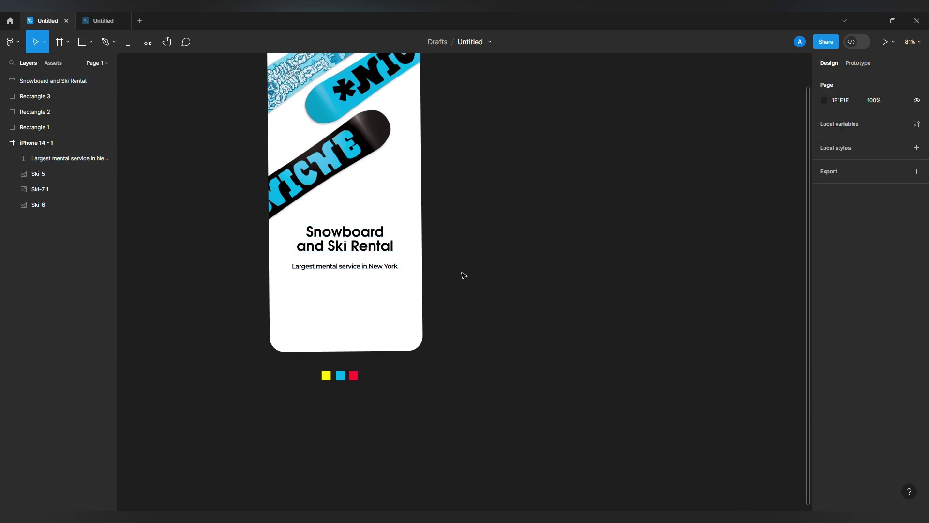
Draw a button rectangle about 197 × 48 below the tagline and give it a corner radius of 50
scroll(450, 271, up, 2)
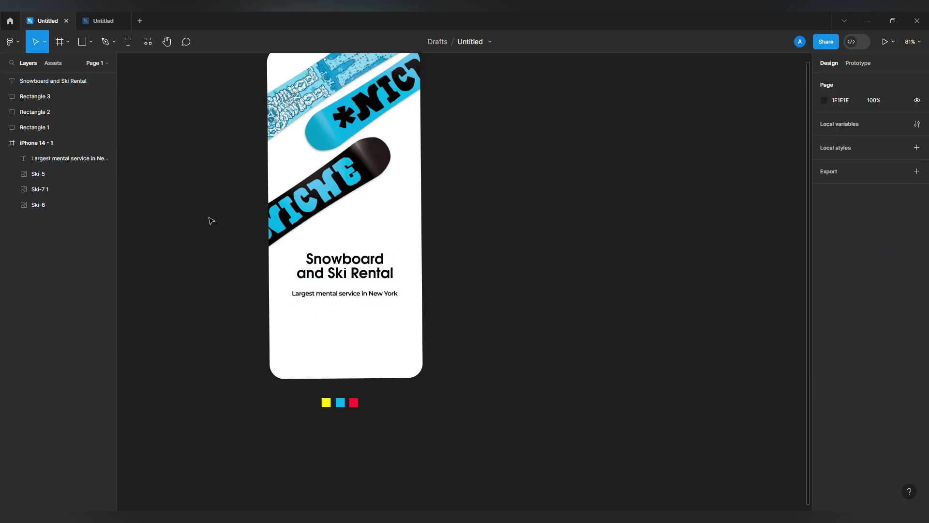
click(93, 47)
click(63, 63)
drag(310, 317, 387, 337)
text(50)
key(Return)
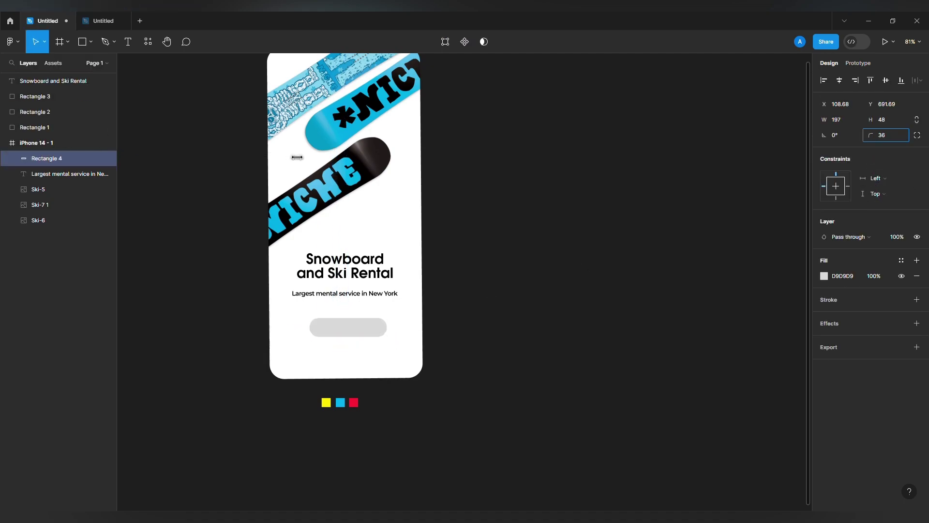
Centre the rounded button rectangle horizontally in the phone frame
click(839, 84)
click(339, 354)
scroll(344, 338, up, 2)
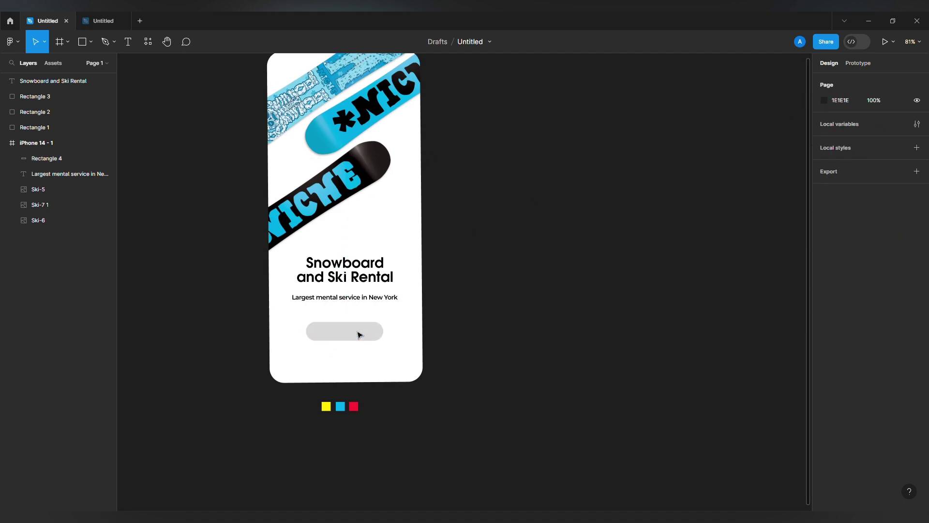
Fill the button rectangle with the yellow sampled from the colour swatch below the frame
scroll(345, 342, up, 1)
click(353, 352)
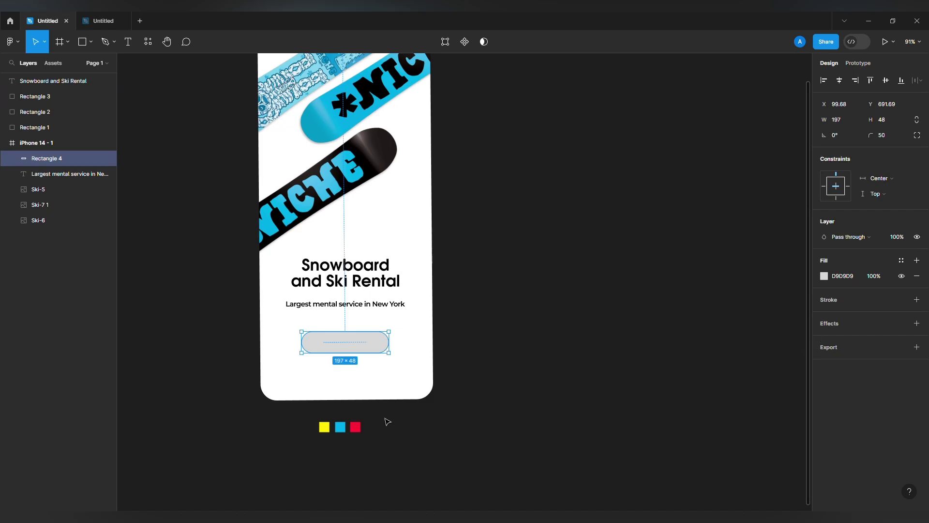
key(i)
click(355, 426)
click(324, 427)
click(481, 380)
Move the heading and tagline down, closer to the yellow button
scroll(440, 357, up, 2)
click(362, 366)
mouse_move(360, 334)
mouse_down()
mouse_move(364, 350)
mouse_move(353, 345)
mouse_up()
click(501, 374)
scroll(340, 375, down, 1)
scroll(342, 378, up, 3)
key(Escape)
Add the text "GET STARTED" and move it onto the yellow button
scroll(370, 342, down, 2)
scroll(340, 415, down, 1)
click(339, 413)
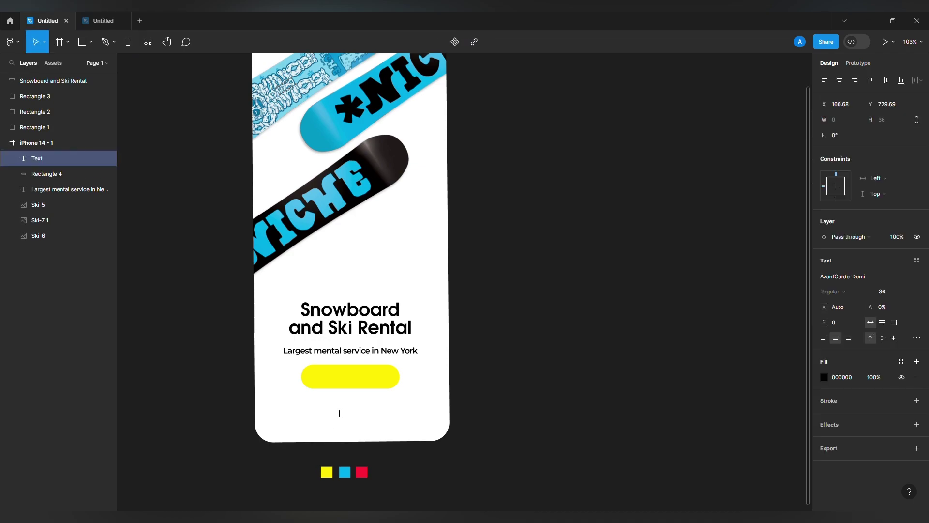
text(GET STARTED)
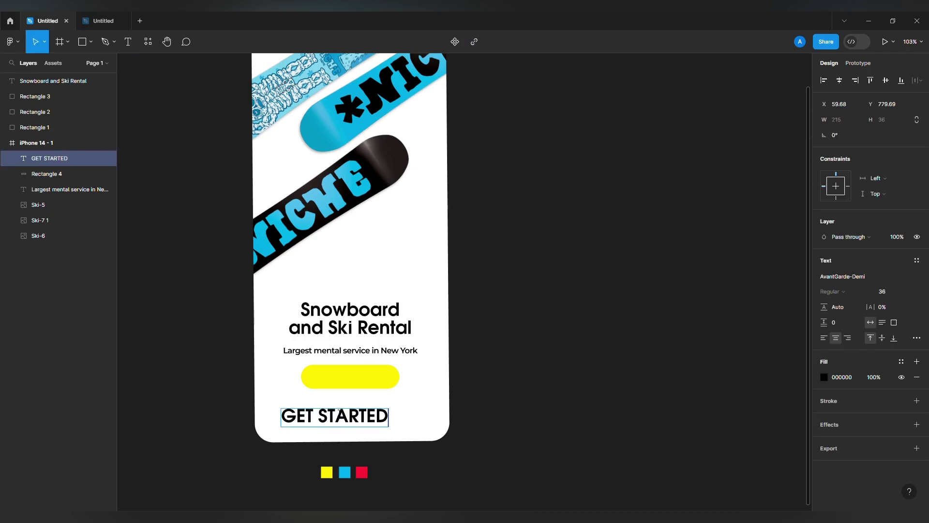
drag(356, 419, 391, 380)
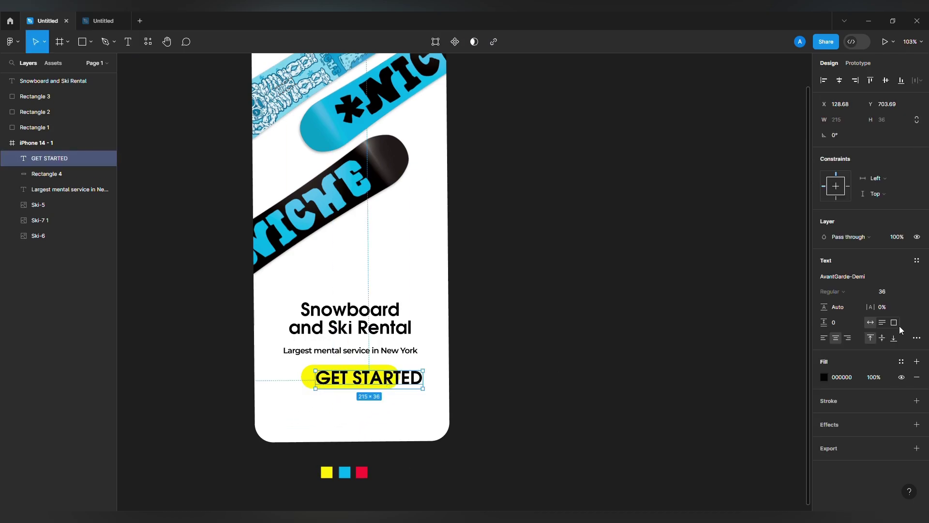
Set the "GET STARTED" label to font size 16
click(887, 295)
text(26)
key(Return)
click(429, 481)
Place the "GET STARTED" label inside the yellow button and align the two on their horizontal centres
scroll(339, 400, up, 5)
drag(387, 362, 358, 367)
shift+click(412, 361)
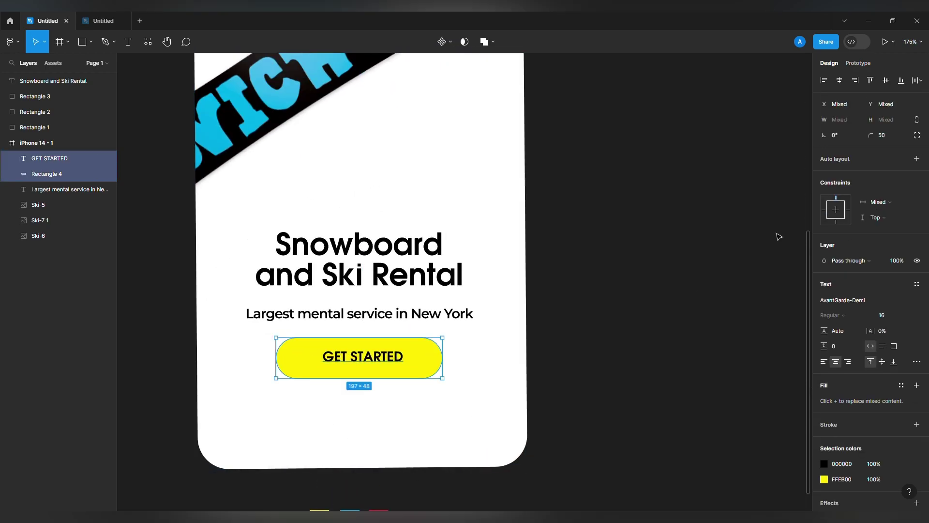
click(841, 83)
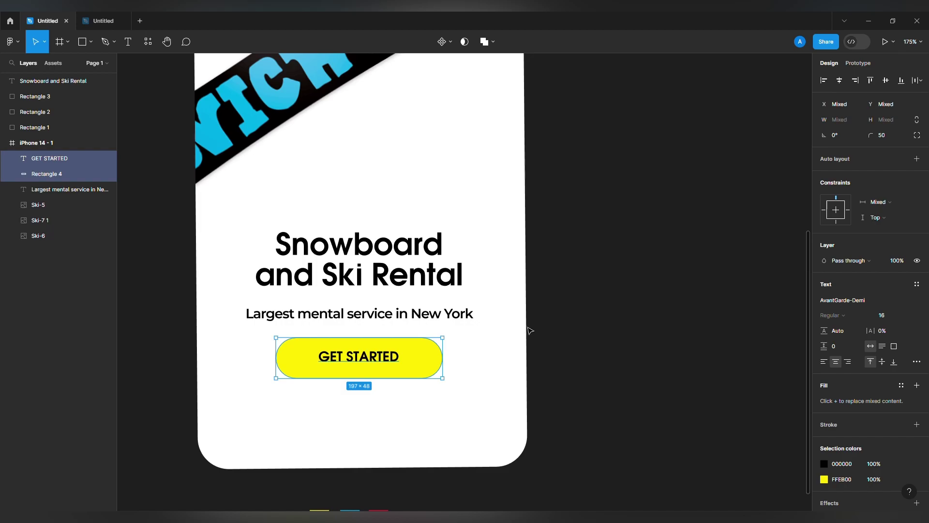
click(522, 274)
Colour the words "Ski Rental" in the heading with the blue sampled from the swatch below the frame
scroll(427, 320, down, 1)
double_click(377, 282)
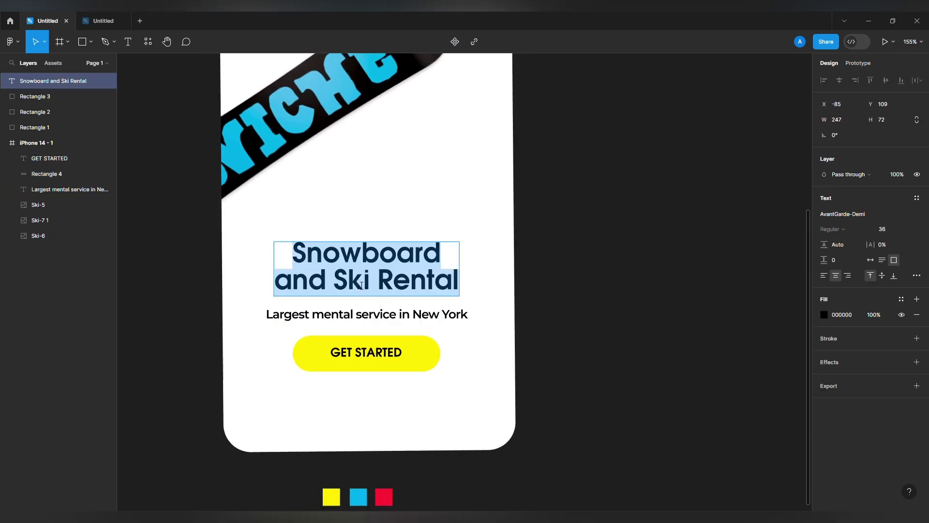
scroll(338, 258, down, 1)
drag(338, 259, 472, 257)
click(824, 314)
click(710, 394)
click(360, 467)
click(802, 230)
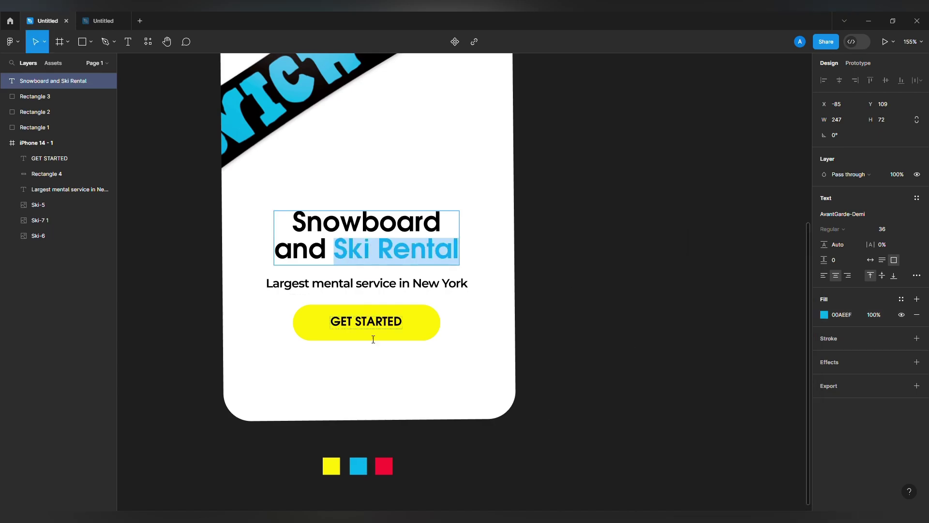
key(Escape)
Shift the tilted snowboard images slightly downwards within the phone frame
scroll(503, 336, down, 5)
key(Escape)
drag(530, 293, 515, 314)
drag(422, 234, 423, 253)
drag(417, 179, 418, 190)
drag(390, 159, 390, 169)
click(419, 182)
click(526, 248)
Duplicate the iPhone 14 - 1 frame to start a second screen
scroll(510, 271, down, 1)
drag(507, 282, 347, 279)
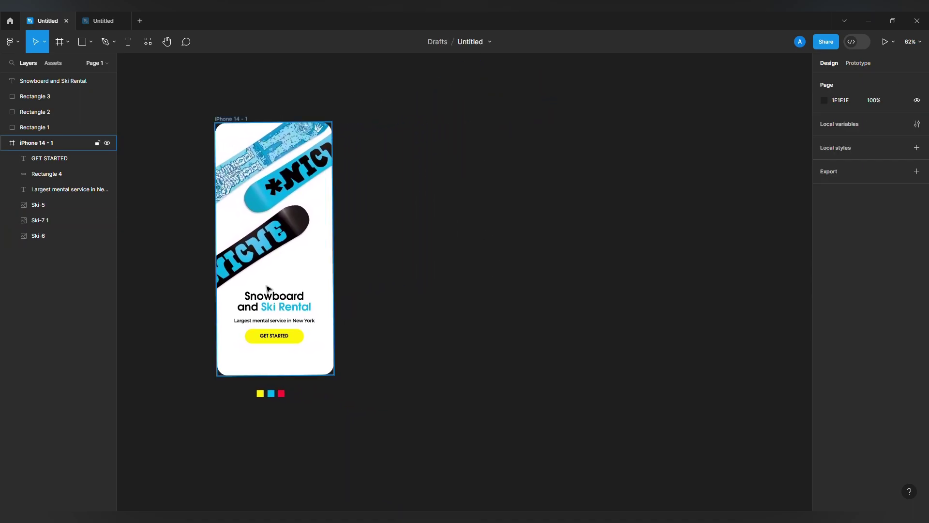
scroll(288, 262, up, 1)
scroll(311, 295, up, 2)
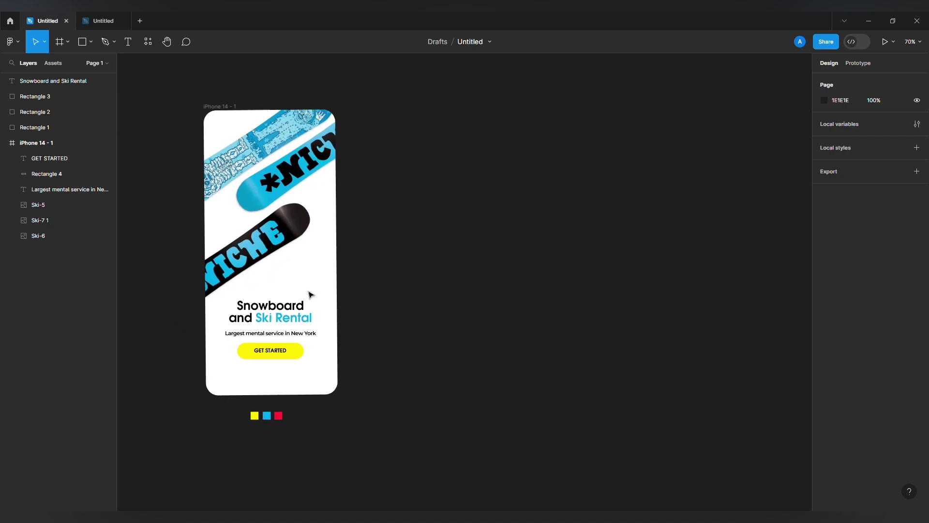
click(37, 143)
key(ctrl+d)
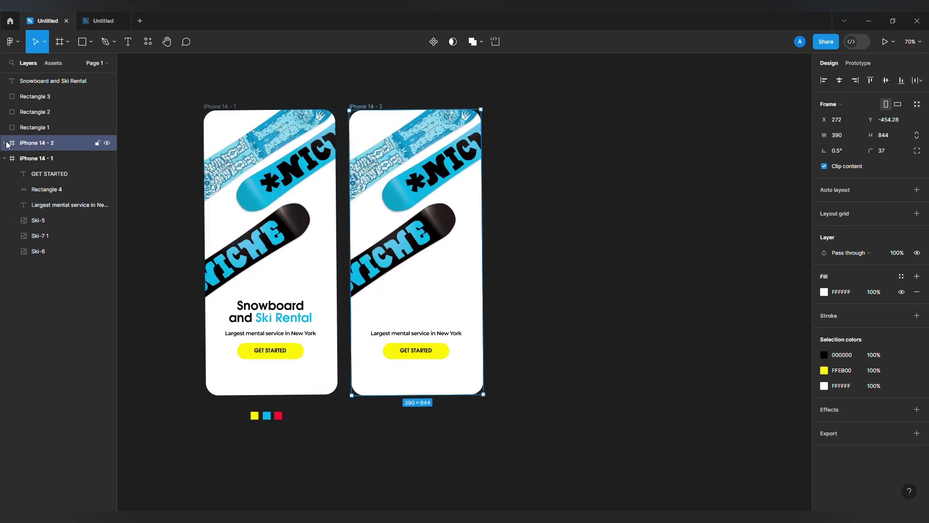
Delete all the layers inside the duplicated iPhone frame, leaving it blank
click(4, 143)
click(50, 158)
shift+click(58, 235)
key(Delete)
Move the blank iPhone 14 - 2 frame farther from the first one to widen the gap between them
scroll(410, 299, right, 2)
scroll(410, 298, up, 1)
drag(410, 299, 442, 289)
drag(523, 279, 472, 280)
drag(318, 118, 346, 119)
click(494, 263)
scroll(493, 263, left, 2)
scroll(493, 263, up, 1)
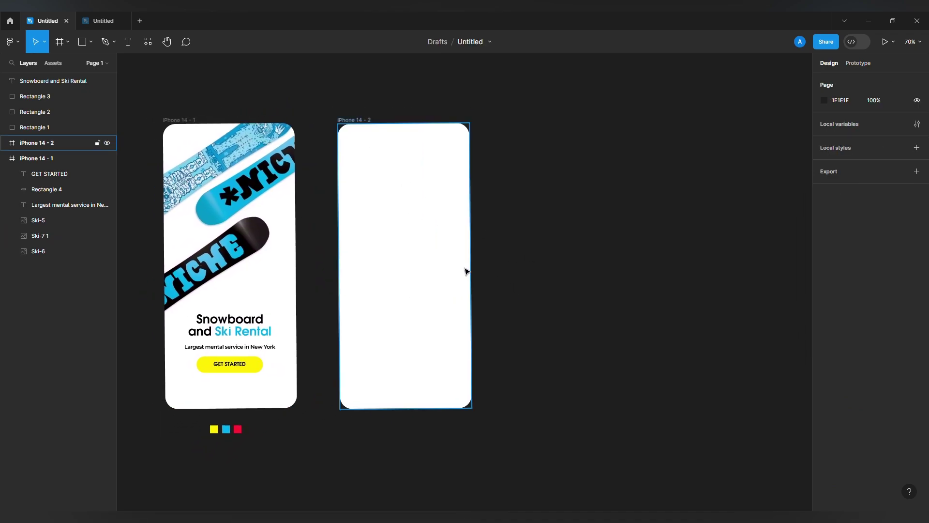
Copy the Ski-2, Ski-3 and Ski-4 snowboard images from the assets file and paste them into the design file
click(90, 23)
click(242, 364)
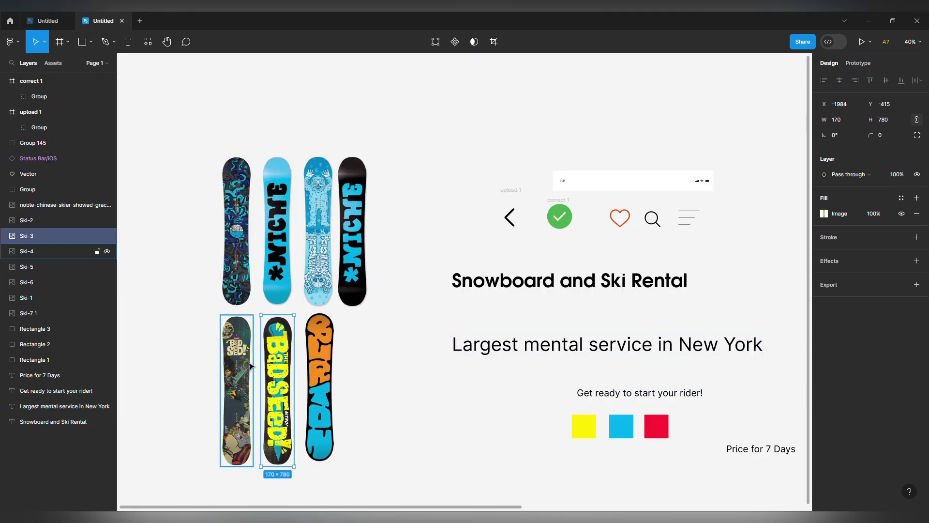
shift+click(277, 367)
shift+click(329, 372)
key(ctrl+c)
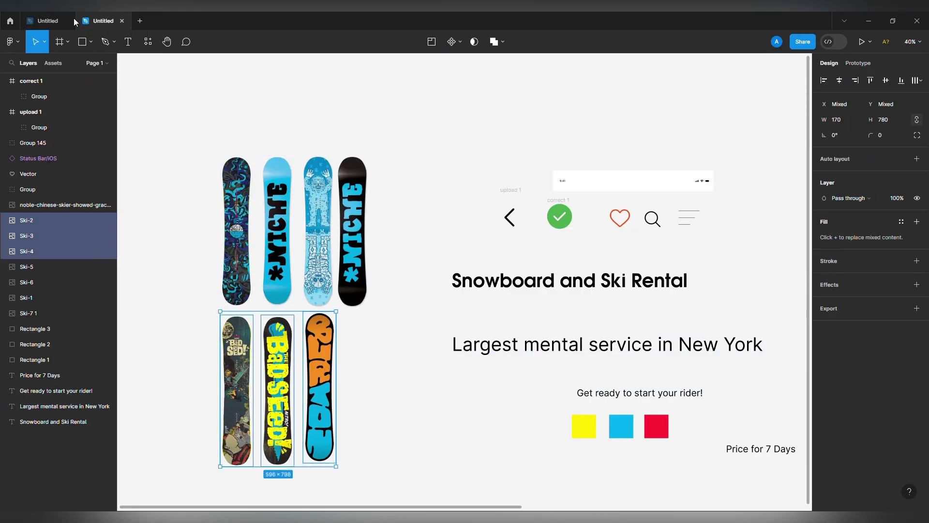
click(47, 21)
key(ctrl+v)
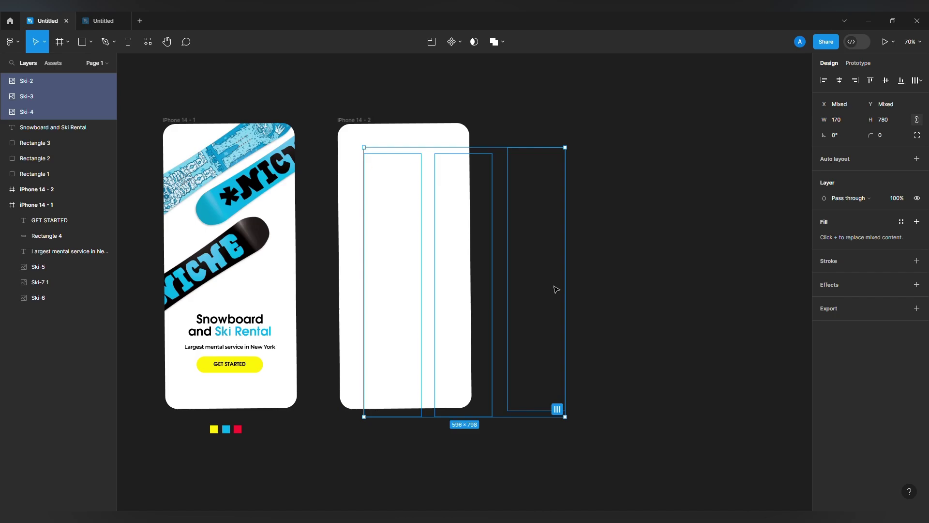
Scale the three pasted snowboard images down to about 444 px tall and fit them side by side inside the iPhone 14 - 2 frame
drag(565, 286, 458, 274)
click(516, 291)
scroll(412, 269, up, 2)
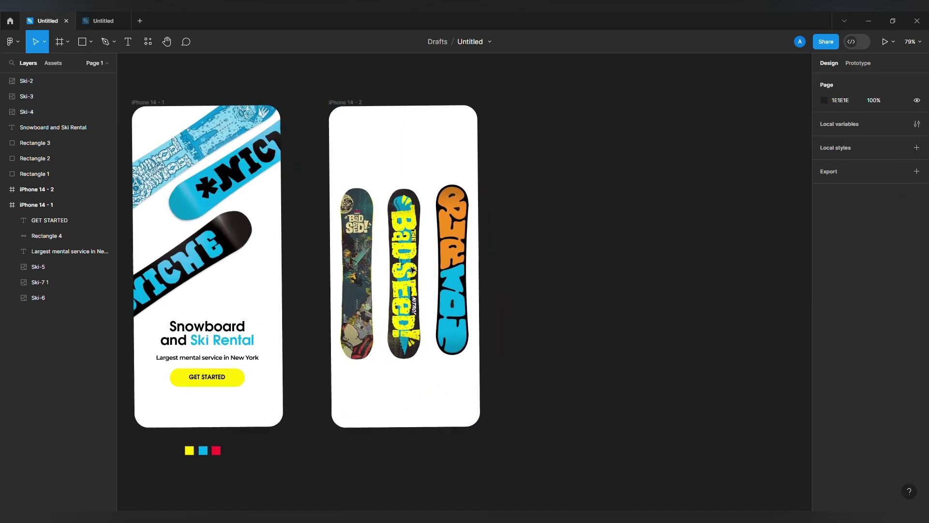
scroll(358, 264, up, 3)
Shrink the two outer snowboards, Ski-4 and Ski-2, to about 328 px tall while leaving the middle one larger
click(360, 265)
drag(387, 287, 386, 287)
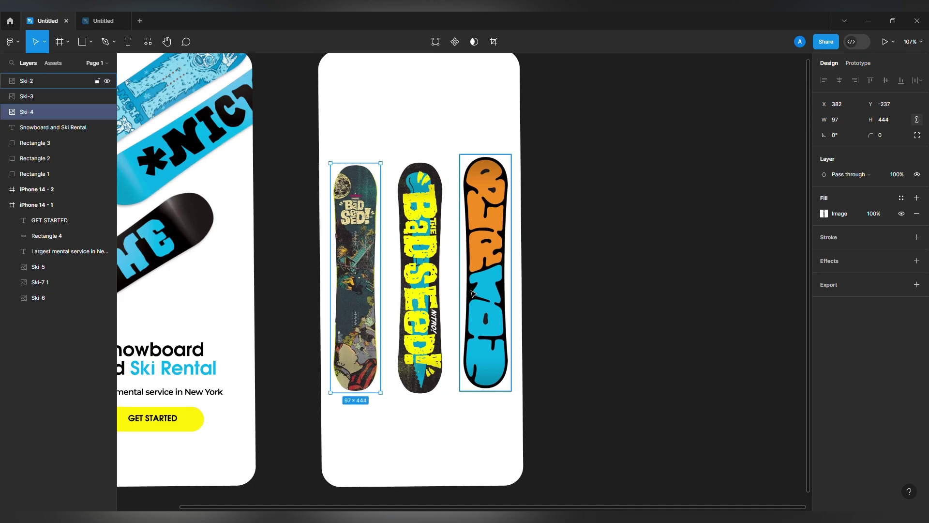
key(ctrl+z)
shift+click(488, 285)
drag(516, 286, 493, 309)
click(578, 333)
Group the two outer snowboards and center-align the group with the middle Ski-3 board
shift+click(359, 308)
key(ctrl+g)
shift+click(420, 290)
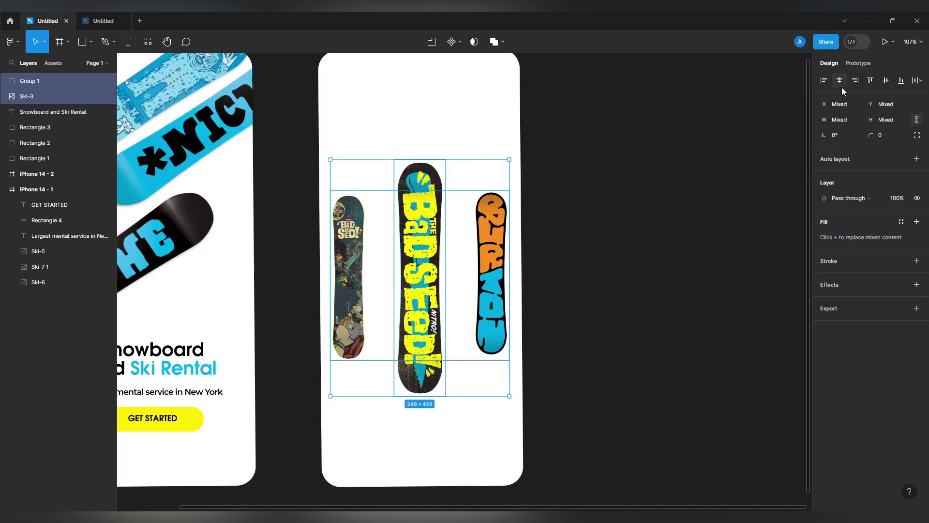
click(599, 263)
drag(599, 264, 562, 278)
scroll(561, 277, down, 1)
scroll(397, 334, down, 2)
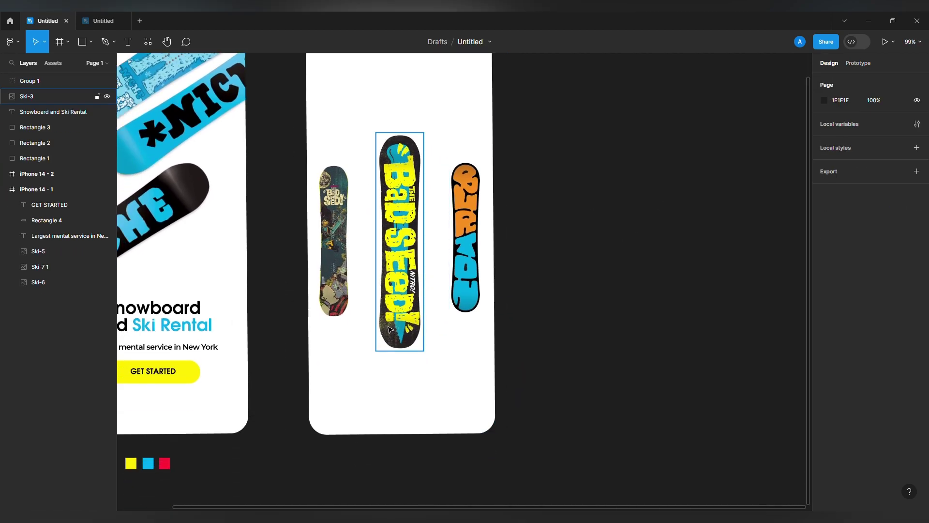
Move the middle snowboard and the outer group together slightly lower in the iPhone 14 - 2 frame
click(389, 330)
shift+click(346, 278)
drag(389, 280, 390, 292)
click(508, 281)
drag(508, 282, 470, 312)
Lower the layer opacity of the outer snowboard group so both side boards look faded
click(432, 294)
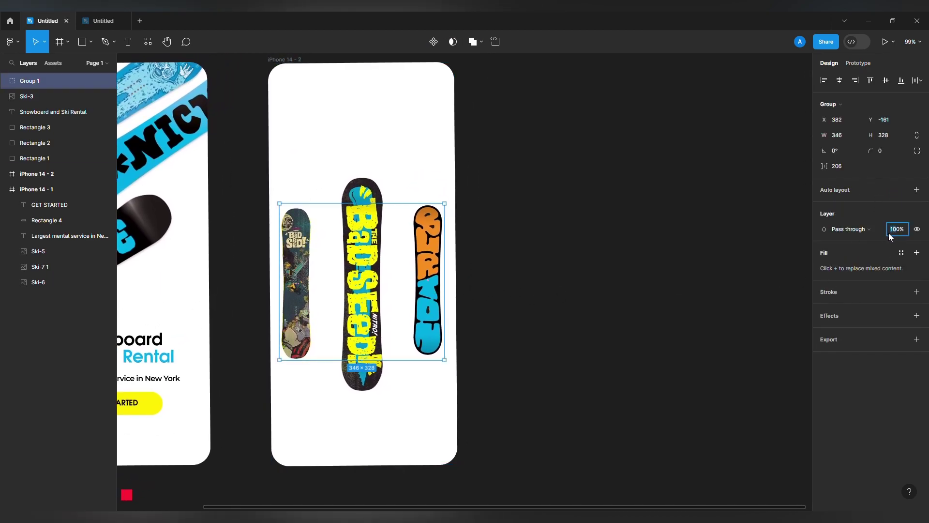
text(5)
key(Return)
click(545, 291)
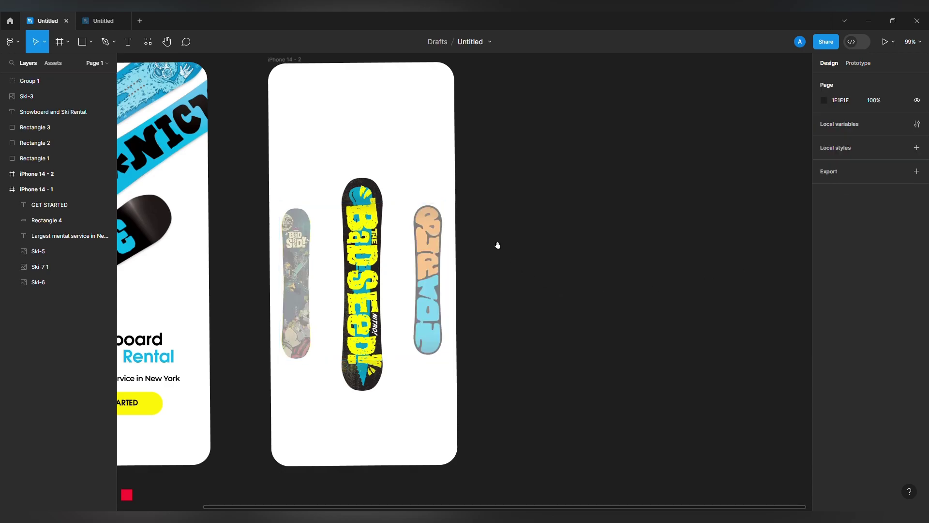
Paste the Burton text, make its box auto width, and place it centered above the middle snowboard
scroll(501, 247, up, 1)
scroll(500, 248, left, 1)
scroll(512, 253, down, 3)
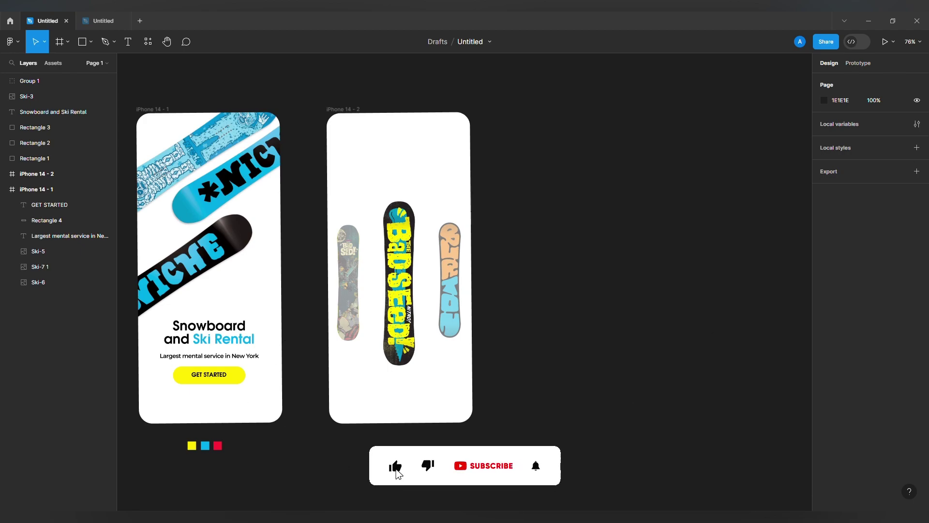
key(ctrl+v)
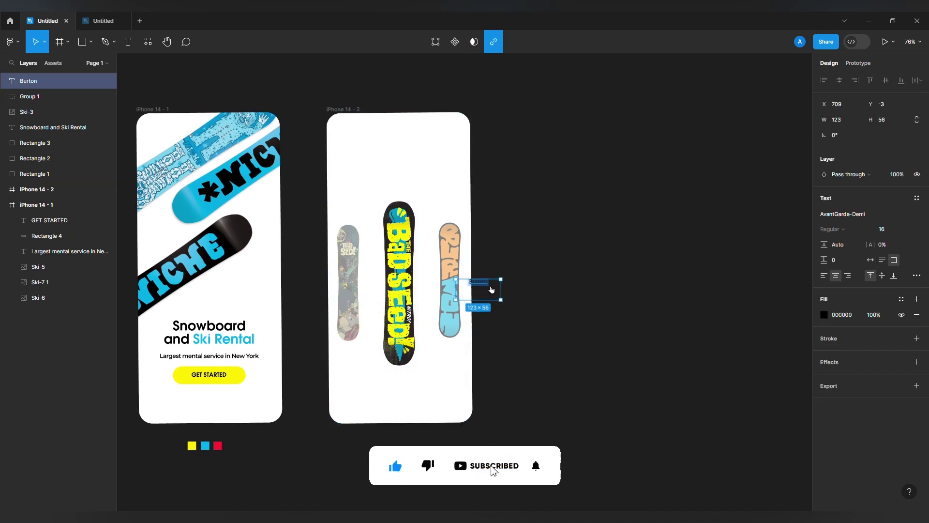
double_click(455, 300)
click(479, 295)
drag(467, 284, 402, 190)
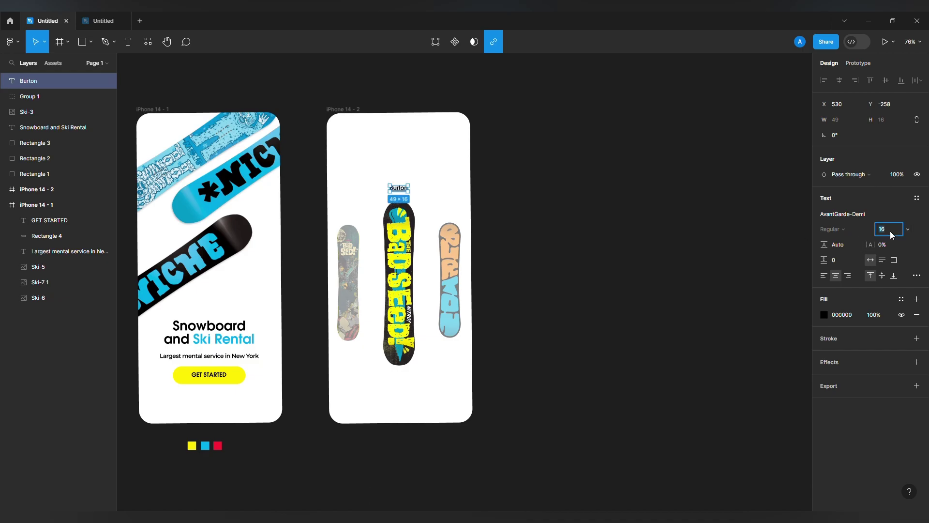
Set the Burton label's font size to 26 and retype it as plain "Burton" without the link
scroll(398, 189, up, 5)
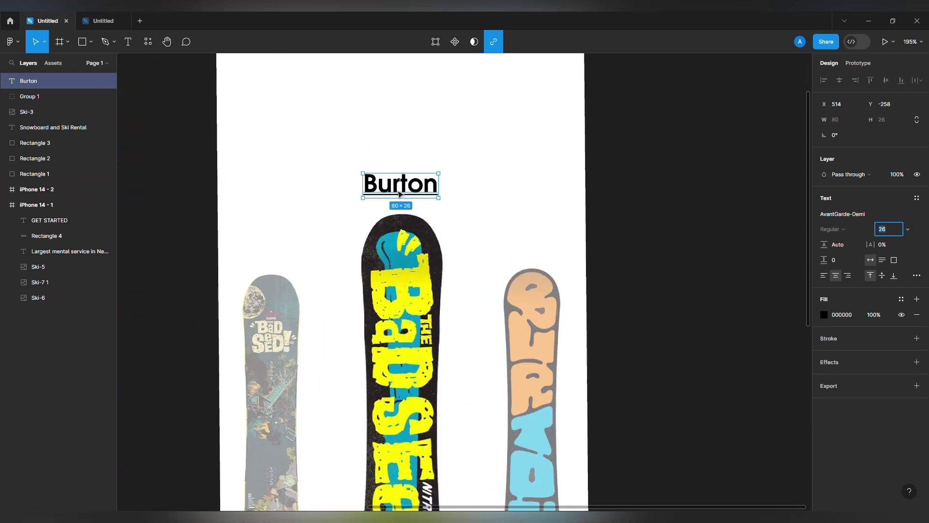
double_click(400, 189)
text(B)
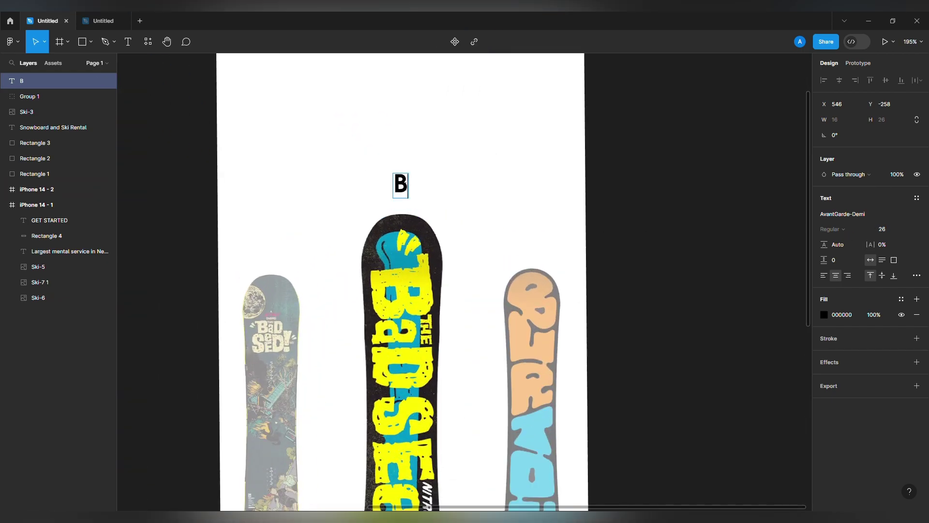
key(Escape)
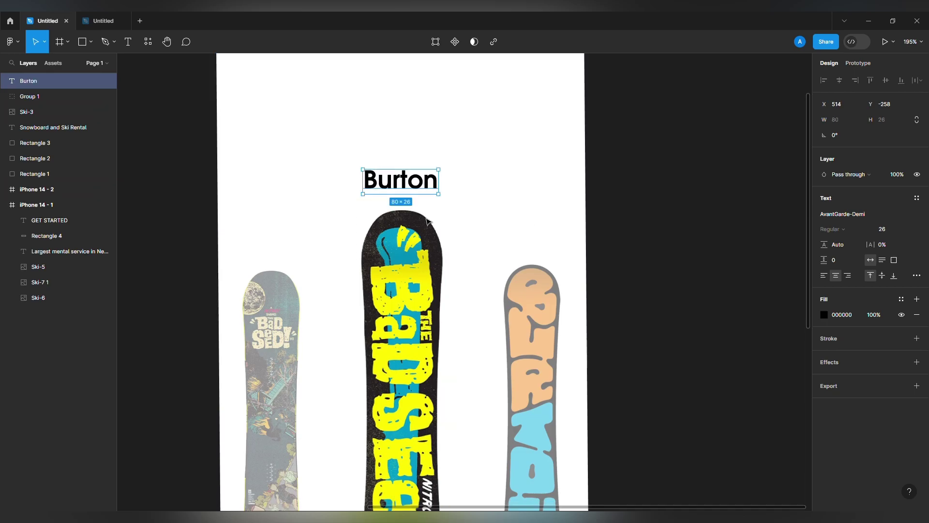
Duplicate the Burton label above the faded Ski-4 board and change the copy's text to "Salomon"
scroll(399, 203, down, 1)
scroll(396, 234, down, 1)
click(467, 201)
scroll(467, 199, down, 1)
scroll(437, 217, down, 5)
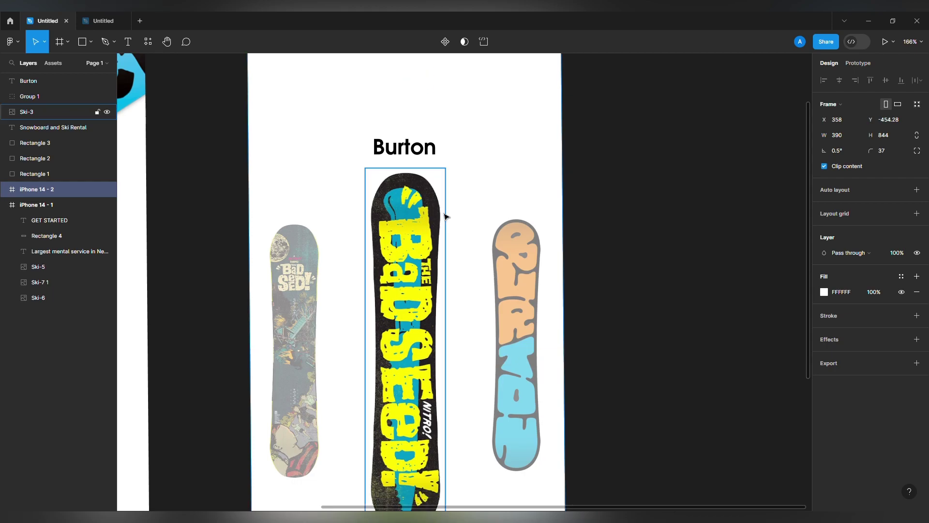
scroll(460, 215, down, 1)
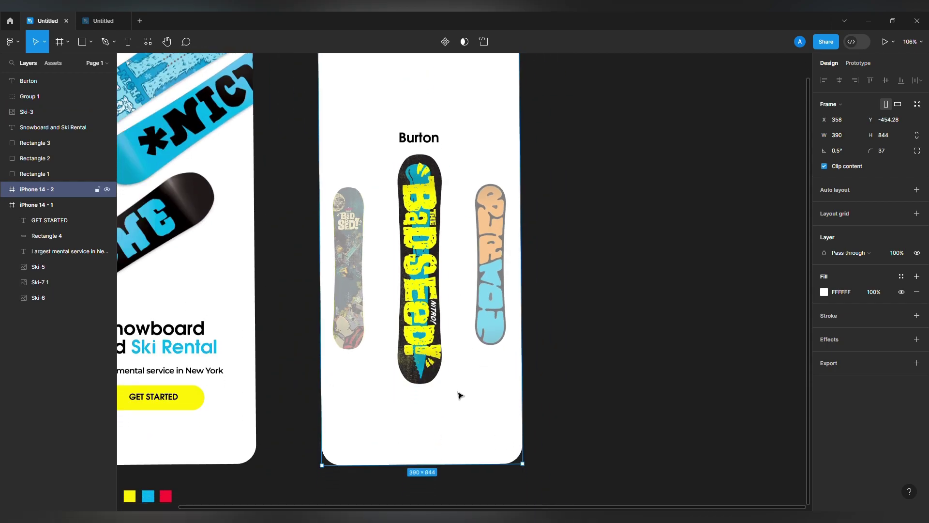
scroll(455, 378, up, 3)
scroll(445, 363, down, 1)
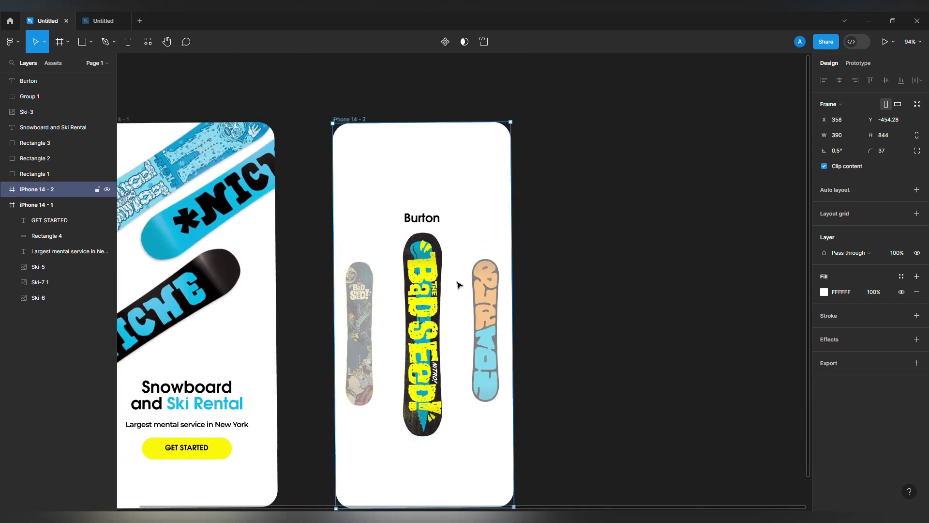
drag(441, 227, 383, 261)
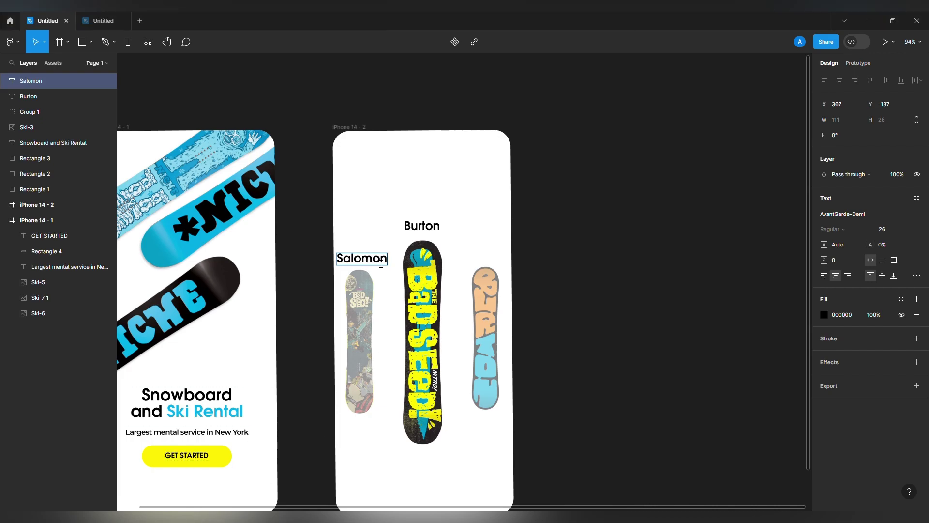
click(556, 280)
Set the Salomon label's font size to 16 and center it just above the Ski-4 board
click(883, 235)
key(Down)
scroll(404, 266, up, 3)
drag(337, 249, 333, 253)
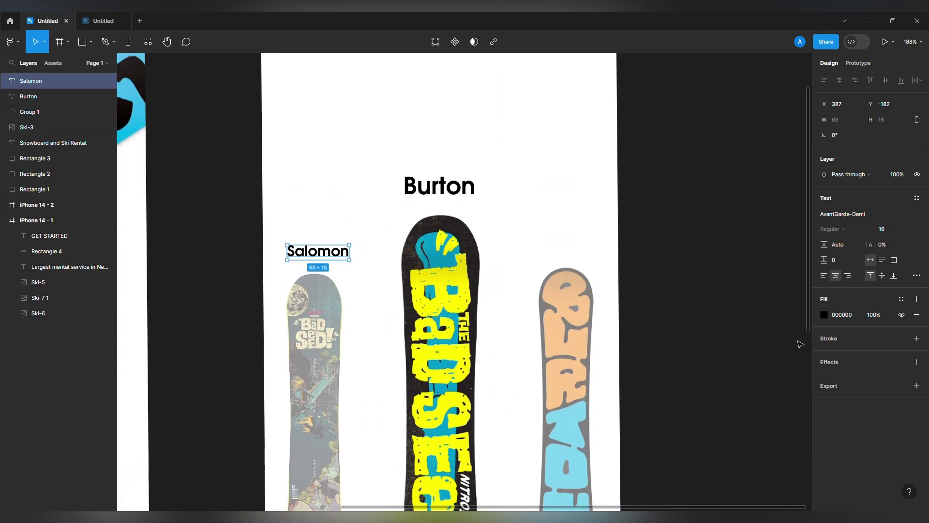
Change the Salomon label's fill color to gray A3A3A3
click(824, 314)
drag(707, 329, 686, 343)
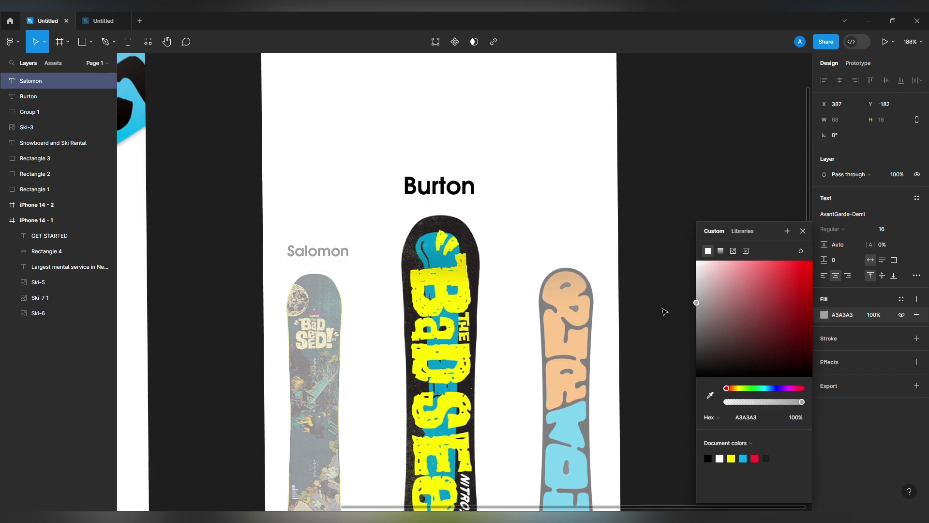
click(655, 307)
Duplicate the gray Salomon label above the faded Ski-2 board and change the copy's text to "Arbor"
drag(332, 251, 581, 267)
double_click(577, 260)
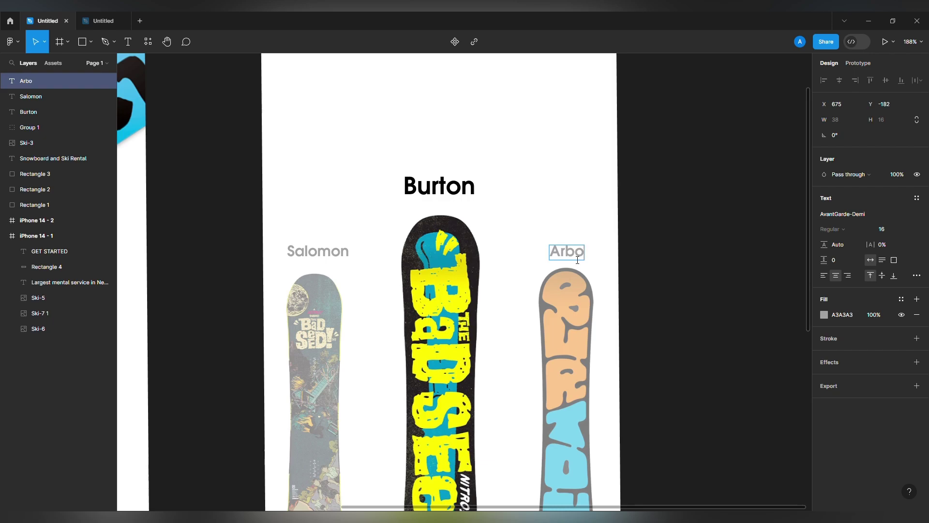
key(Escape)
scroll(517, 245, down, 2)
key(Escape)
drag(569, 214, 523, 200)
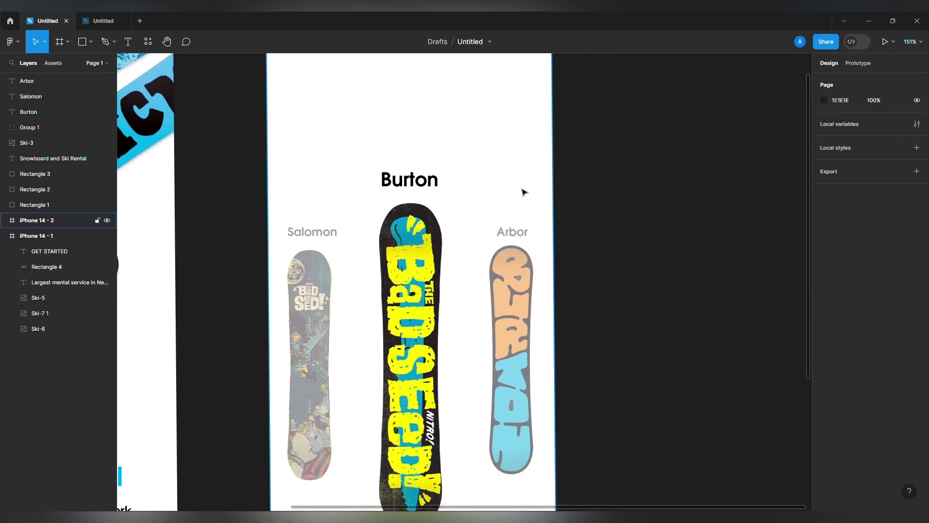
Select all three snowboards with their brand labels and move them slightly lower in the iPhone 14 - 2 frame
scroll(520, 190, down, 3)
click(462, 235)
shift+click(454, 186)
shift+click(393, 216)
shift+click(398, 252)
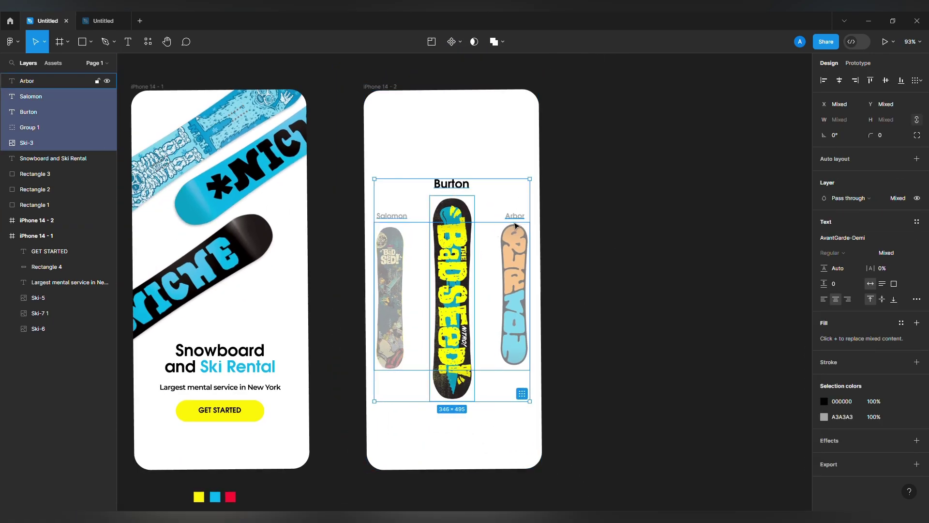
shift+click(514, 217)
shift+click(517, 264)
shift+click(517, 265)
drag(518, 264, 480, 272)
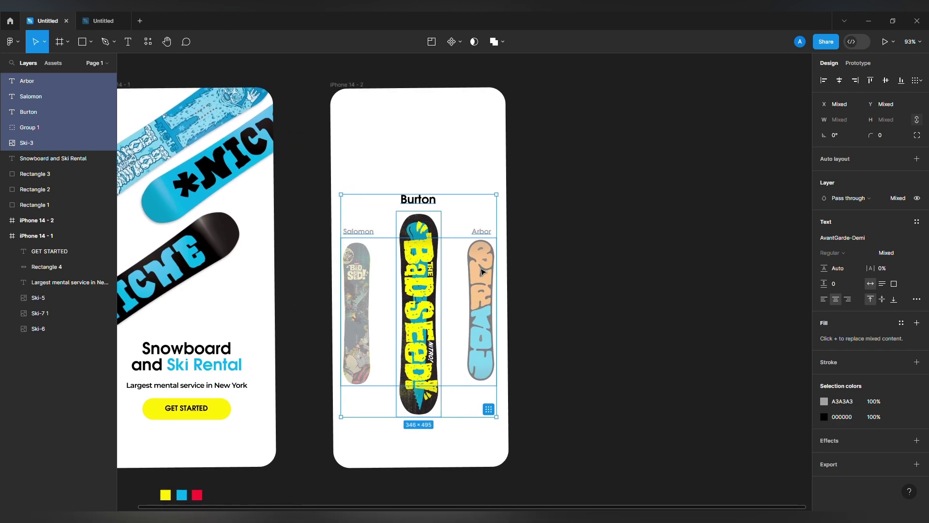
key(Escape)
Draw a 306 × 50 rectangle above the Burton label in the iPhone 14 - 2 frame and set its corner radius to 50
scroll(482, 272, right, 2)
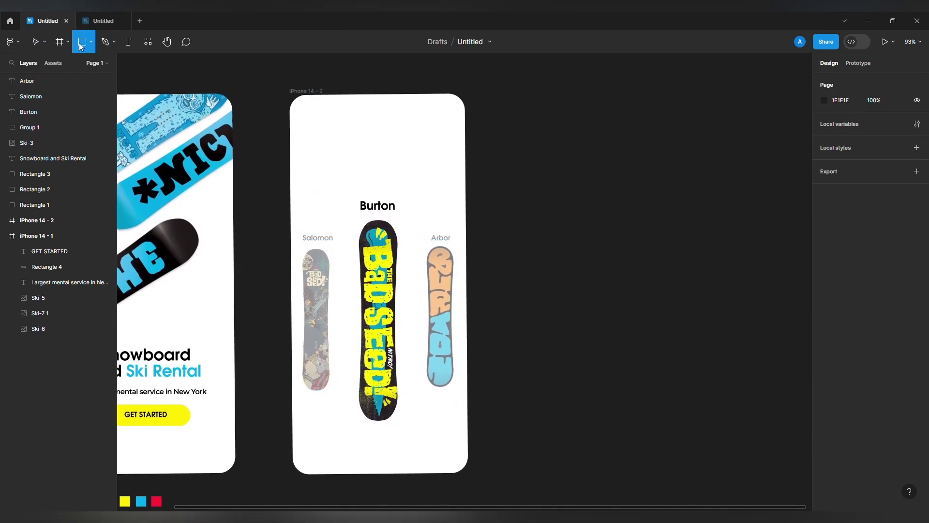
drag(309, 144, 447, 167)
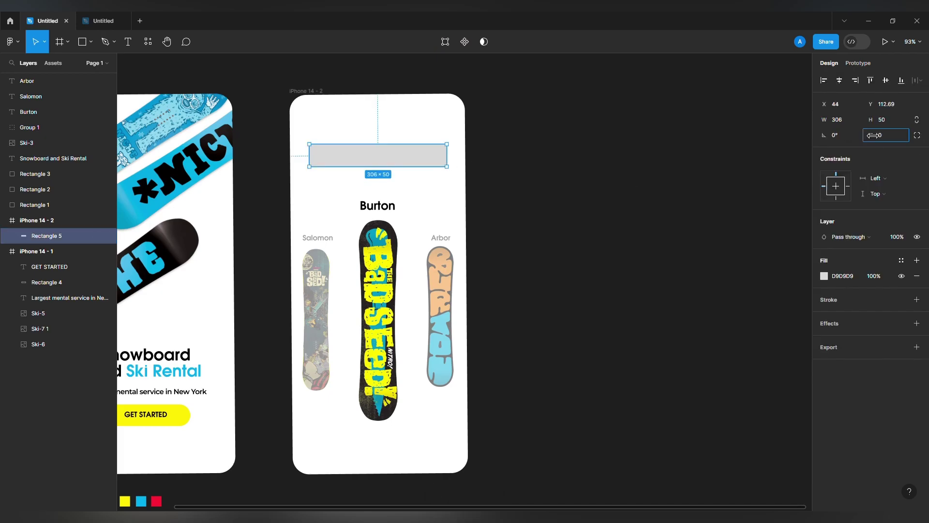
drag(873, 136, 270, 141)
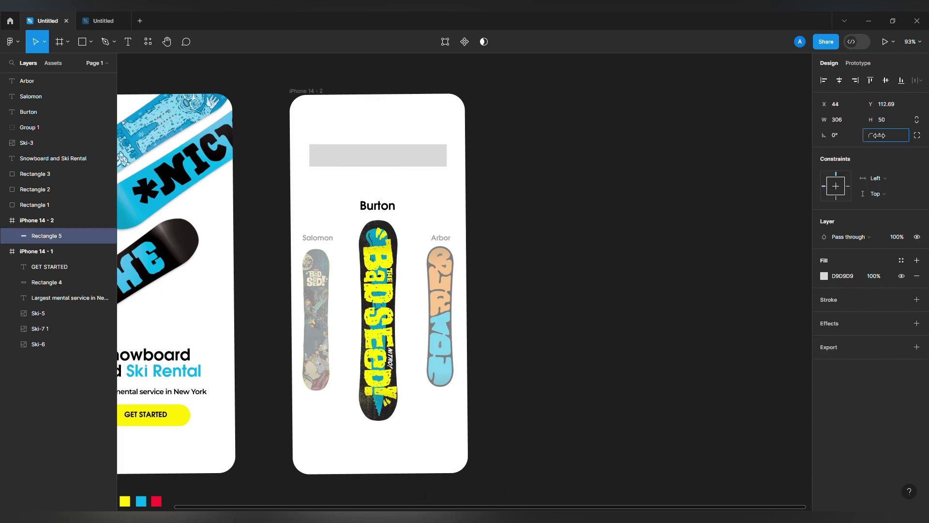
click(510, 163)
drag(510, 163, 481, 183)
Center the rounded rectangle horizontally in the frame and change its fill to light gray EFEFEF
click(406, 172)
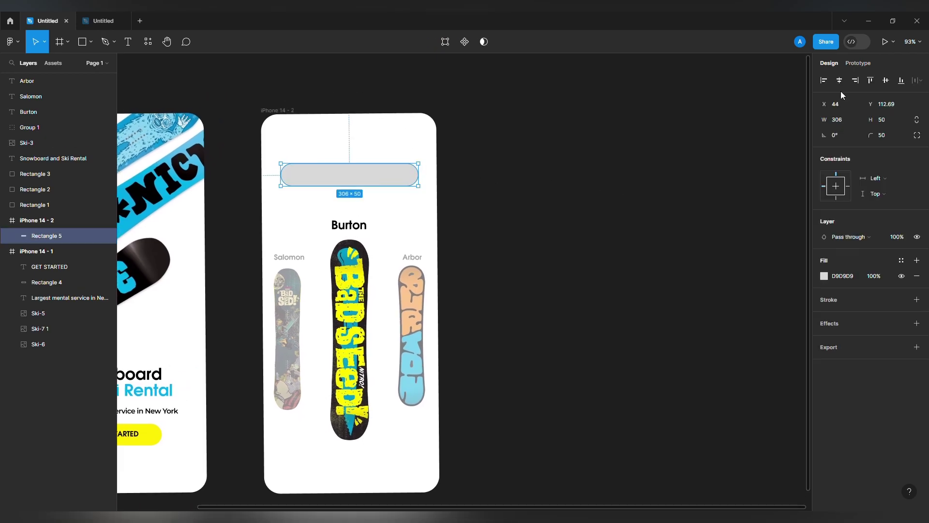
click(824, 276)
click(696, 276)
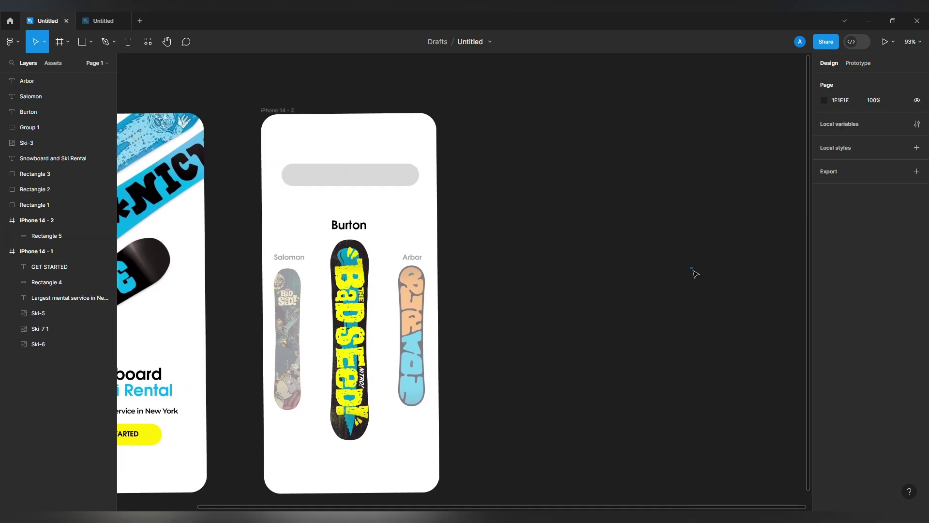
click(407, 175)
click(824, 276)
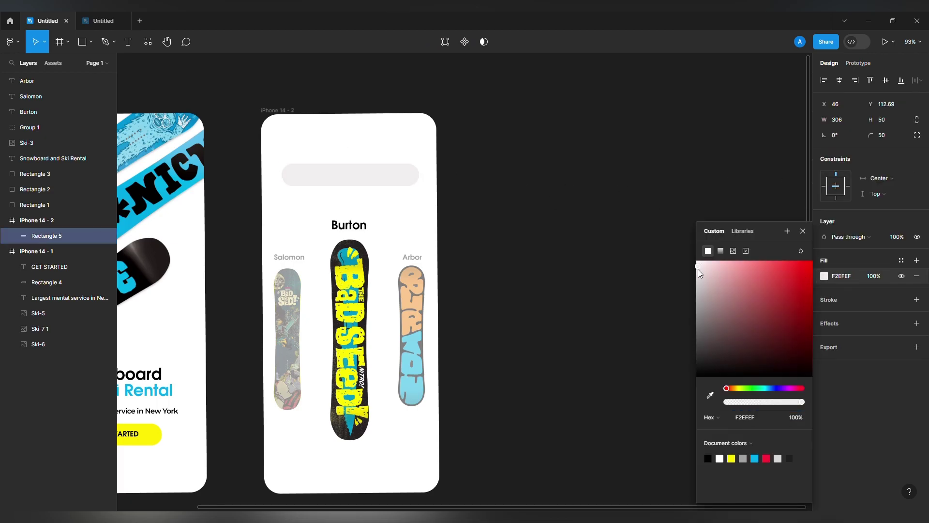
click(552, 242)
Copy the magnifier icon from the assets file into the design and place it at about 15 × 15 inside the search bar's right end
click(109, 20)
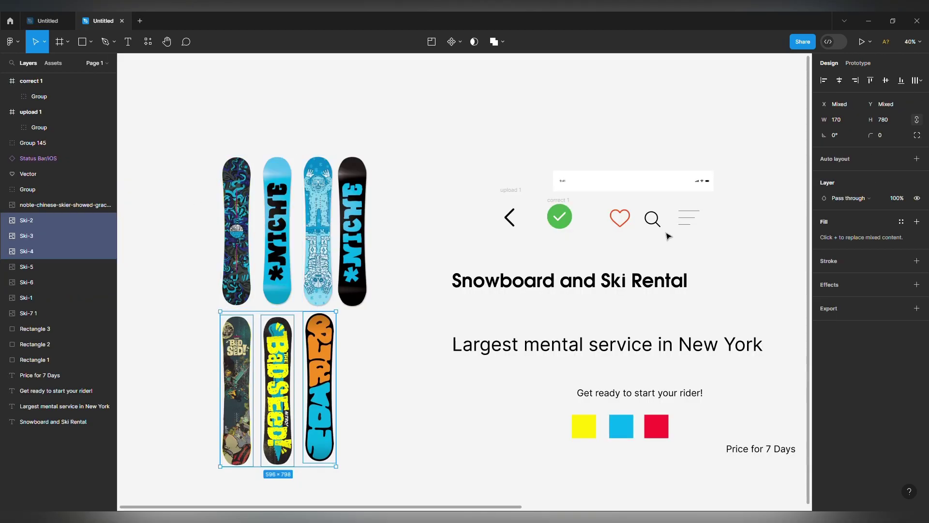
click(654, 221)
key(ctrl+c)
click(48, 21)
key(ctrl+v)
drag(479, 296, 505, 211)
scroll(395, 170, up, 8)
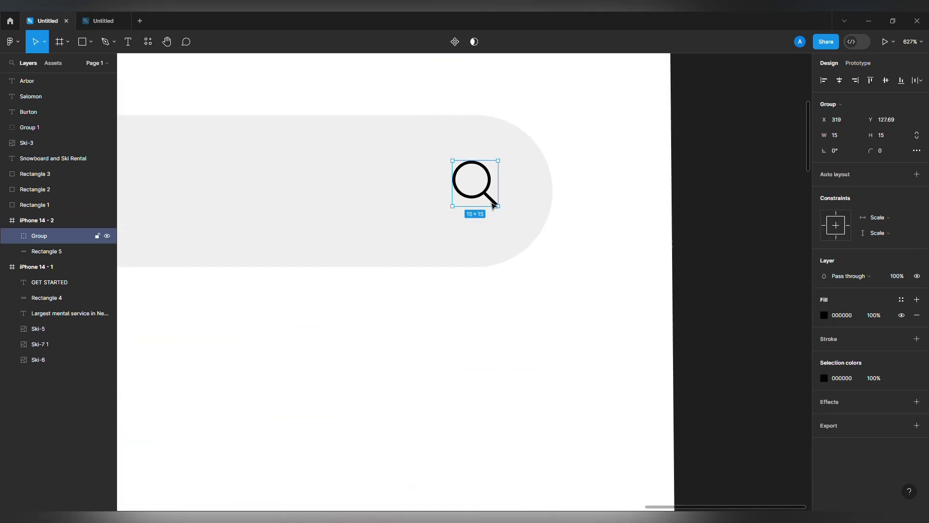
Duplicate the Arbor label into the left part of the search bar and change the copy's text to "Search"
scroll(498, 208, down, 7)
click(531, 228)
drag(496, 340, 323, 208)
click(485, 262)
Change the Search placeholder text's fill to light gray C5C5C5
click(323, 203)
click(823, 315)
click(699, 285)
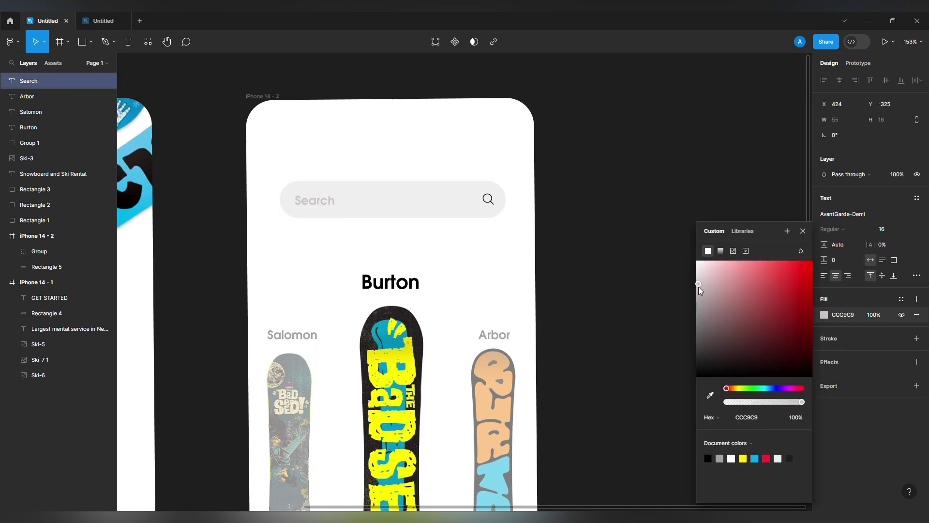
click(510, 240)
Widen the search bar's background rectangle evenly on both sides to 338 px
scroll(451, 220, down, 1)
click(392, 201)
drag(514, 207, 524, 207)
click(575, 234)
Select the magnifier icon, the Search text and the bar's background, and move them slightly higher in the frame
scroll(484, 218, up, 1)
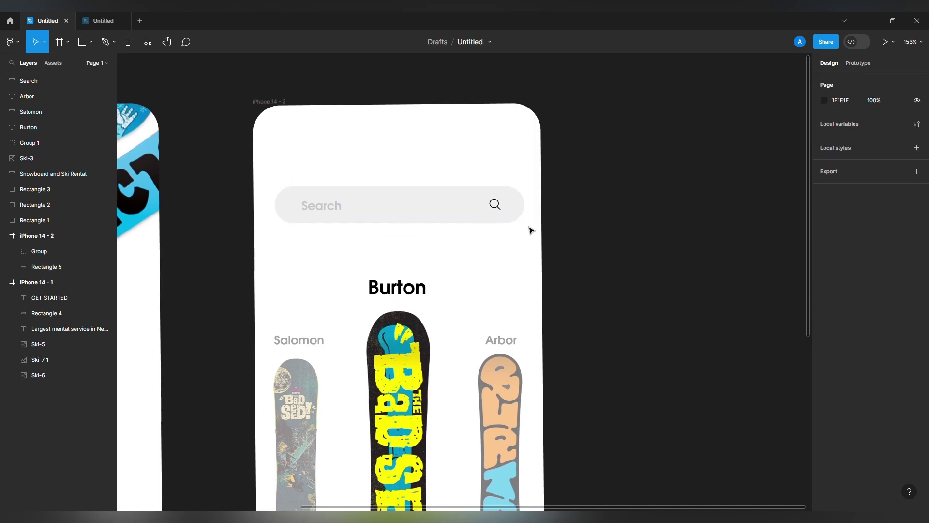
click(496, 208)
shift+click(496, 209)
shift+click(353, 211)
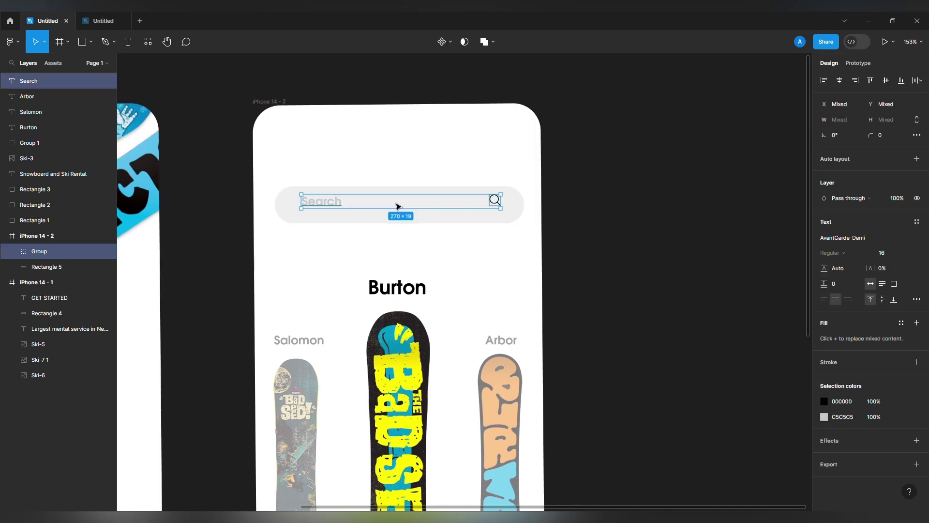
drag(418, 214, 421, 206)
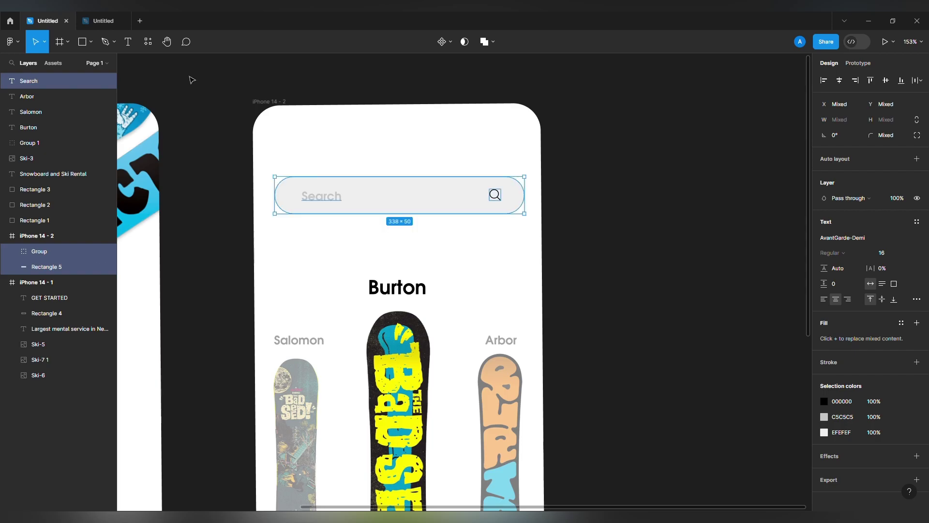
Copy the back arrow icon from the other open file and place it above the search bar's left end on the second screen
key(ctrl+Tab)
click(510, 226)
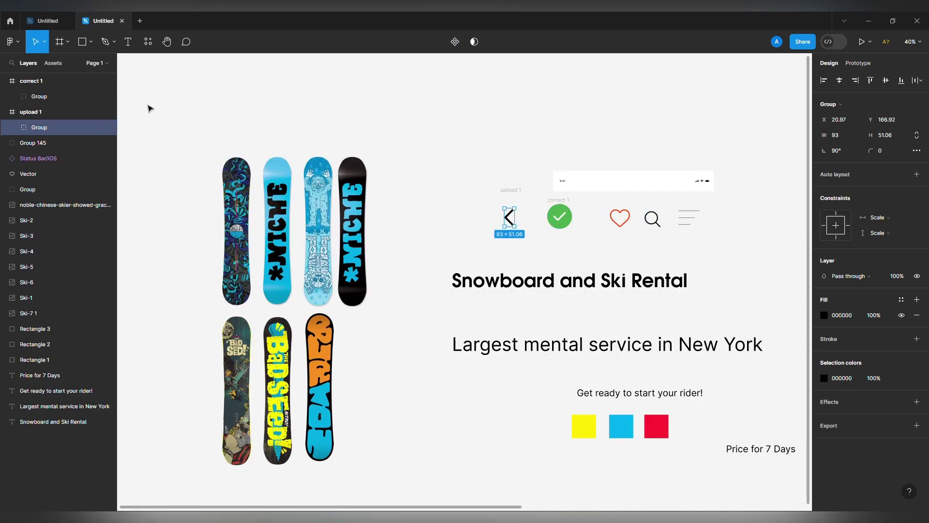
key(ctrl+c)
key(ctrl+Tab)
key(shift+2)
key(ctrl+v)
drag(478, 264, 221, 210)
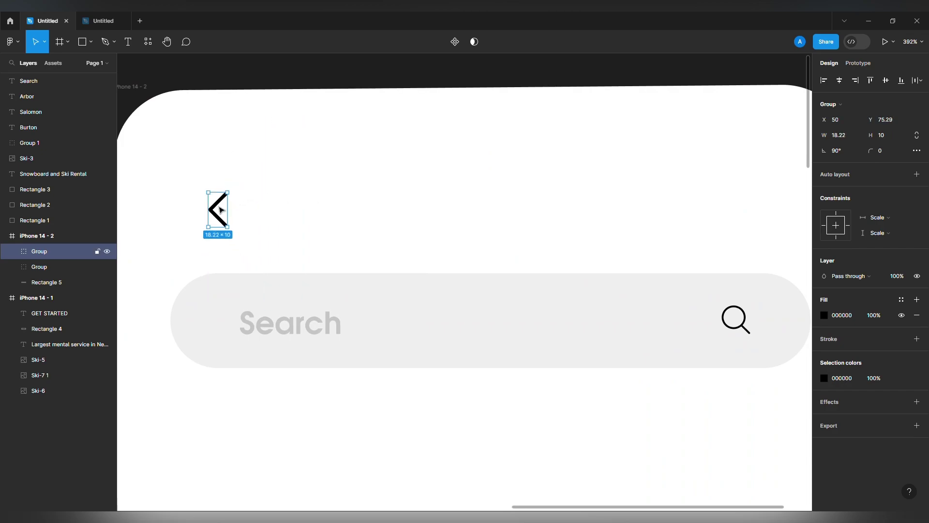
Move the back arrow slightly higher and scale it down to about 15.2 × 8.4 px
scroll(216, 195, down, 5)
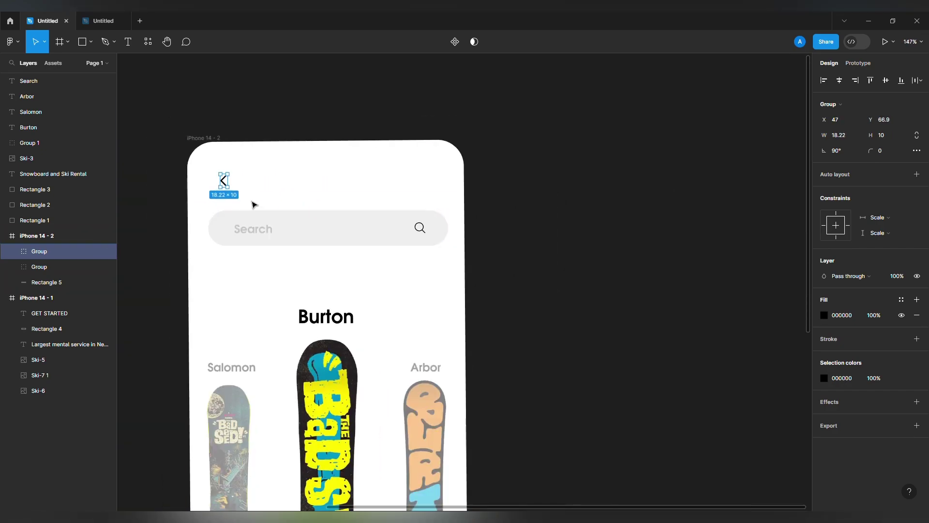
scroll(224, 343, up, 5)
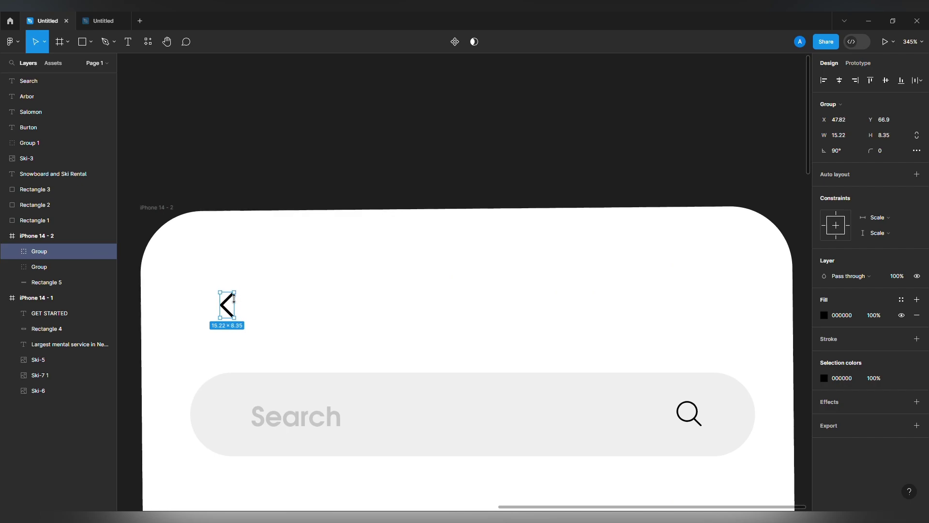
click(311, 300)
Draw an 8 × 8 px square near the second screen's upper-right corner and fill it with black 000000
scroll(314, 301, down, 1)
key(r)
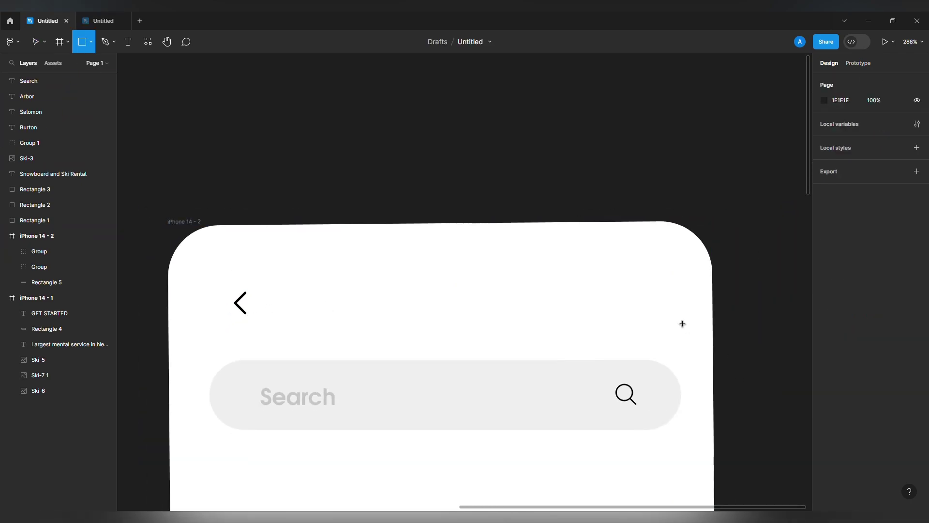
scroll(643, 300, up, 4)
drag(616, 274, 643, 303)
scroll(645, 325, down, 3)
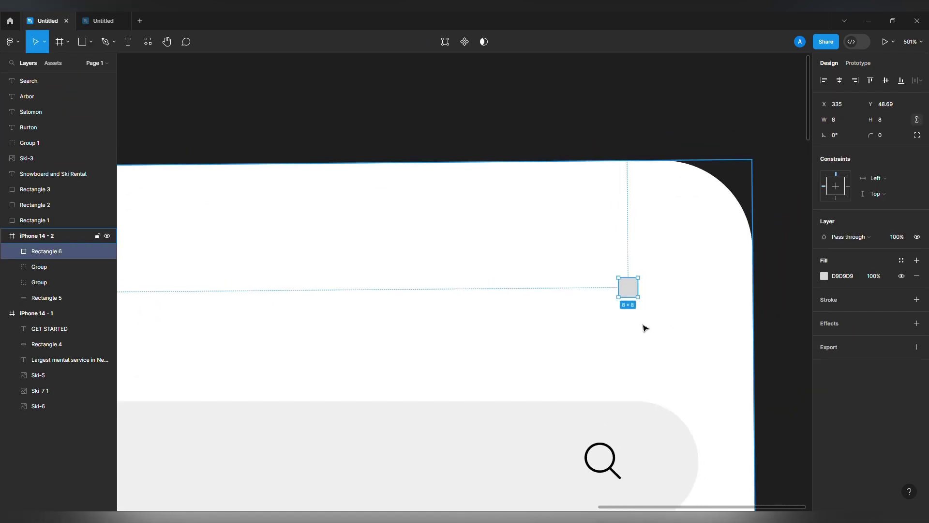
key(o)
click(823, 276)
drag(701, 372, 691, 405)
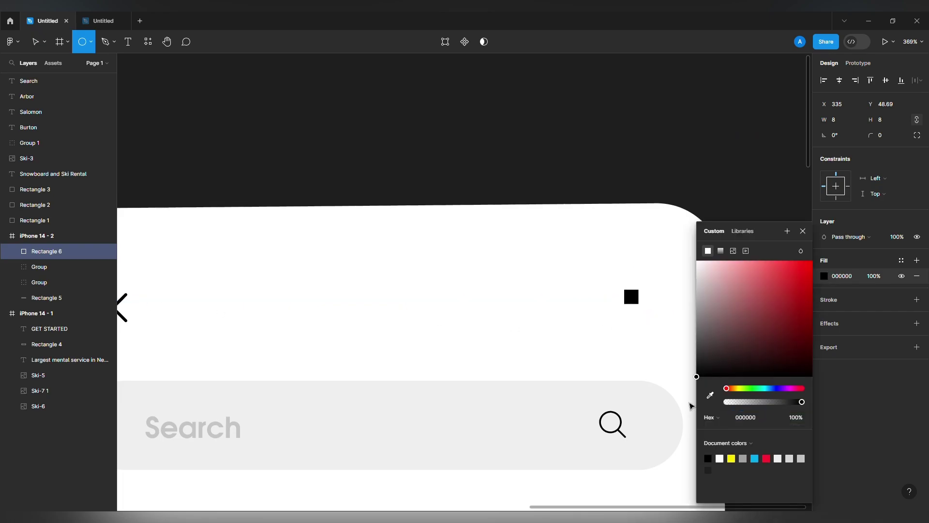
key(Escape)
scroll(655, 313, up, 1)
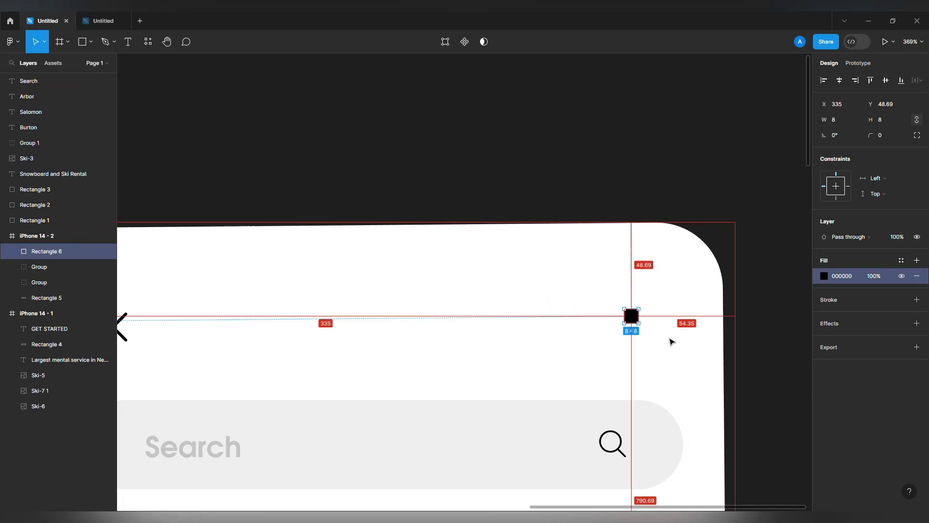
Duplicate the black square into a 2 × 2 grid about 21 px wide and round all four squares with corner radius 3
scroll(676, 335, up, 3)
scroll(620, 316, up, 2)
alt+drag(598, 315, 609, 382)
shift+click(605, 315)
shift+click(611, 313)
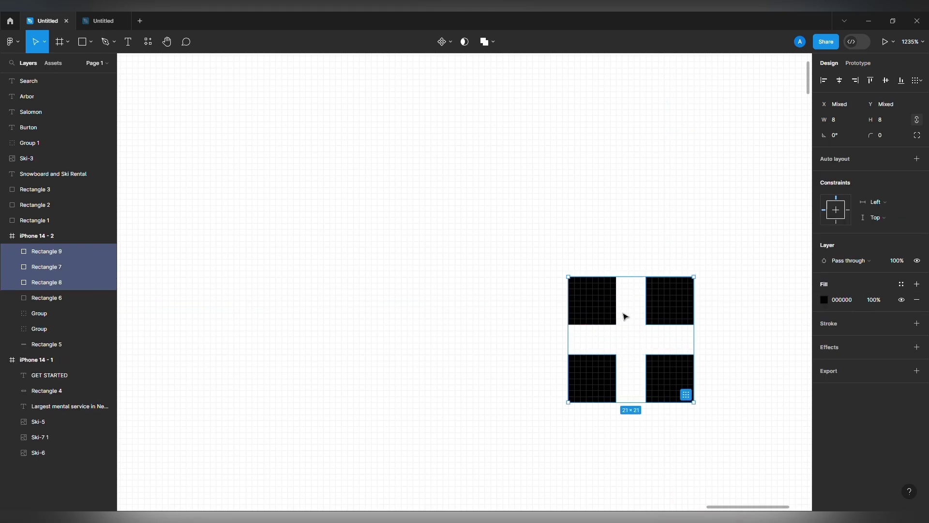
shift+click(675, 305)
drag(870, 136, 899, 142)
Group the four rounded squares into a menu icon and scale it down to about 18 × 18 px
click(670, 298)
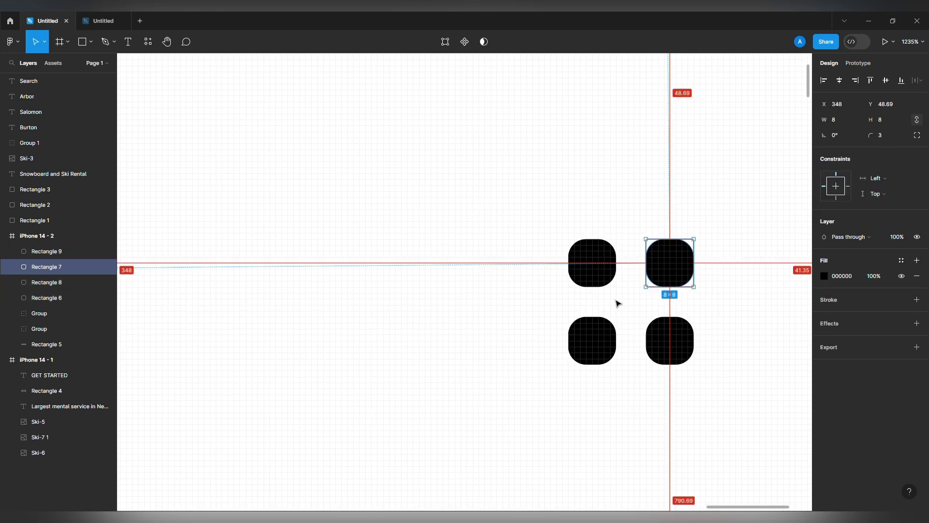
scroll(616, 302, down, 10)
shift+click(610, 290)
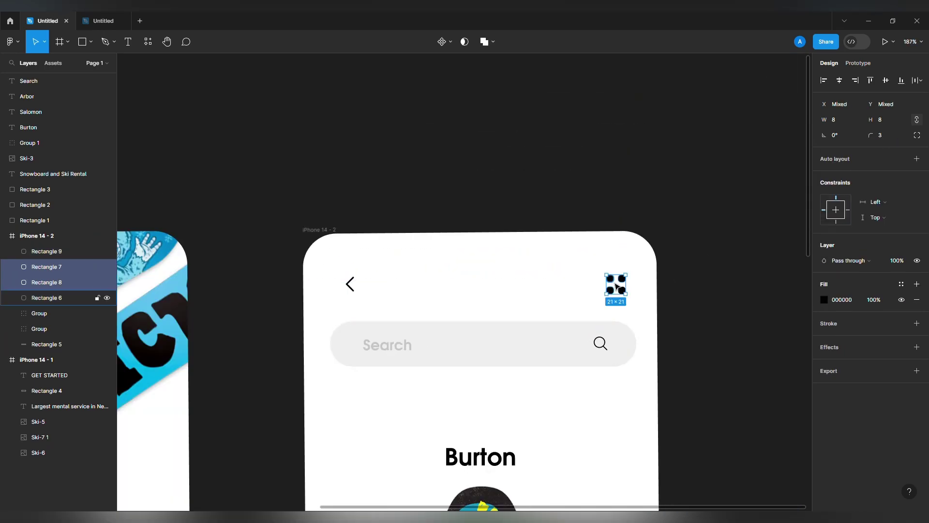
shift+click(610, 278)
shift+click(622, 290)
drag(635, 283, 630, 287)
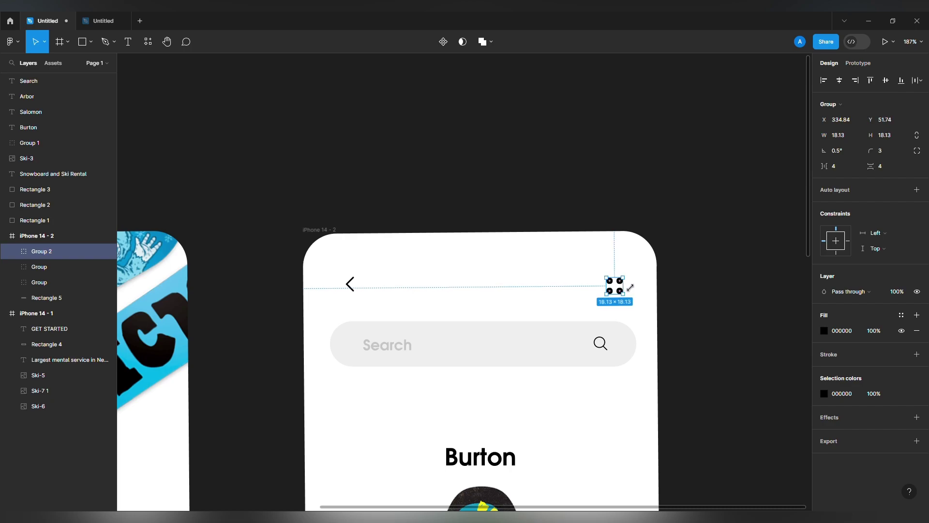
Align the back arrow and the four-dot menu icon on their vertical centers and group them
drag(328, 302, 713, 251)
click(885, 81)
click(685, 268)
click(614, 290)
shift+click(353, 291)
key(ctrl+g)
click(619, 218)
Group the three snowboards with their Burton, Salomon and Arbor labels and move the group slightly lower
scroll(448, 162, down, 5)
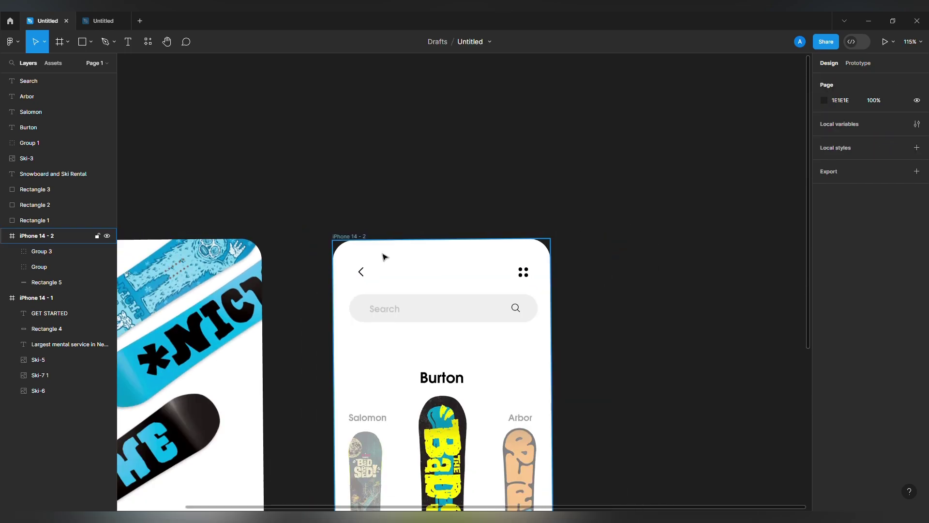
scroll(453, 242, up, 1)
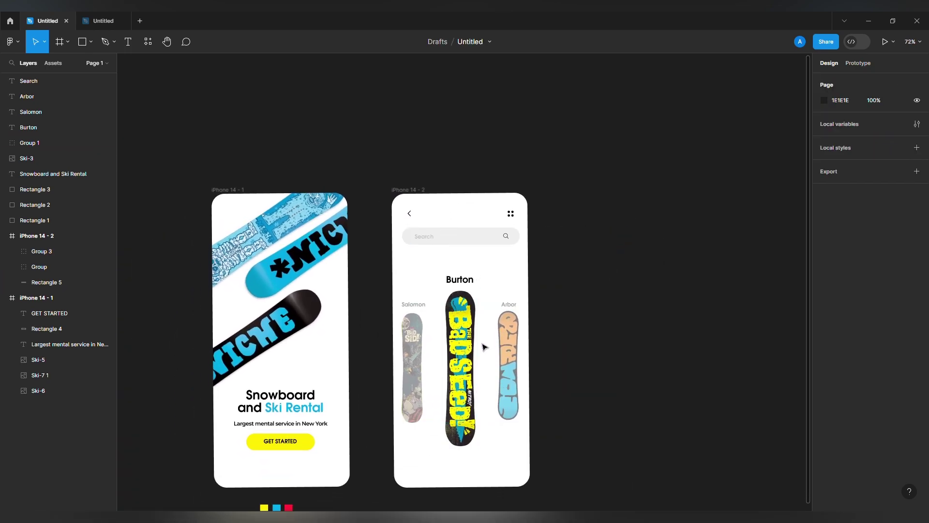
click(462, 338)
shift+click(460, 275)
shift+click(409, 306)
shift+click(412, 329)
shift+click(508, 304)
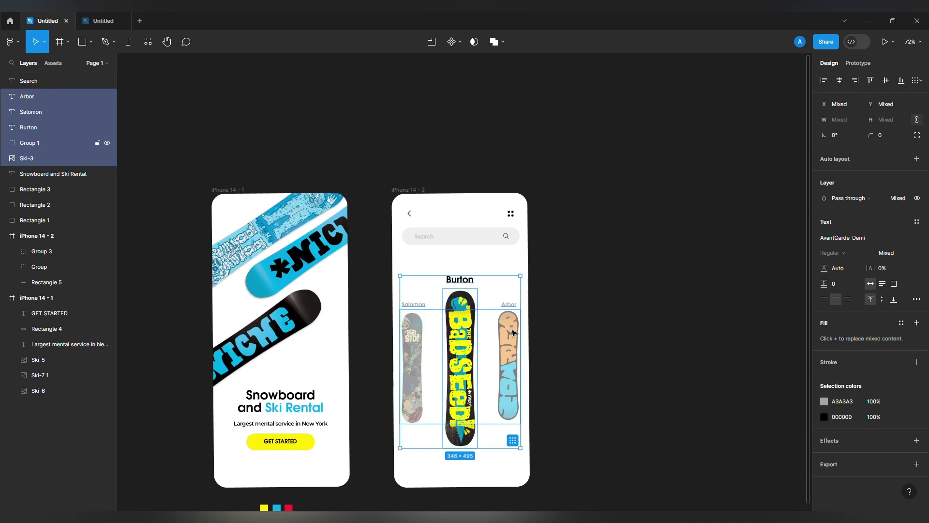
key(ctrl+g)
drag(507, 325, 507, 330)
Duplicate the arrow-and-menu icon group below the snowboards and delete the four-dot icon from the copy
scroll(509, 333, down, 2)
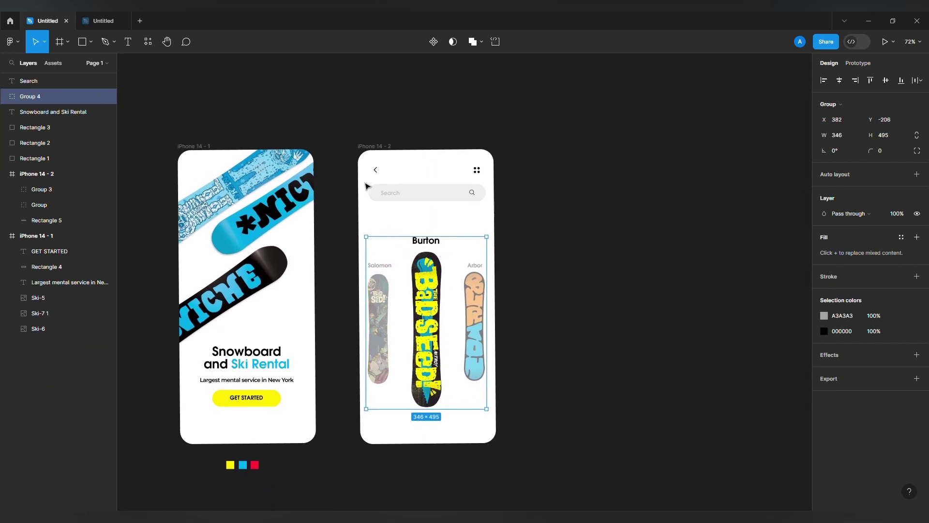
click(377, 173)
scroll(442, 199, down, 1)
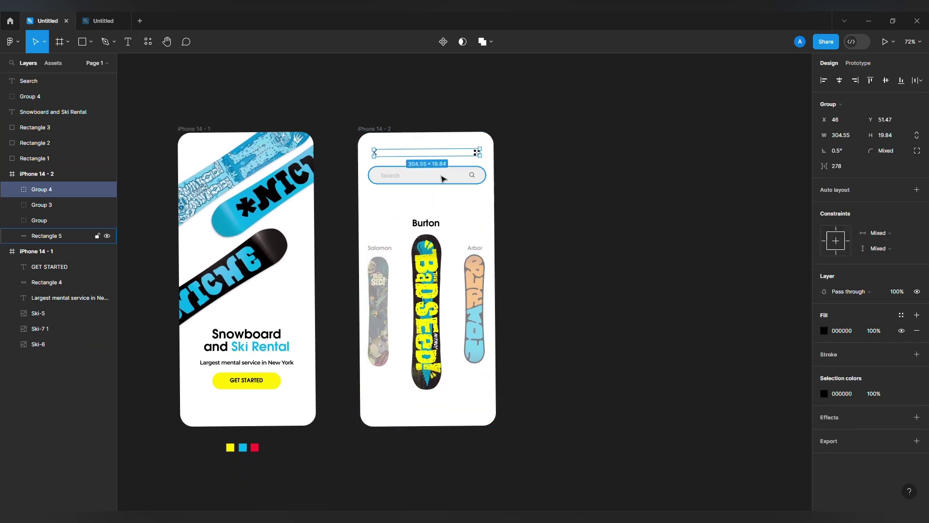
drag(487, 394, 478, 404)
double_click(479, 402)
key(Delete)
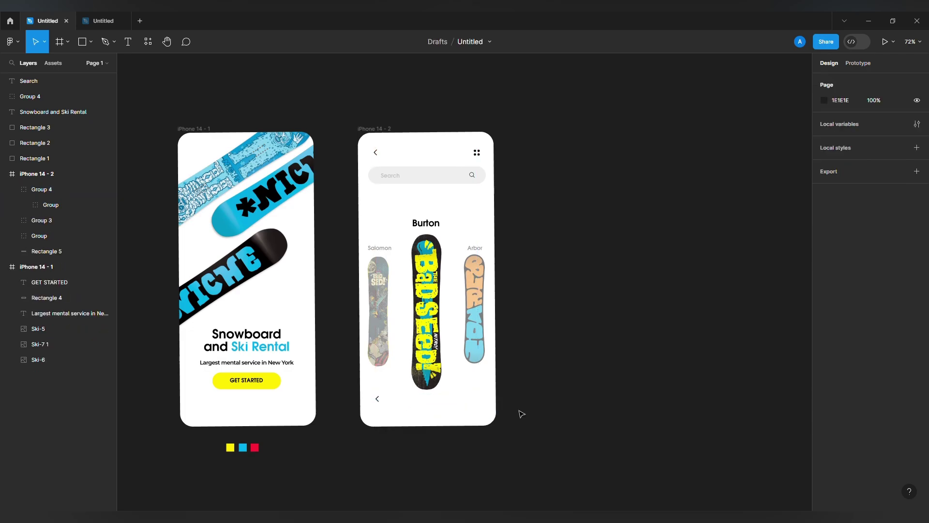
Move the lower arrow beneath the center snowboard and add a horizontally flipped copy to its right
click(379, 403)
scroll(380, 405, up, 7)
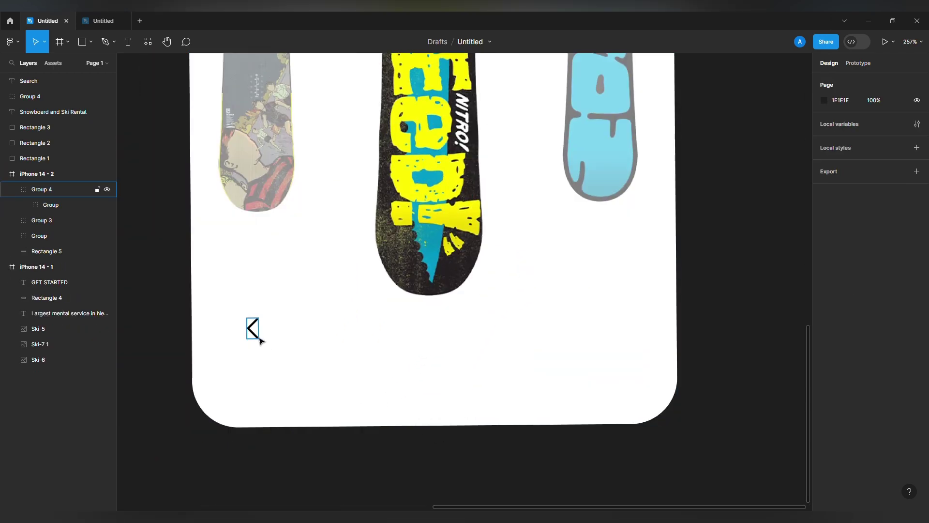
drag(393, 352, 476, 352)
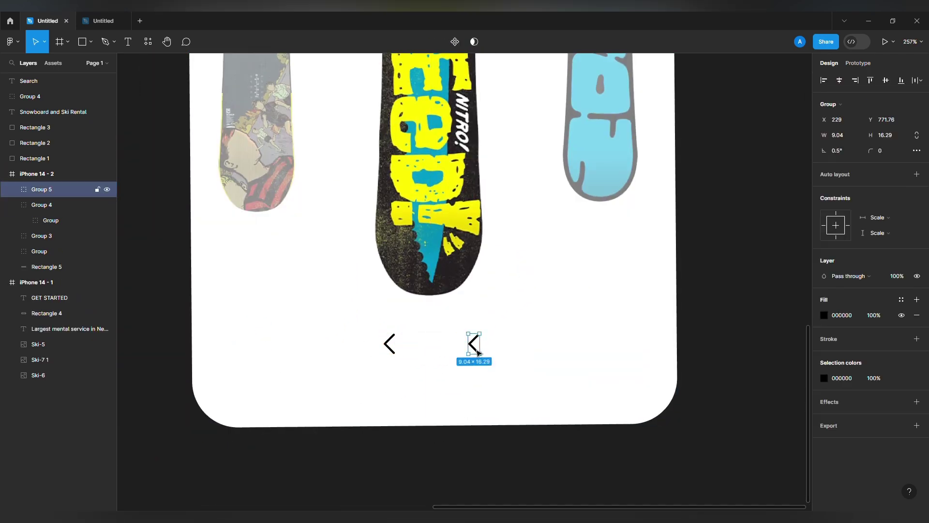
key(v)
right_click(474, 345)
key(Escape)
Group the left and right arrows beneath the center snowboard
click(390, 343)
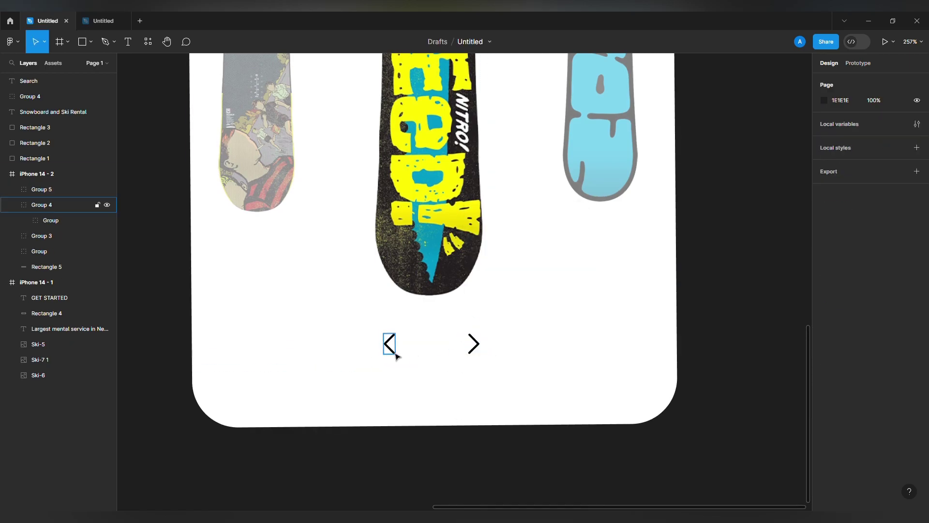
shift+click(474, 343)
key(ctrl+g)
key(Escape)
scroll(484, 311, down, 10)
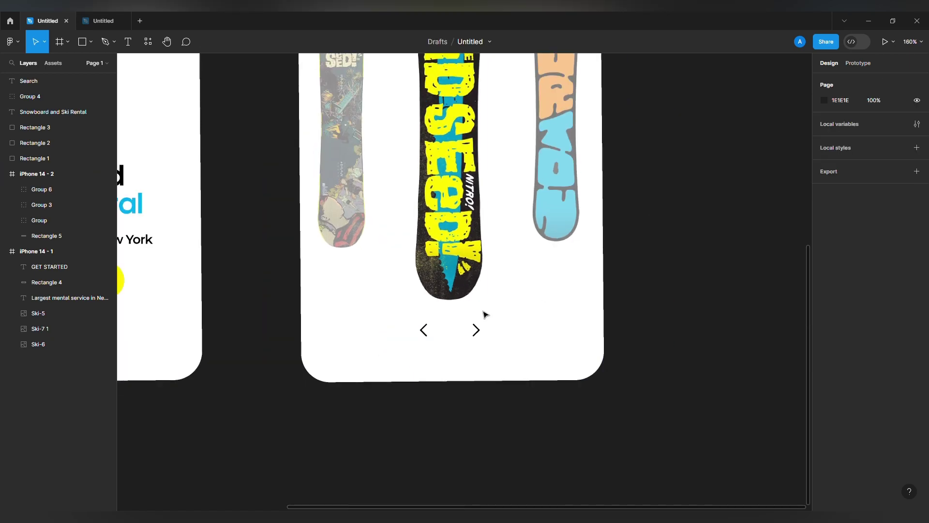
Duplicate the yellow GET STARTED button with its text onto the second screen, between the search bar and the Burton label
scroll(429, 220, up, 1)
click(272, 379)
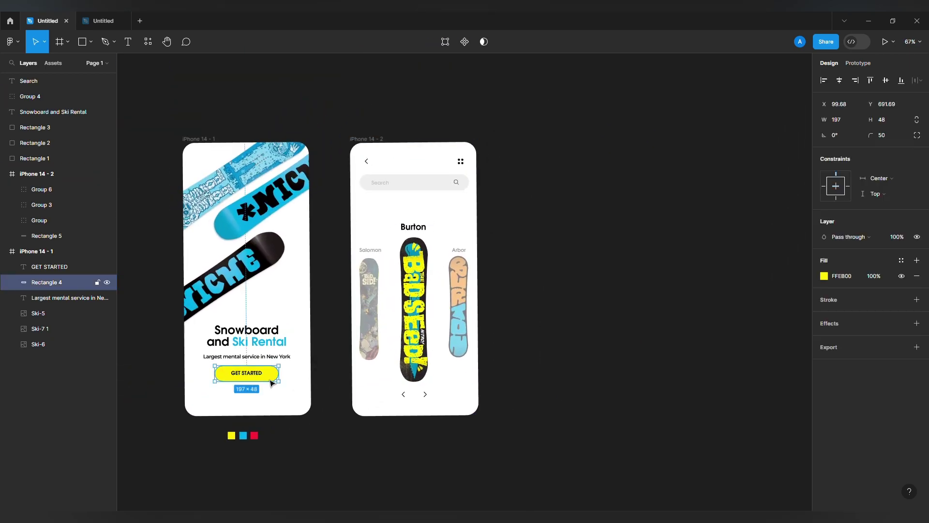
shift+click(258, 375)
drag(259, 376, 421, 218)
scroll(418, 205, up, 7)
click(380, 159)
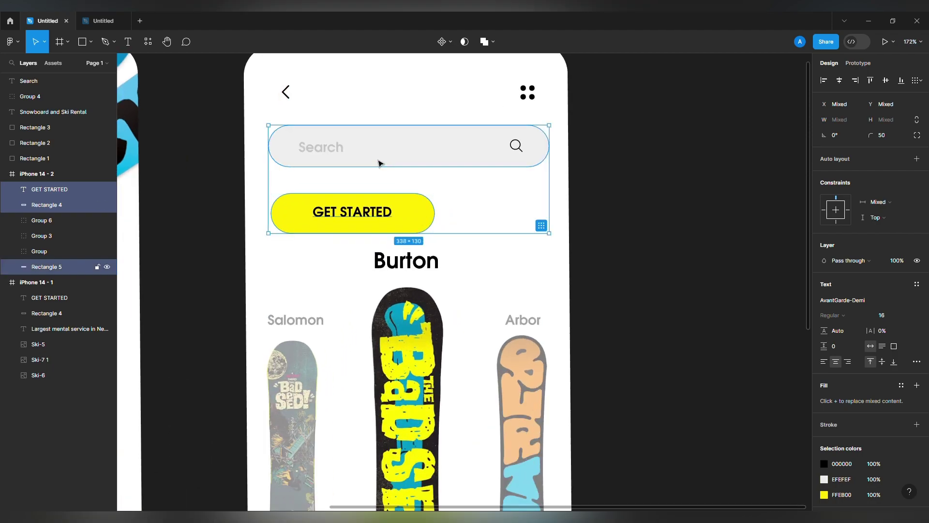
click(604, 221)
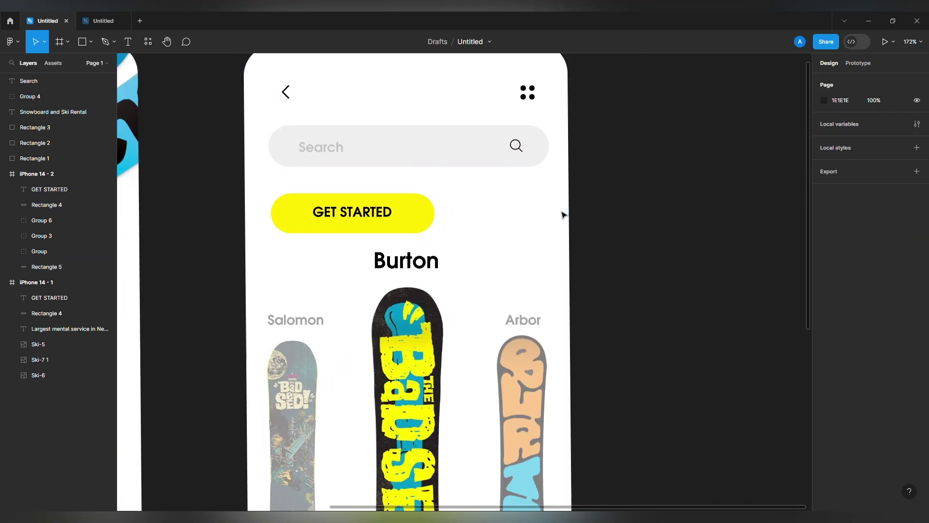
Narrow the copied button to 159 px, flush with the search bar's left edge, and change its centered label to "Ski"
click(403, 215)
drag(414, 225, 348, 221)
key(Escape)
double_click(352, 219)
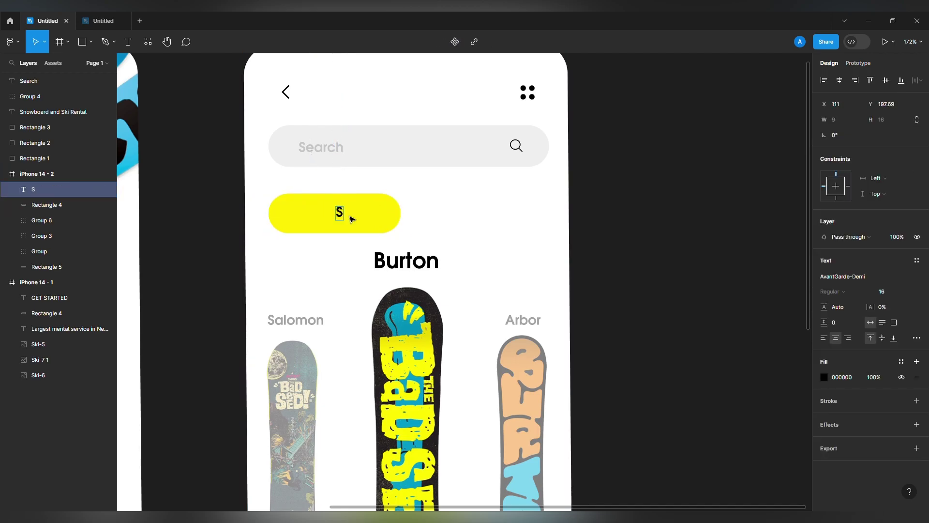
key(Escape)
shift+click(380, 222)
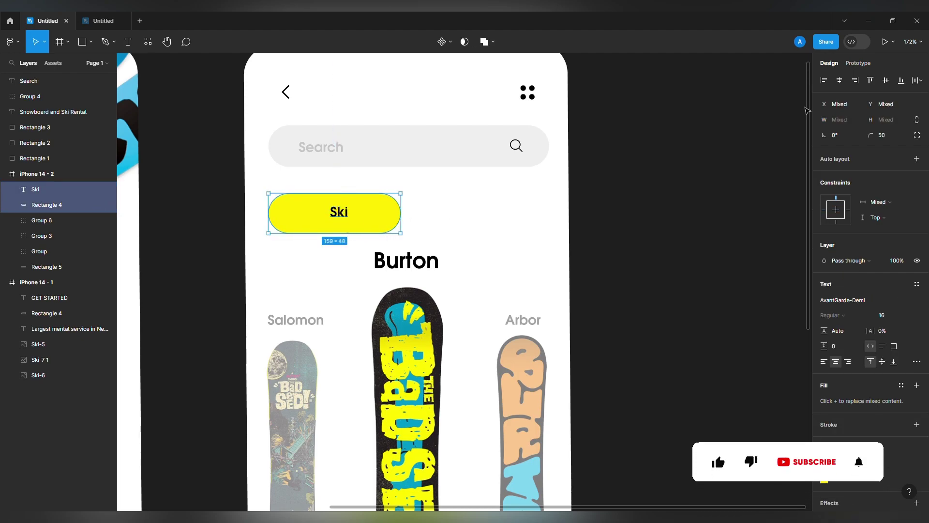
Duplicate the Ski button to its right with a 20 px gap and change the copy's text to "Snowboard"
drag(359, 216, 503, 219)
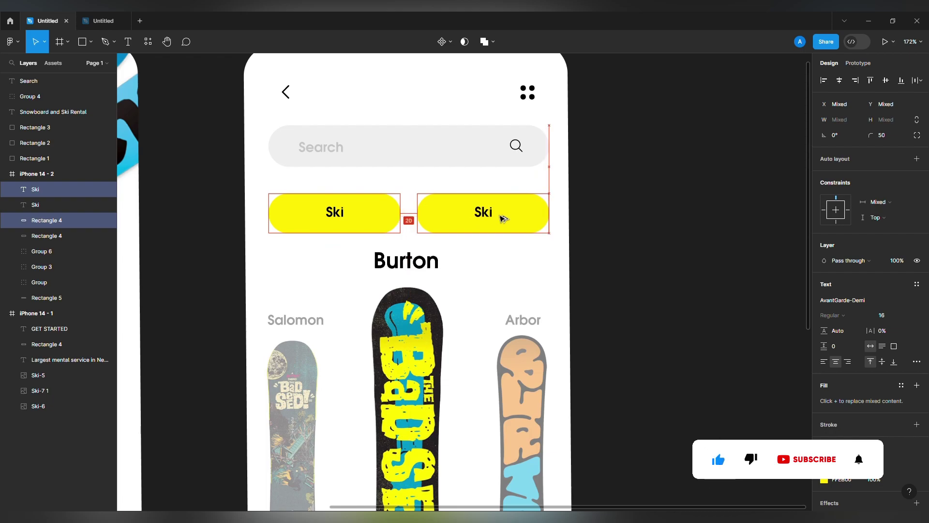
click(488, 224)
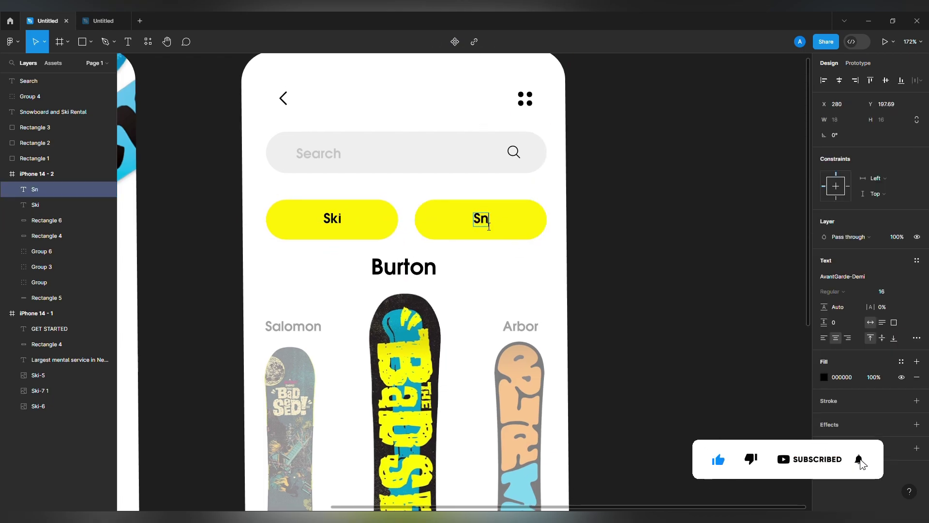
click(497, 242)
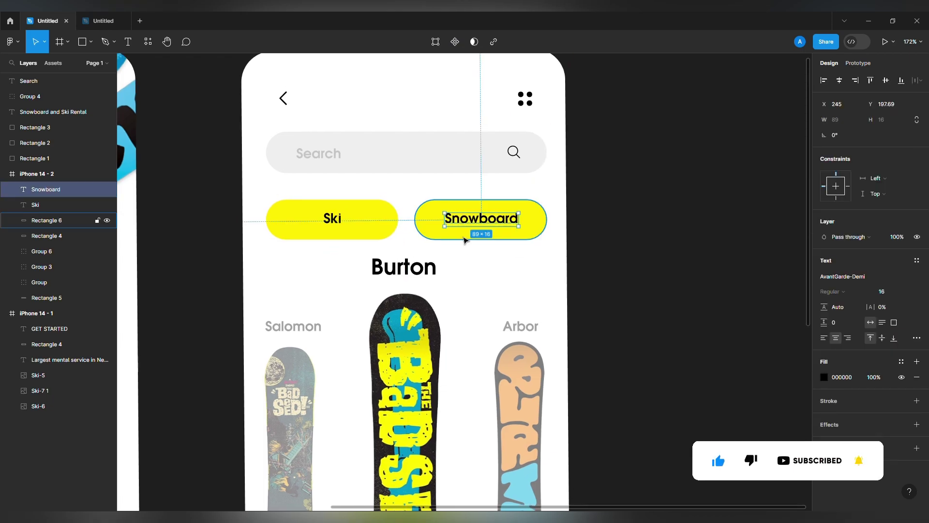
Change the Snowboard button's fill to blue 00AEEF, sampled from the blue swatch below the first screen
scroll(518, 232, down, 5)
scroll(521, 251, down, 3)
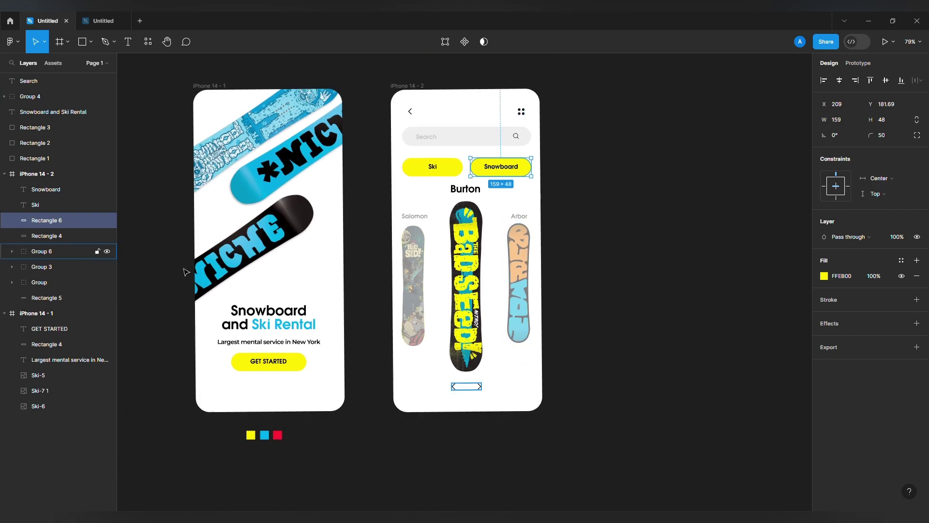
click(824, 276)
key(i)
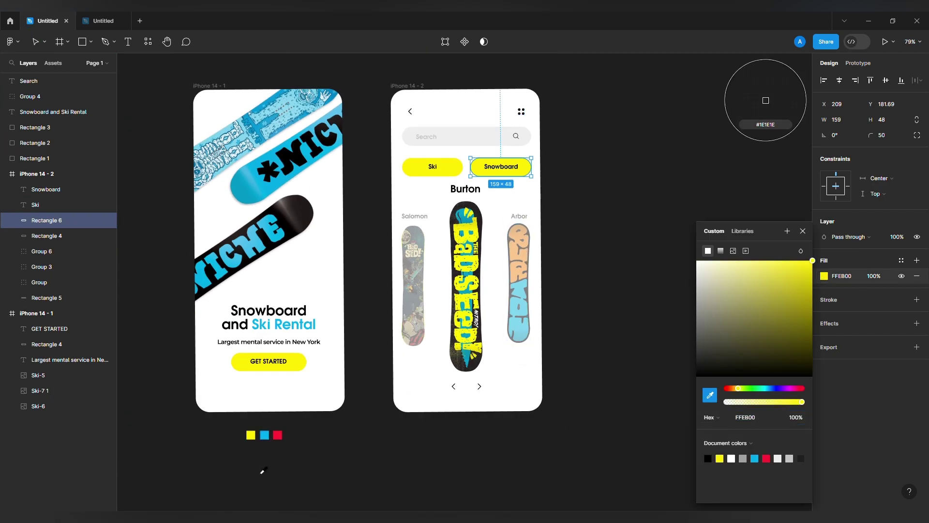
click(264, 434)
click(326, 445)
drag(571, 292, 539, 306)
click(462, 186)
click(549, 246)
drag(554, 251, 525, 269)
scroll(478, 322, down, 1)
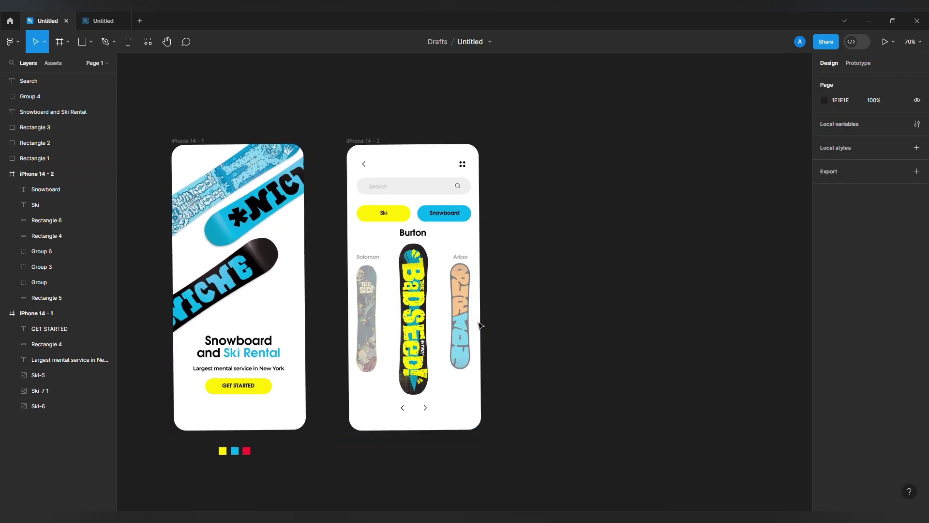
scroll(337, 447, down, 1)
scroll(336, 446, right, 1)
click(345, 121)
click(479, 231)
drag(479, 231, 417, 270)
click(274, 163)
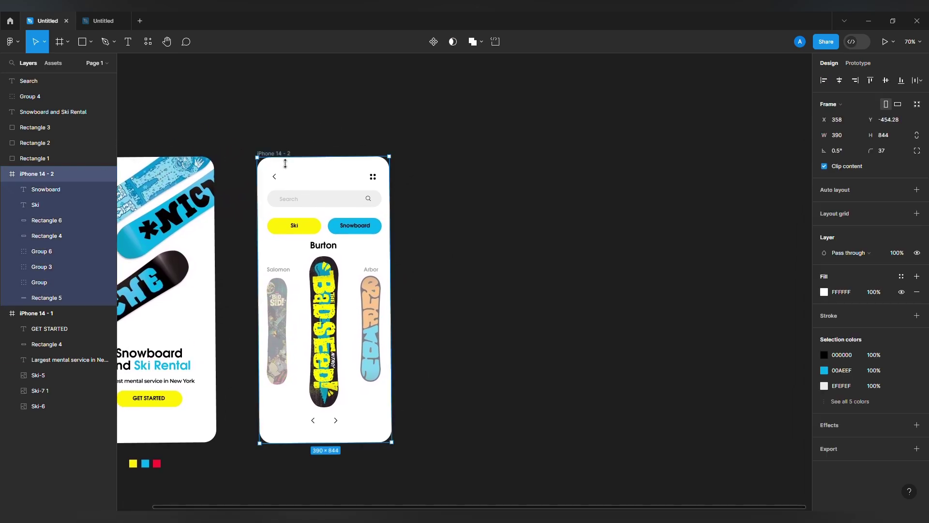
click(333, 136)
scroll(353, 161, up, 2)
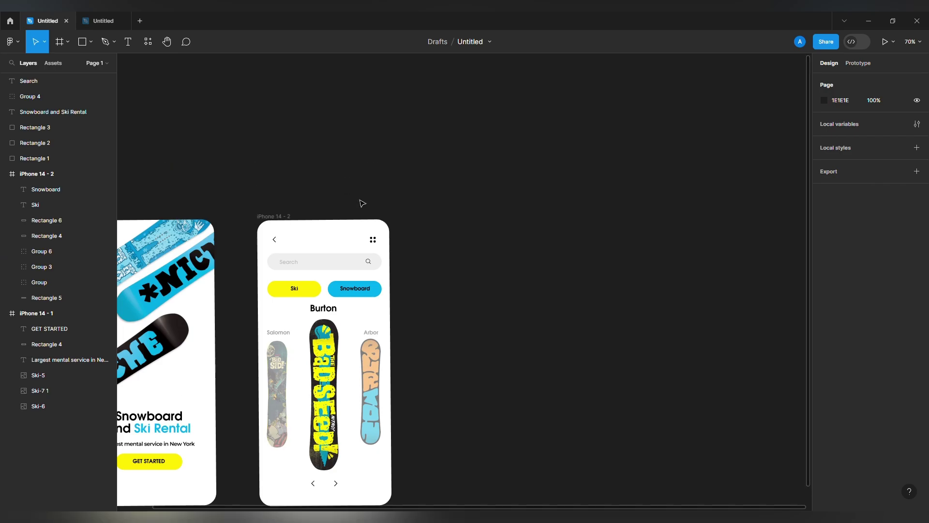
Duplicate the browsing screen's iPhone 14 frame beside it as a third screen
scroll(356, 197, down, 1)
scroll(356, 197, right, 1)
scroll(316, 203, up, 3)
drag(181, 184, 508, 191)
scroll(429, 201, down, 6)
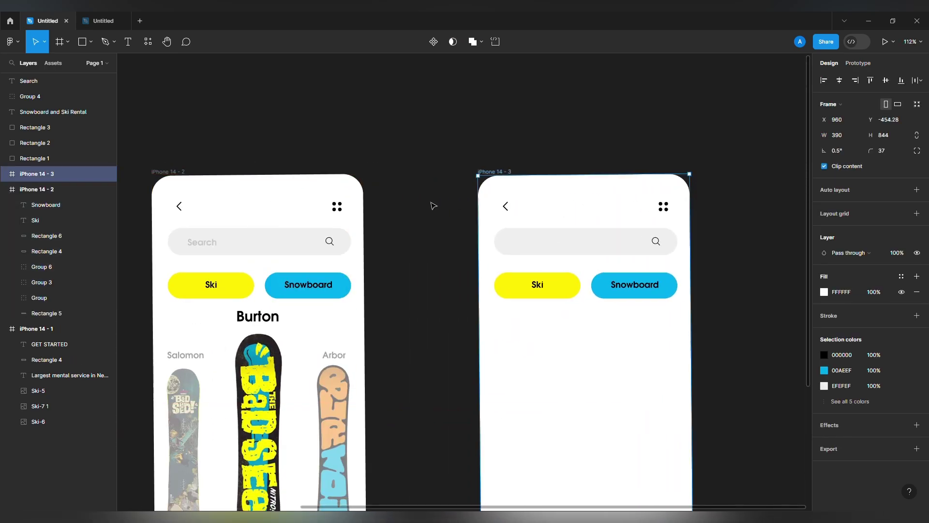
drag(569, 385, 443, 179)
key(Delete)
key(ctrl+z)
Delete the Snowboard and Ski buttons with their labels from the third screen
drag(521, 248, 527, 251)
scroll(499, 229, up, 3)
scroll(500, 384, up, 5)
click(495, 369)
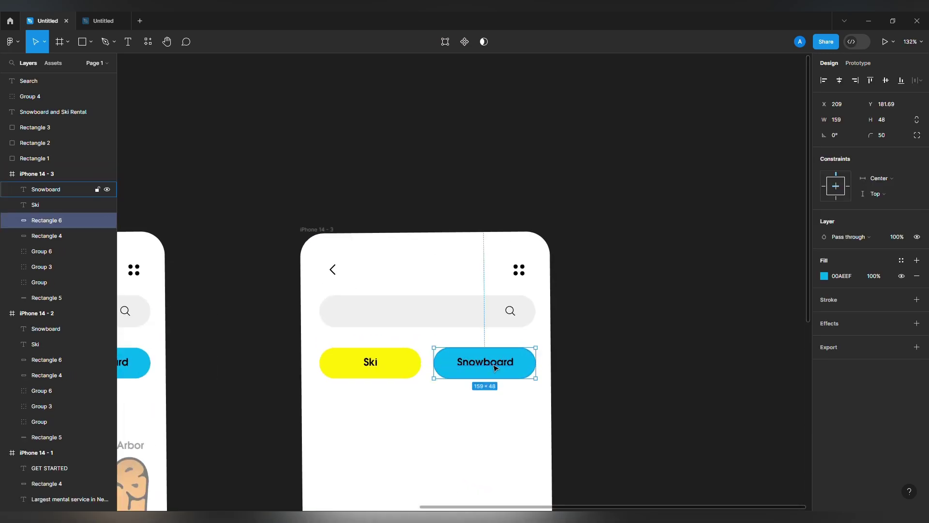
shift+click(494, 367)
key(Delete)
click(373, 368)
key(Delete)
click(372, 364)
key(Delete)
Delete the search bar and the header icons from the third screen to leave the frame blank
click(476, 321)
key(Delete)
drag(502, 320, 522, 274)
key(Delete)
scroll(384, 278, down, 8)
click(449, 307)
key(Delete)
scroll(456, 313, up, 4)
scroll(450, 327, down, 6)
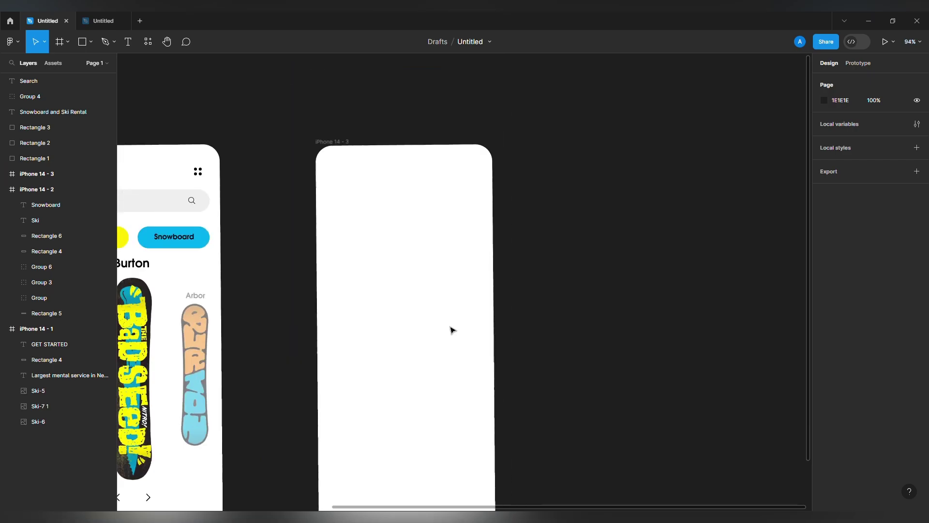
Copy the Bad Seed snowboard onto the third screen, enlarge it to nearly the frame's height, and place it along the right side
click(259, 331)
click(249, 330)
click(425, 346)
click(509, 334)
key(ctrl+v)
drag(253, 321, 427, 300)
click(498, 342)
scroll(464, 321, up, 1)
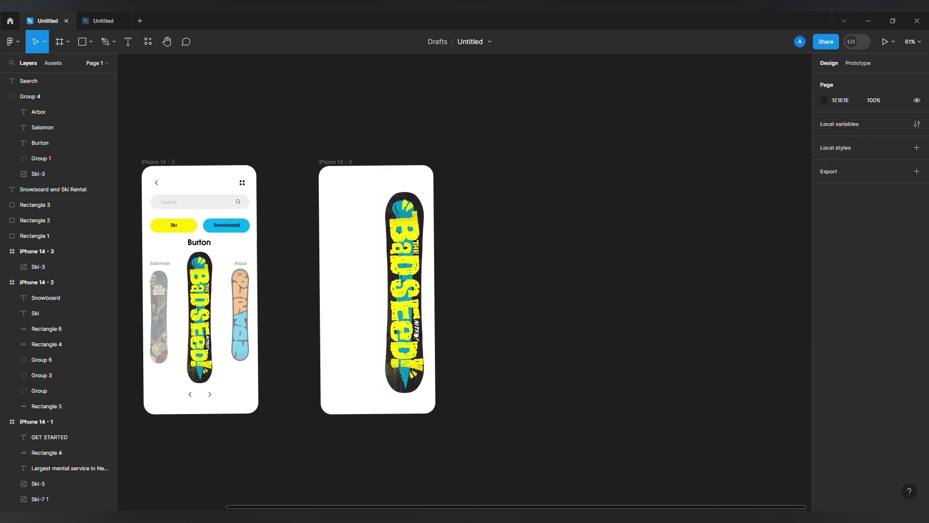
scroll(429, 312, up, 3)
click(109, 20)
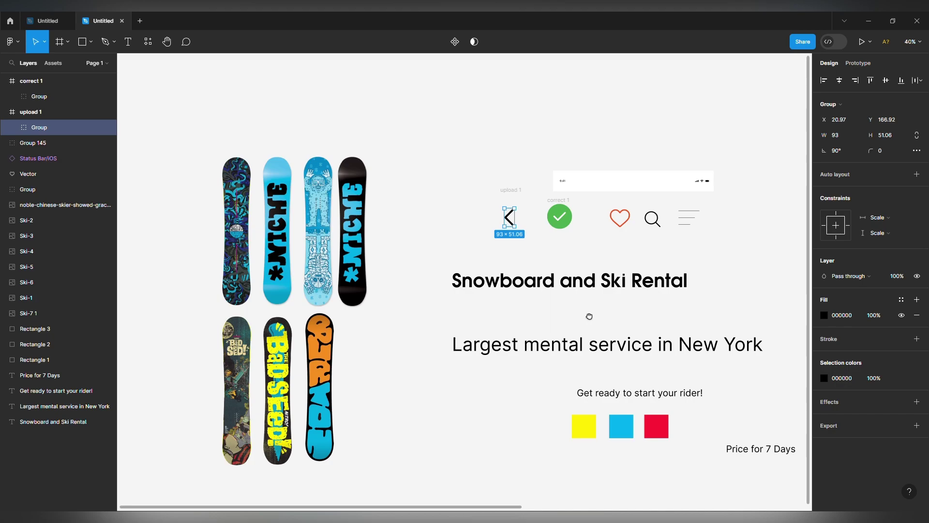
drag(589, 315, 455, 272)
scroll(510, 360, down, 1)
scroll(510, 360, right, 1)
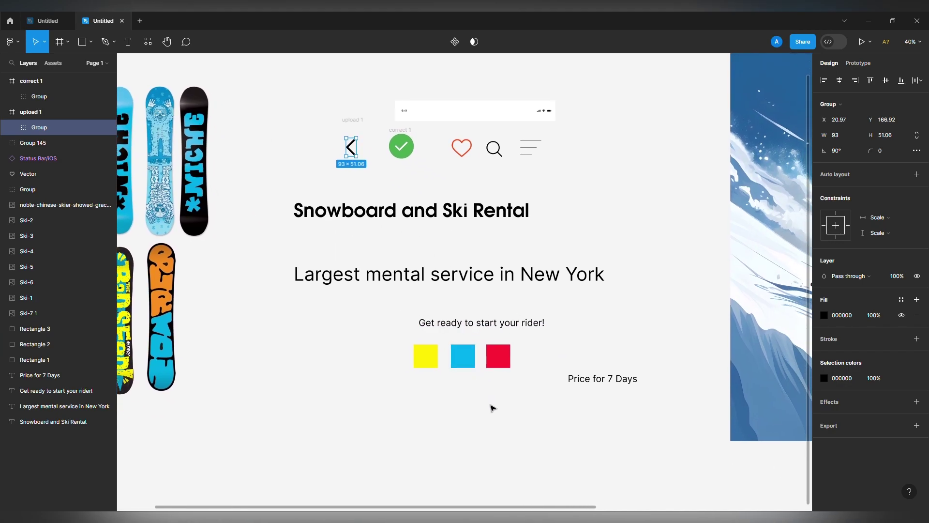
click(463, 388)
click(609, 389)
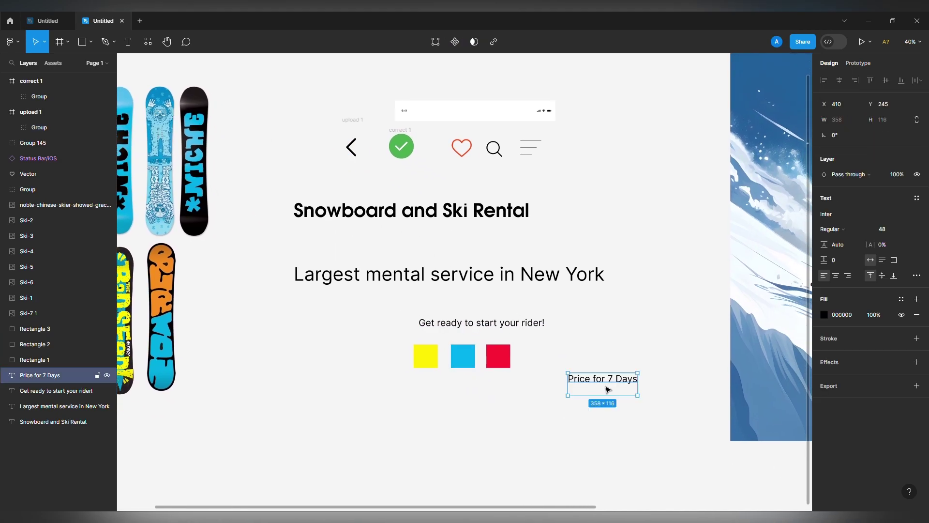
key(ctrl+c)
key(ctrl+shift+Tab)
key(ctrl+v)
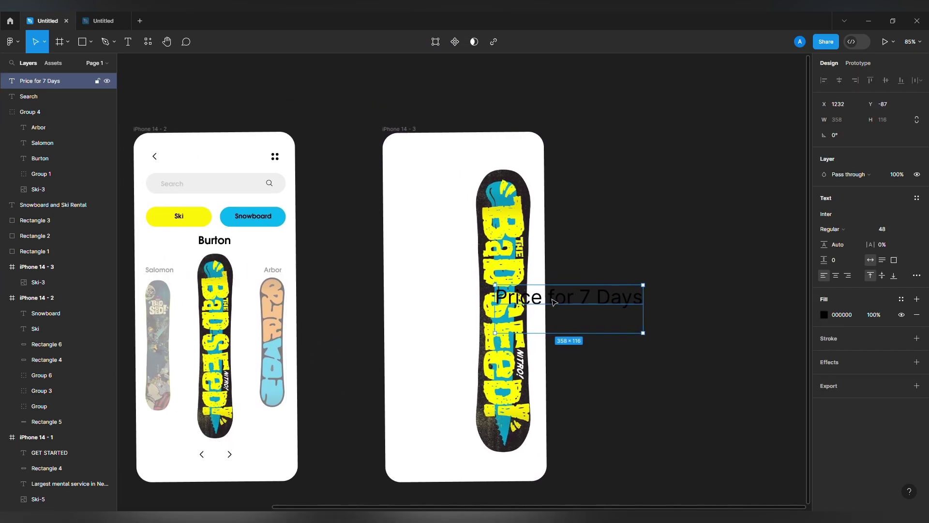
drag(552, 302, 438, 309)
key(Delete)
Copy the Burton label beside the large snowboard and change it to "Price for 7 days" on two left-aligned lines
double_click(217, 244)
key(ctrl+c)
click(331, 266)
key(ctrl+v)
drag(226, 248, 431, 222)
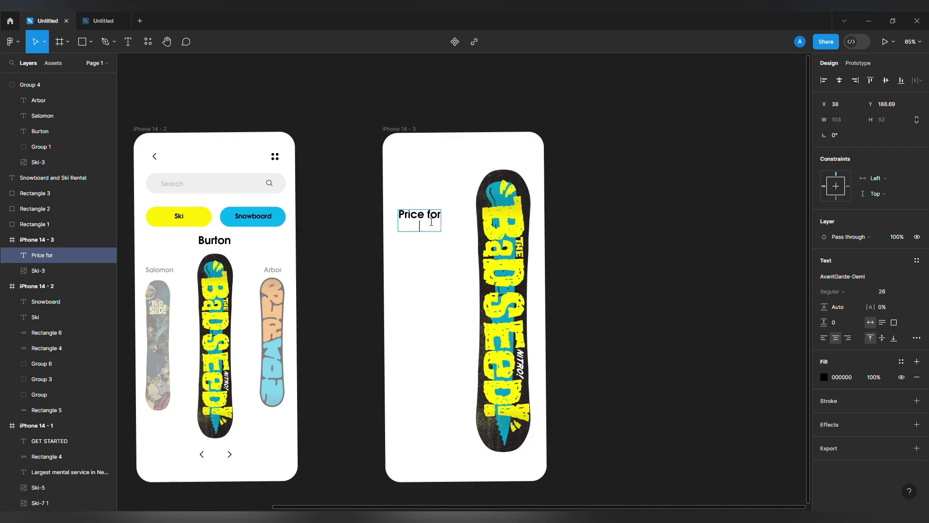
drag(426, 234, 373, 186)
click(825, 336)
click(454, 241)
click(385, 209)
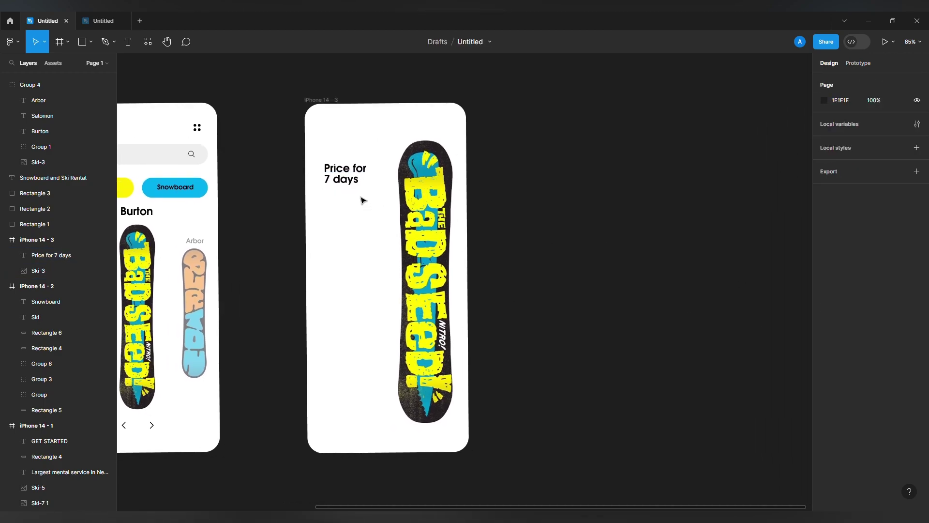
Move the "Price for 7 days" text down to X 47, Y 230.69 on the third screen
scroll(390, 251, up, 3)
scroll(348, 254, right, 1)
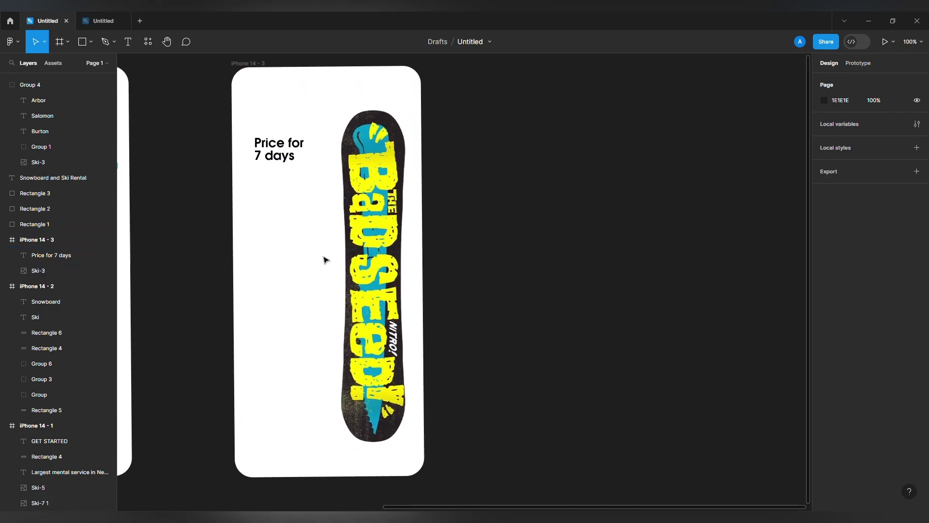
scroll(324, 256, up, 1)
drag(283, 171, 284, 213)
scroll(289, 191, down, 4)
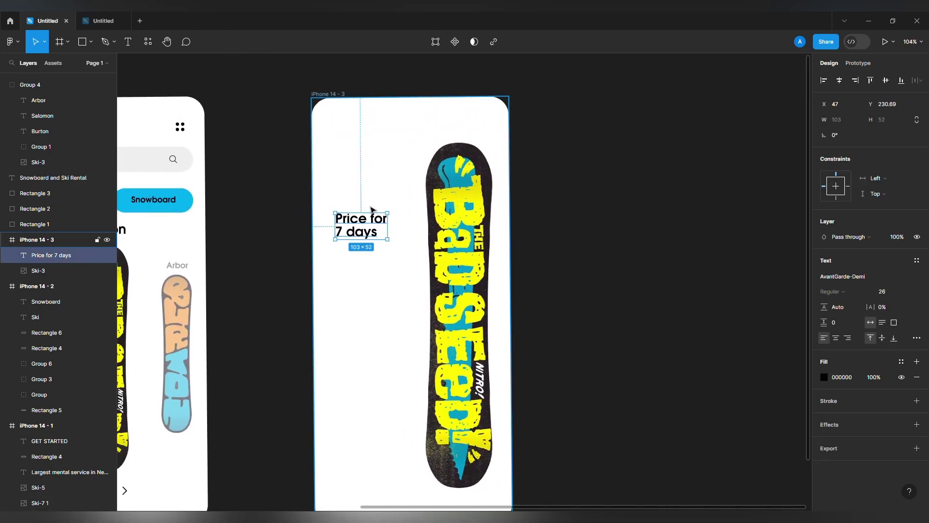
Copy the Burton label above the price caption and change it to "Badseed Burton" on two left-aligned lines
double_click(229, 254)
click(583, 290)
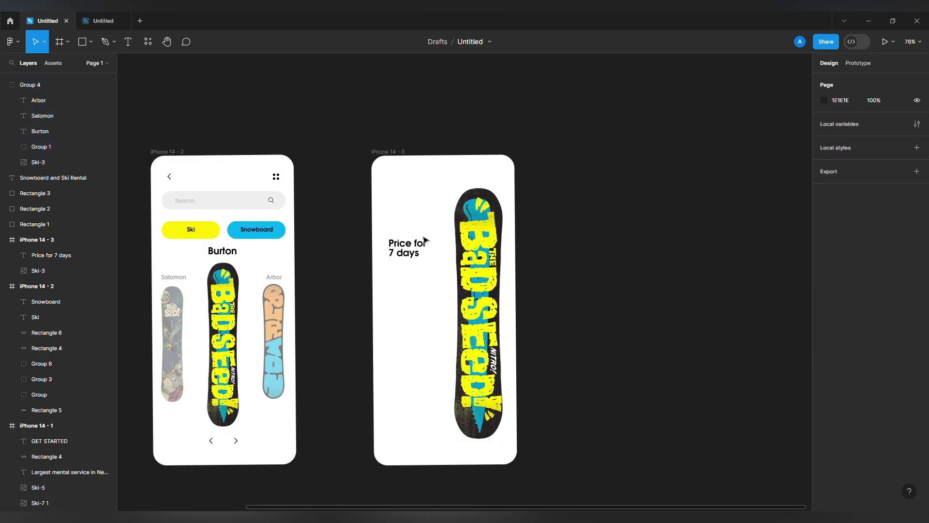
scroll(447, 314, up, 3)
key(ctrl+v)
drag(163, 300, 407, 265)
scroll(407, 265, down, 2)
drag(478, 225, 421, 272)
scroll(362, 217, up, 1)
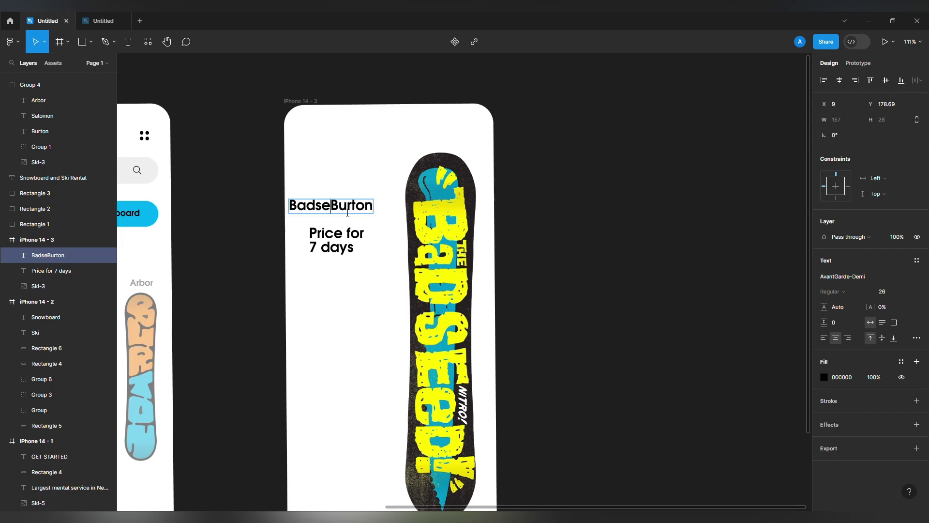
key(Return)
drag(335, 218, 342, 213)
click(823, 338)
click(382, 259)
Put "Price for 7 days" on a single line and set its font size to 20
click(346, 253)
double_click(313, 251)
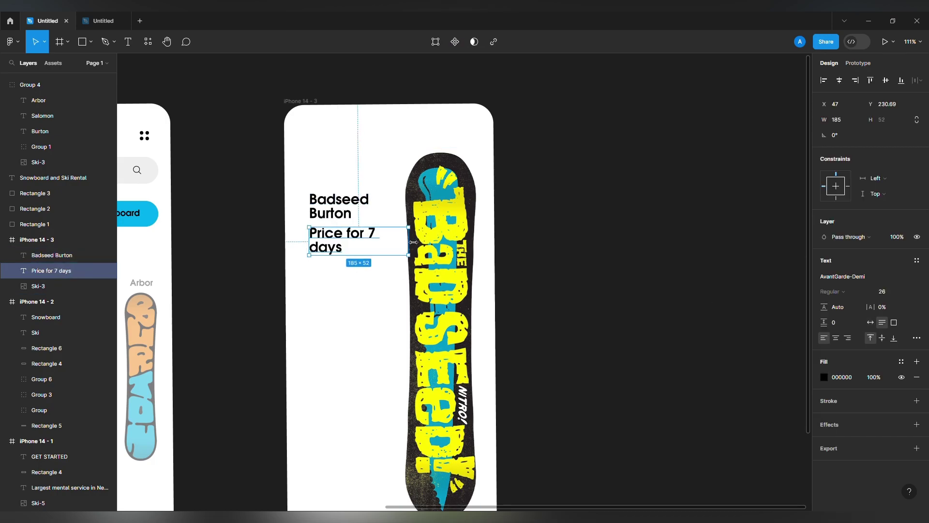
click(889, 292)
key(Down)
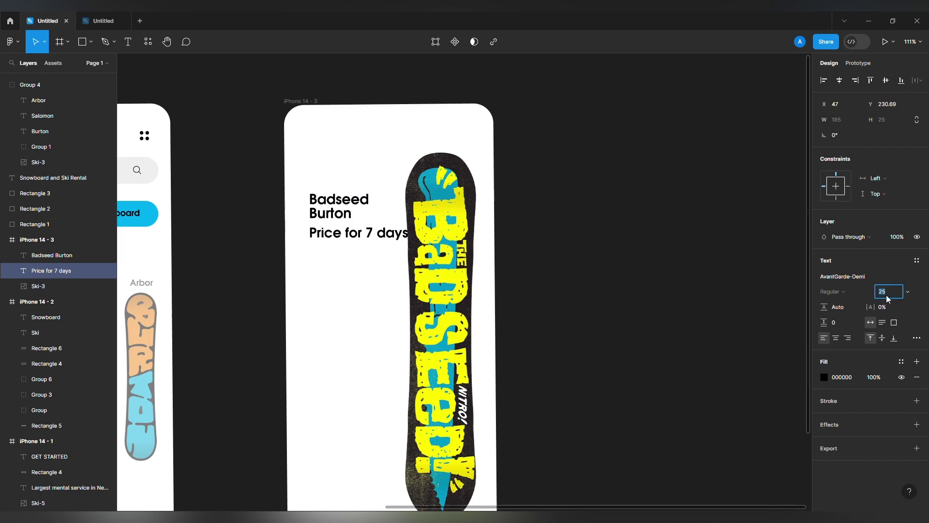
click(358, 288)
scroll(353, 261, down, 1)
click(342, 222)
click(325, 241)
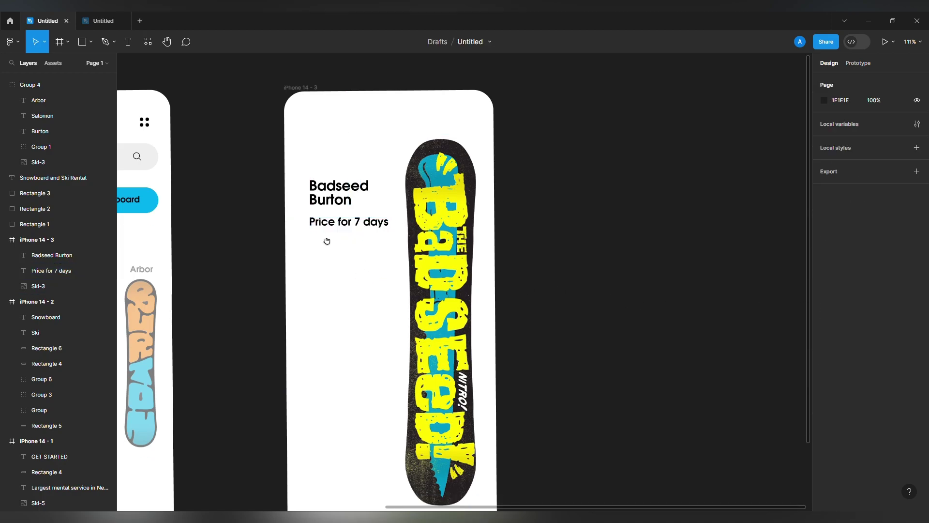
Copy the back arrow and the four-dot menu icon from the second screen to the third screen's header
drag(325, 240, 377, 266)
scroll(394, 270, down, 3)
click(244, 177)
click(420, 195)
drag(242, 175, 486, 180)
scroll(490, 181, right, 2)
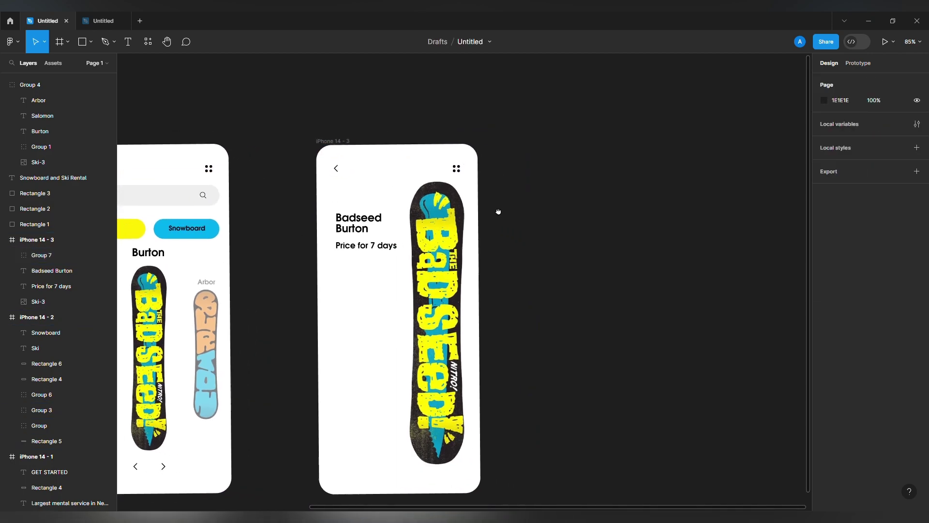
Resize the large snowboard image to 149 × 682 px at X 219, Y 91.69
click(443, 206)
drag(408, 310, 409, 310)
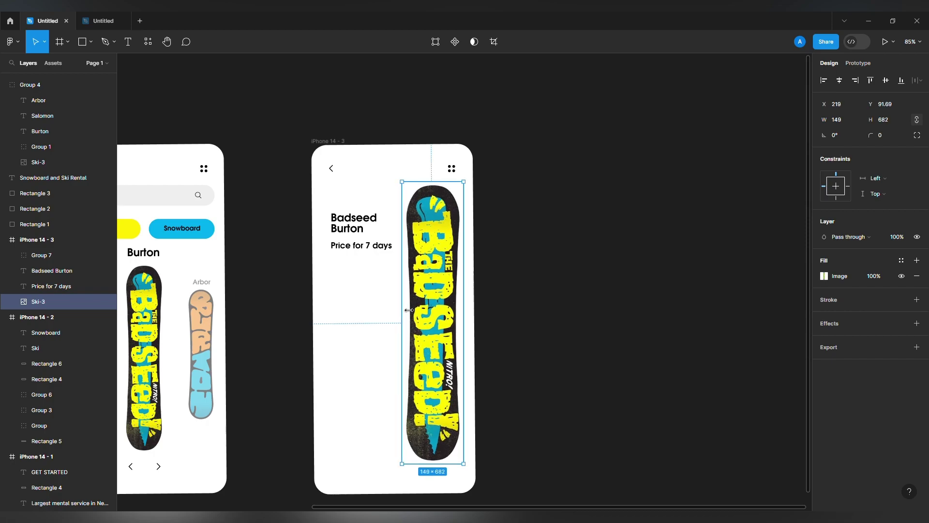
click(502, 305)
Change the "Price for 7 days" fill to the Arbor label's gray, A3A3A3
scroll(502, 305, down, 1)
drag(358, 232, 446, 241)
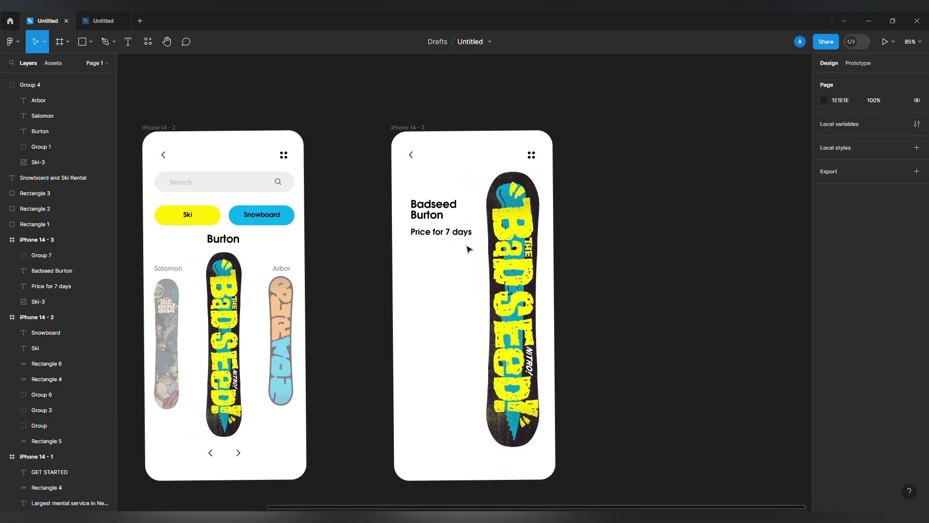
scroll(468, 249, up, 3)
click(448, 226)
scroll(511, 292, down, 3)
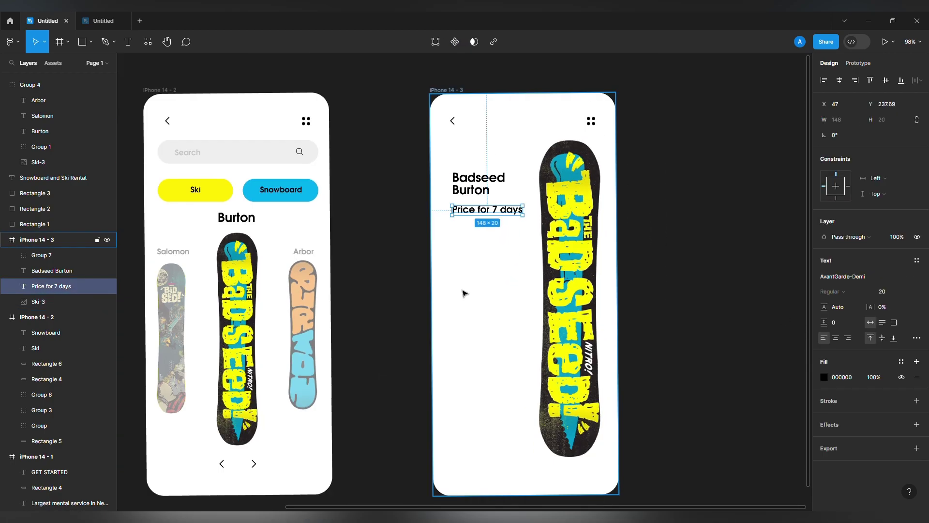
click(303, 252)
click(303, 251)
click(533, 257)
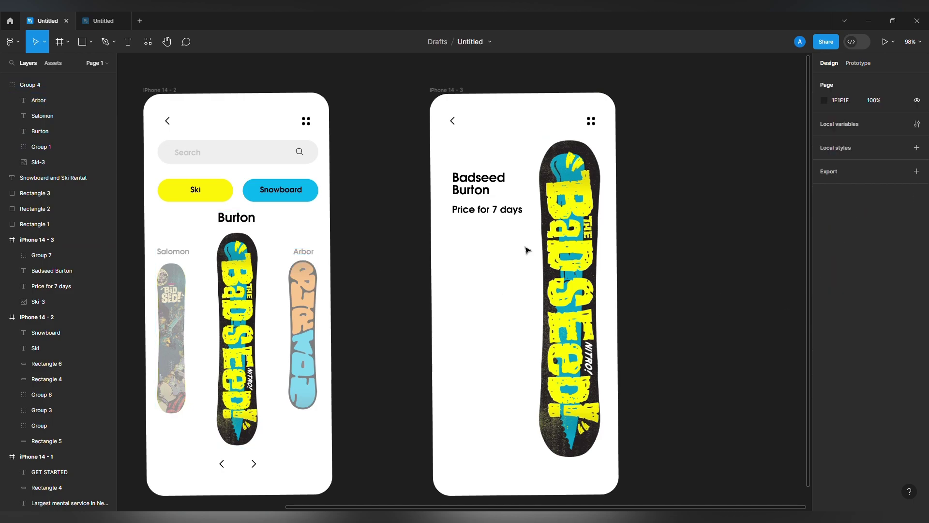
click(512, 213)
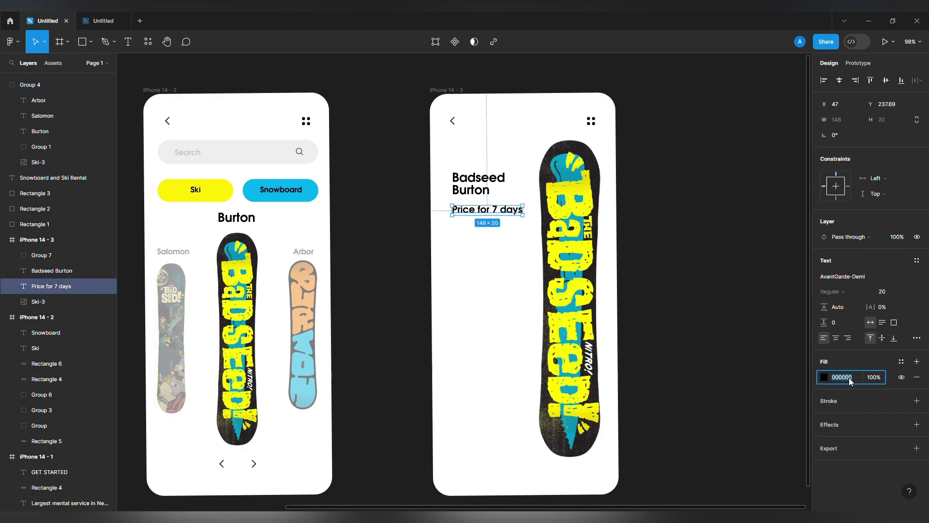
key(Return)
click(482, 237)
Duplicate the "Price for 7 days" text straight below at Y 288.69 and change the copy to "$ 140.00"
scroll(487, 231, up, 2)
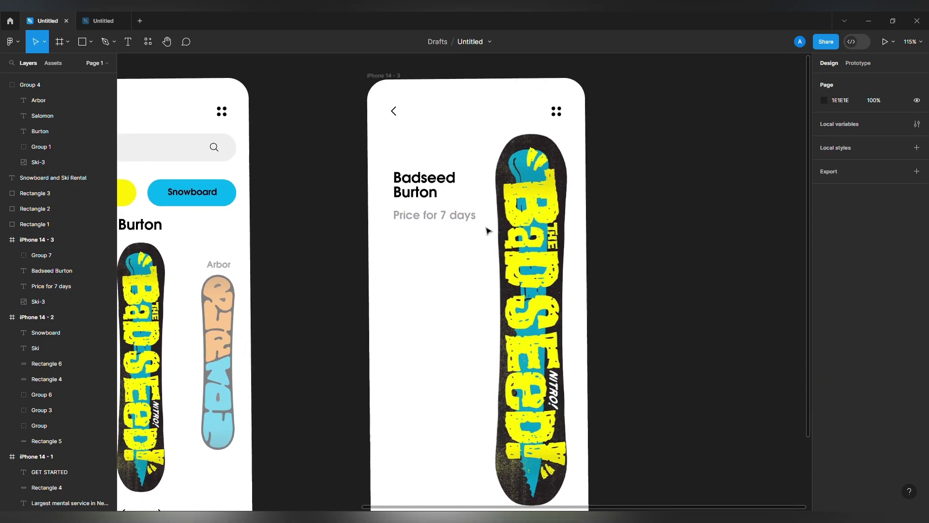
scroll(487, 230, up, 3)
drag(452, 211, 408, 213)
drag(408, 213, 406, 260)
double_click(404, 259)
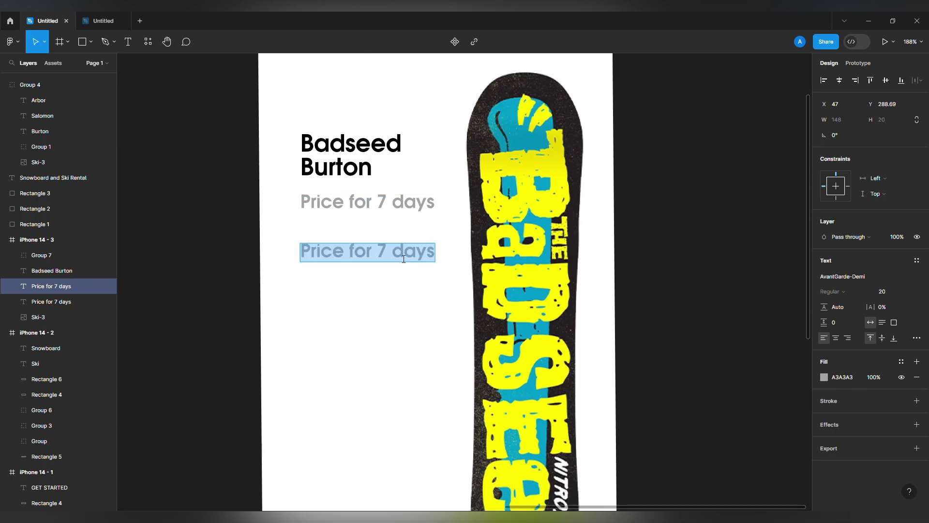
text($ 140.00)
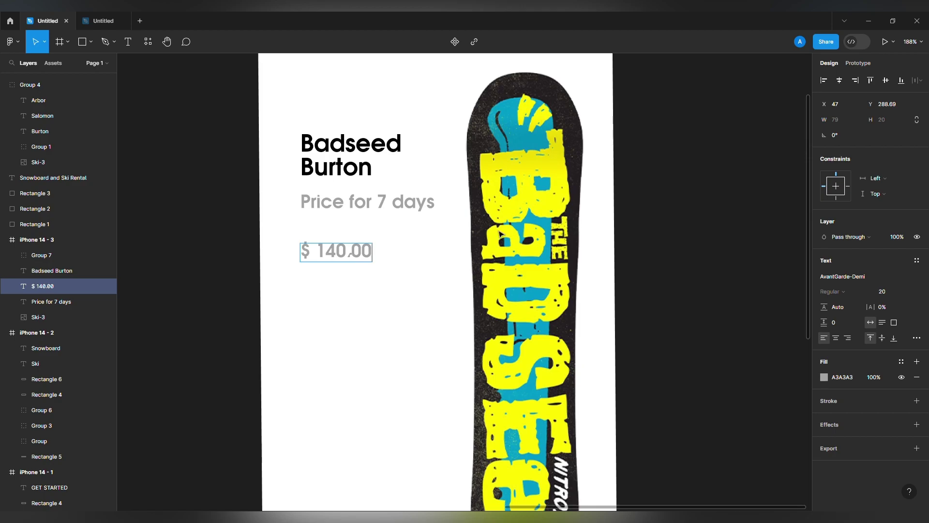
Set the font of the $ 140.00 price to Montserrat
click(840, 275)
click(840, 275)
click(833, 275)
text(montserrat)
click(732, 297)
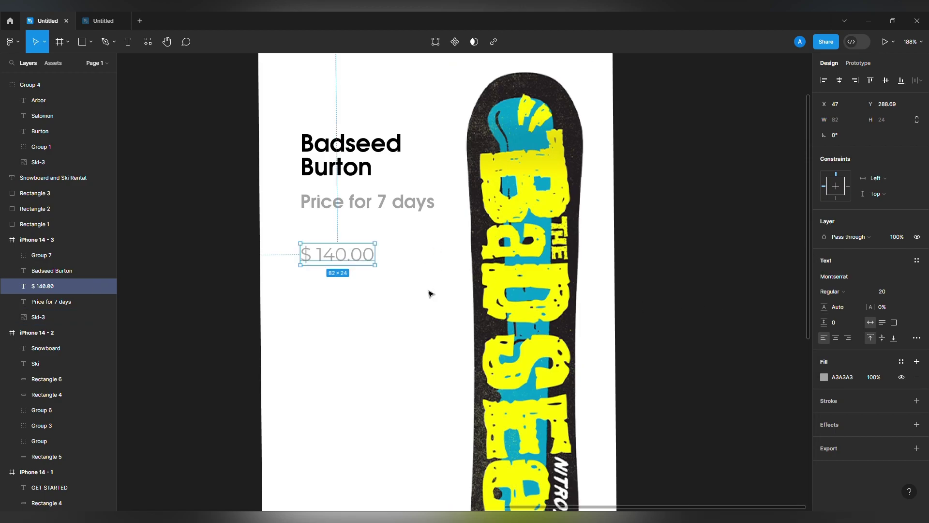
Set the $ 140.00 price to size 25 and Bold weight, and move it up to Y 280.69
double_click(390, 265)
text(25)
key(Return)
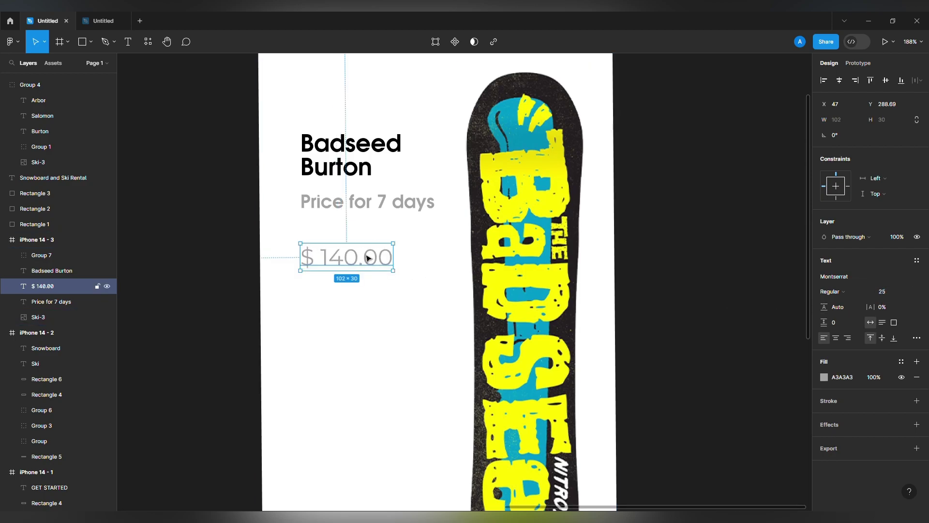
click(367, 251)
click(851, 293)
click(845, 336)
Change the $ 140.00 price's fill to a red sampled from the red swatch below the first screen
scroll(411, 288, down, 5)
scroll(411, 288, down, 4)
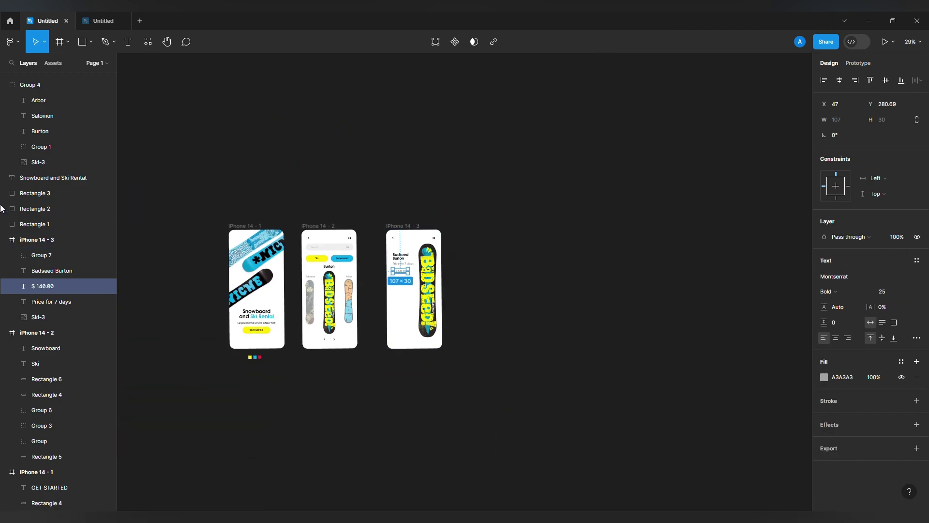
click(825, 379)
key(i)
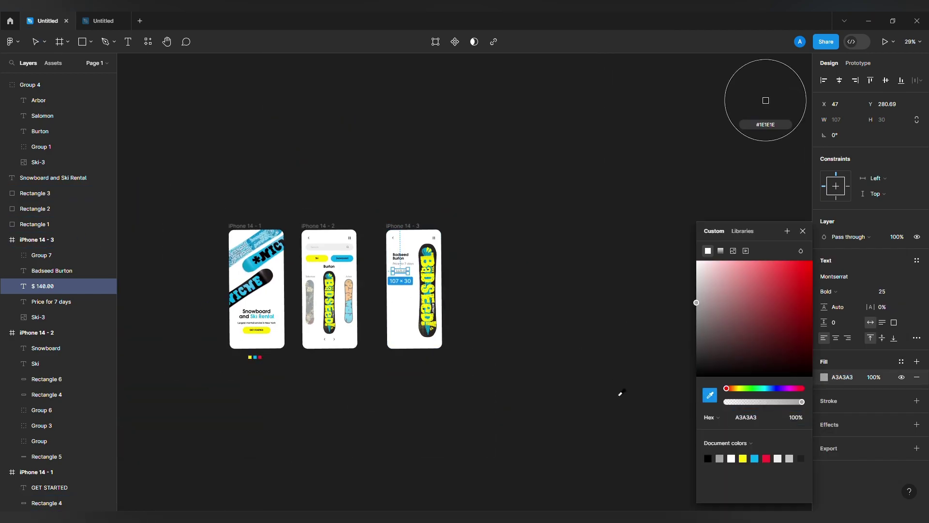
click(260, 356)
click(802, 231)
click(545, 299)
Move the "Price for 7 days" text up to Y 230.69, closer to the Badseed Burton title
scroll(414, 273, up, 9)
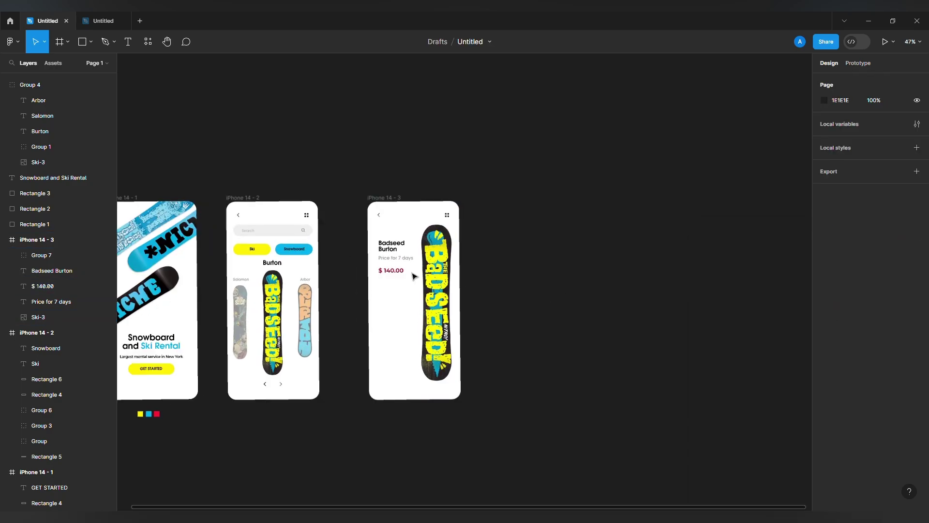
click(377, 291)
drag(395, 240, 396, 238)
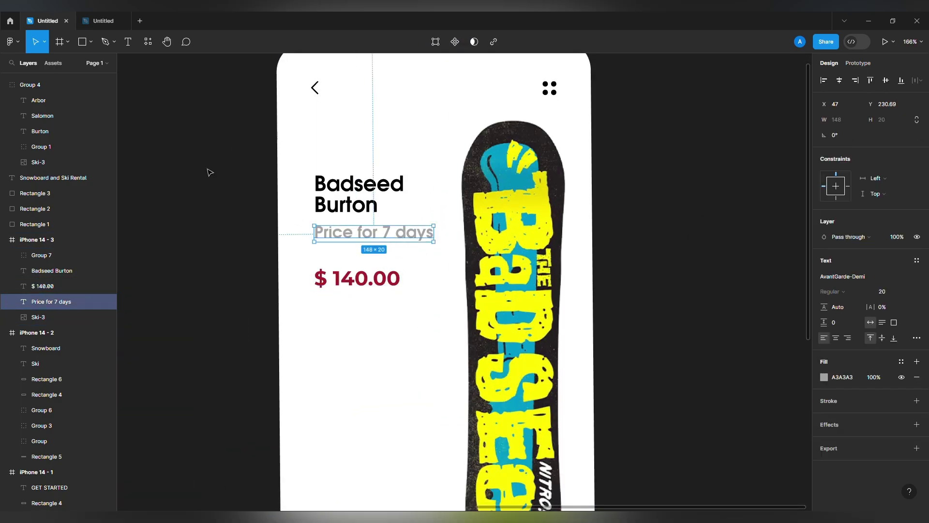
Draw a thin divider rectangle of 156 × 2 px between "Price for 7 days" and the $ 140.00 price
drag(316, 257, 442, 253)
click(184, 142)
scroll(338, 242, down, 5)
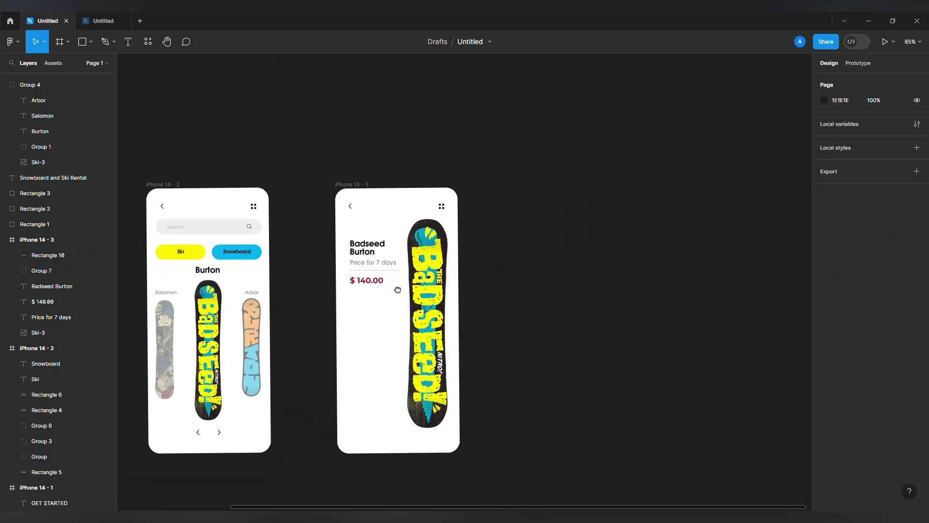
scroll(383, 268, up, 6)
click(390, 280)
shift+click(346, 233)
click(659, 305)
scroll(292, 280, up, 5)
Change the divider's fill to black
click(337, 276)
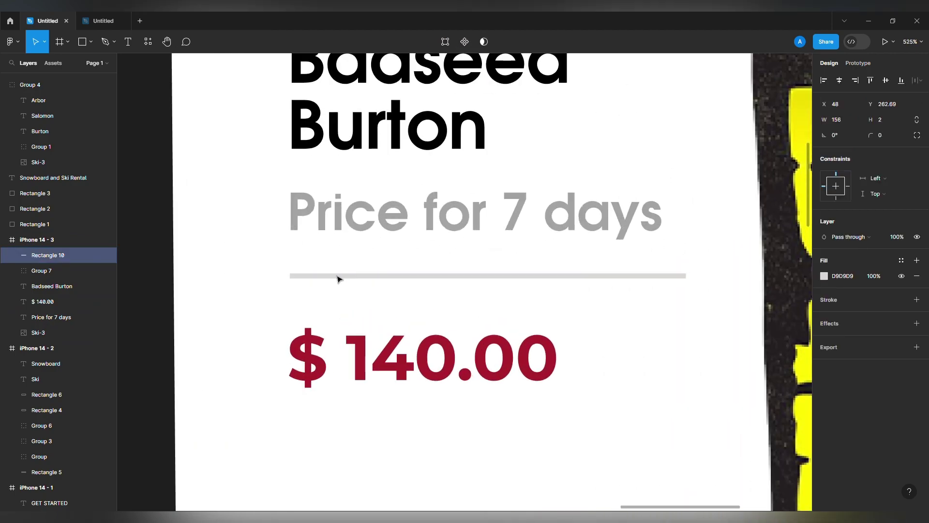
scroll(489, 283, up, 5)
click(825, 277)
drag(725, 327, 658, 386)
click(653, 382)
Set the $ 140.00 price's line height to 119.9% and letter spacing to -5.5%, and move it up to Y 275.69
scroll(568, 322, down, 7)
click(559, 352)
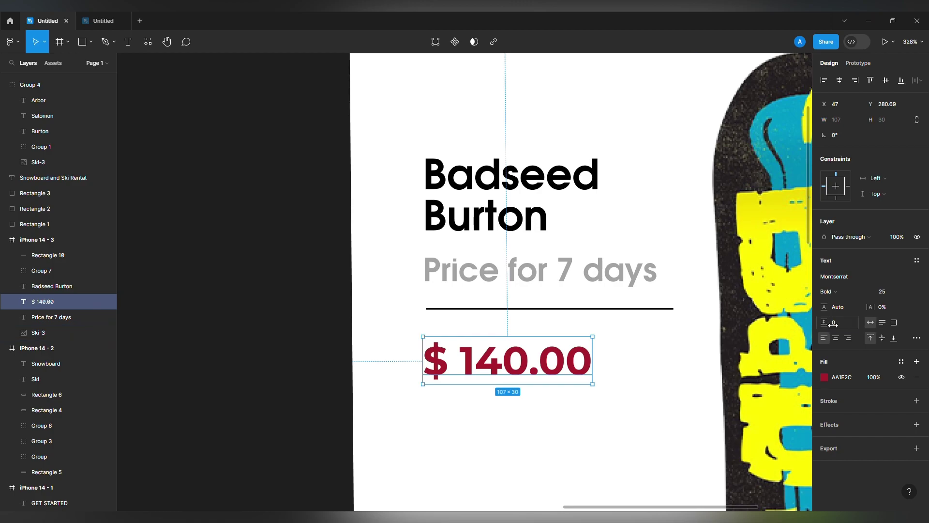
drag(826, 307, 858, 307)
click(687, 357)
drag(539, 365, 540, 357)
drag(869, 308, 870, 307)
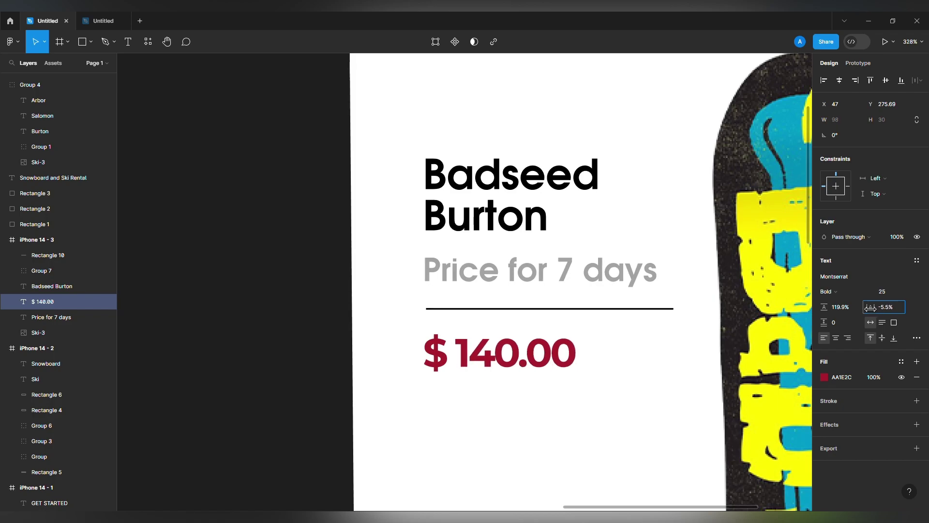
Retype the "Price for 7 days" text in capitals as "PRICE FOR 7 DAYS"
scroll(548, 333, down, 3)
click(568, 301)
scroll(585, 296, right, 5)
double_click(460, 292)
text(PRICE FOR 7 DAYS)
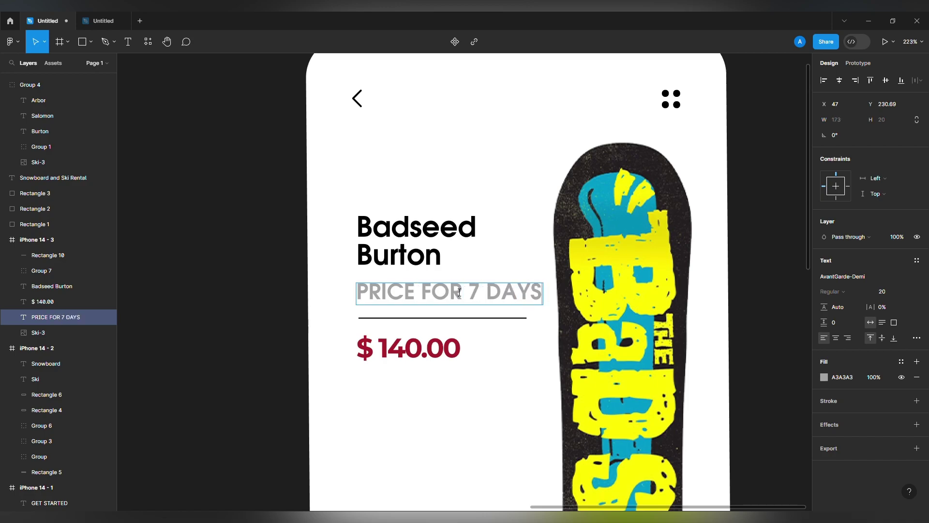
key(Escape)
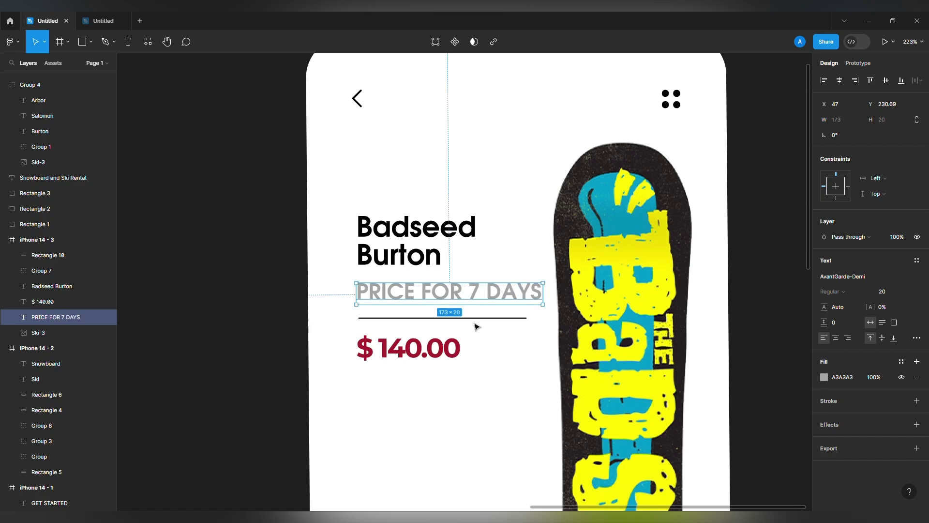
Set the PRICE FOR 7 DAYS text's letter spacing to 11% and its font size to 10
drag(879, 309, 890, 308)
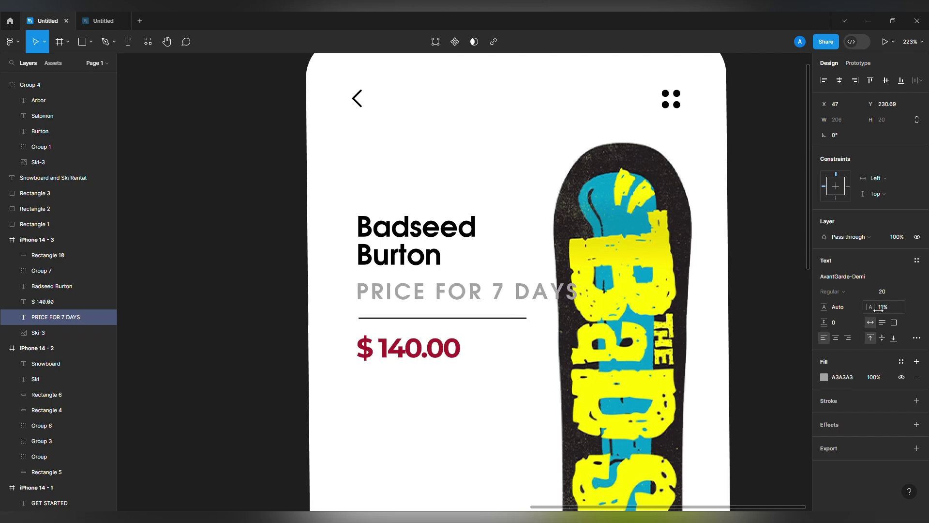
click(881, 294)
text(10)
key(Return)
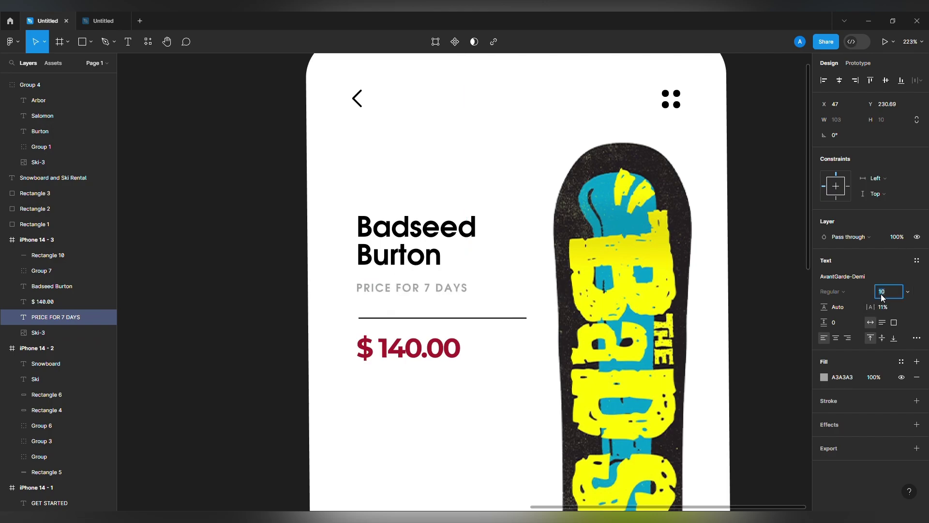
Delete the black divider and tighten PRICE FOR 7 DAYS and the $ 140.00 price beneath the Badseed Burton title
drag(429, 325, 432, 304)
key(Delete)
drag(430, 357, 428, 326)
click(481, 364)
drag(468, 357, 411, 319)
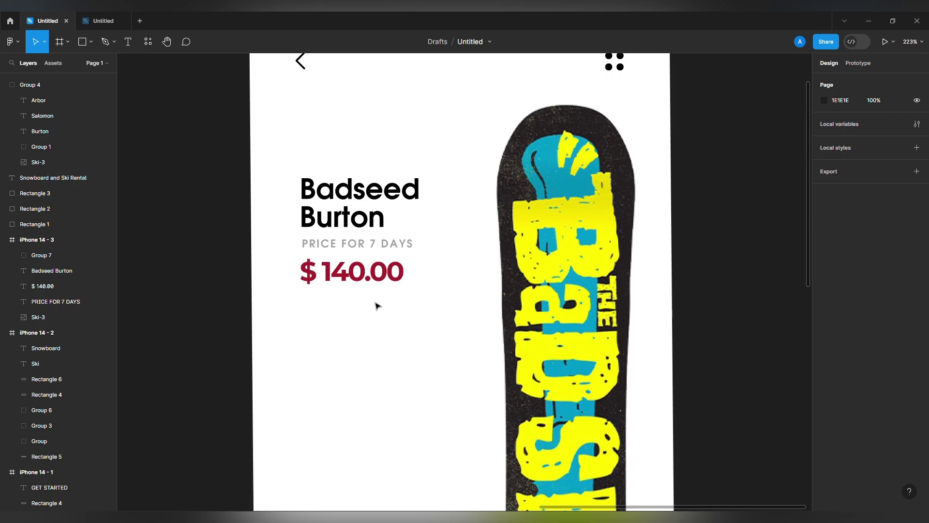
Duplicate the PRICE FOR 7 DAYS text below the price at Y 303.69 and change the copy to "Model: Alps"
scroll(372, 304, down, 2)
scroll(357, 271, down, 1)
scroll(353, 251, down, 1)
click(369, 196)
click(372, 253)
drag(391, 195, 391, 274)
double_click(392, 274)
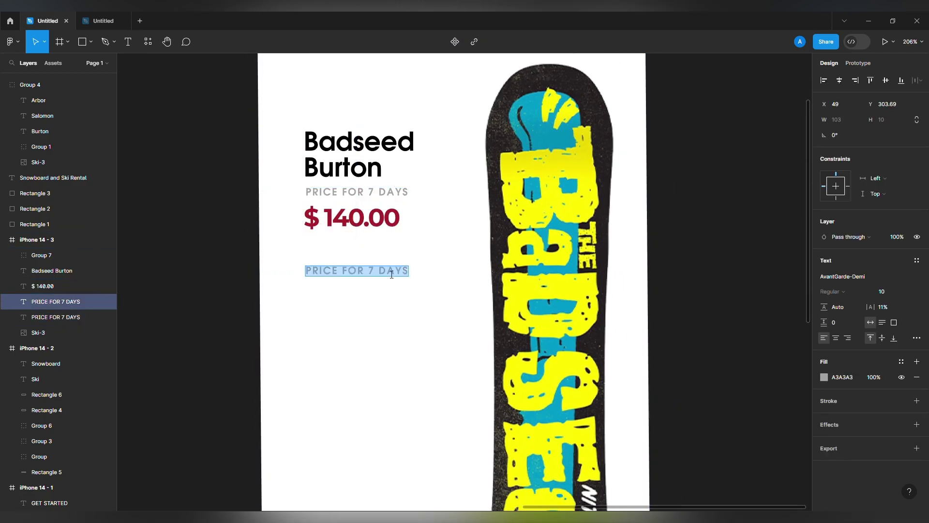
text(Model: Alps)
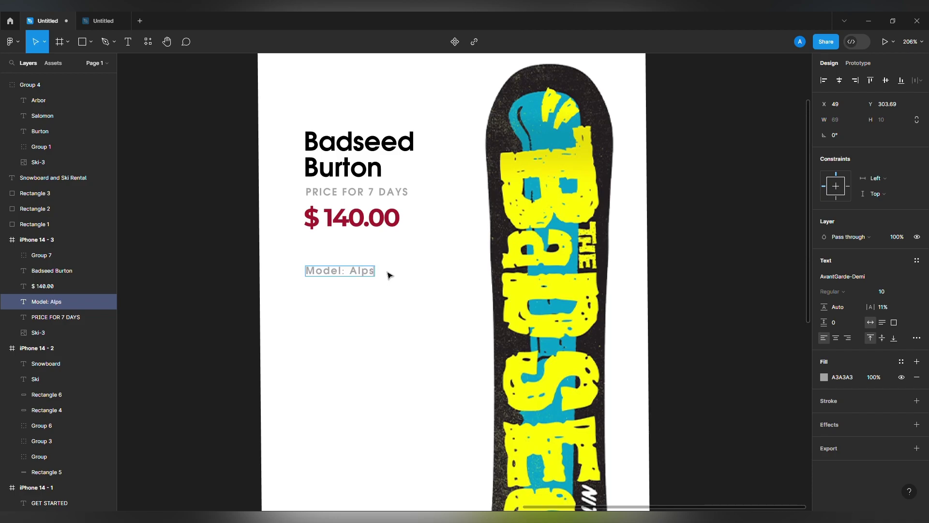
key(Escape)
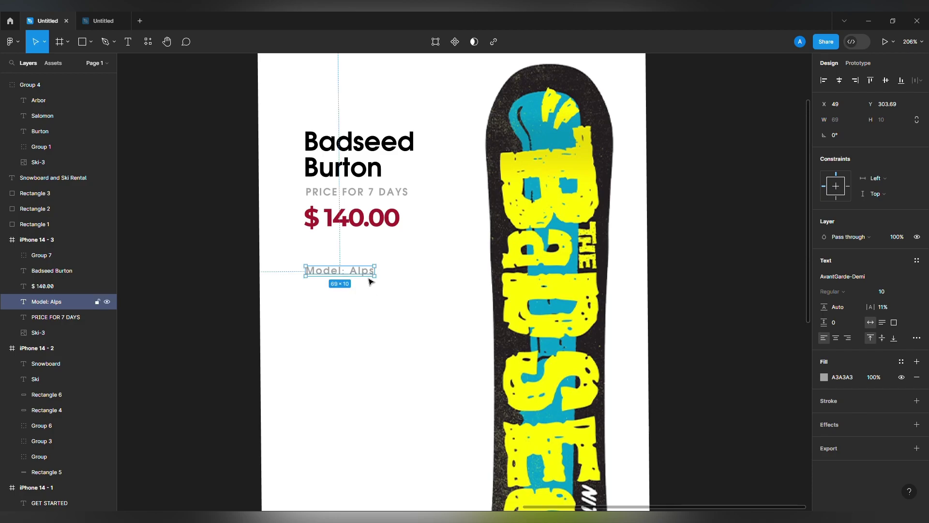
Add the lines "Collection: 2022 - 2023" and "Height: 145cm" under "Model: Alps" in the same text
double_click(366, 276)
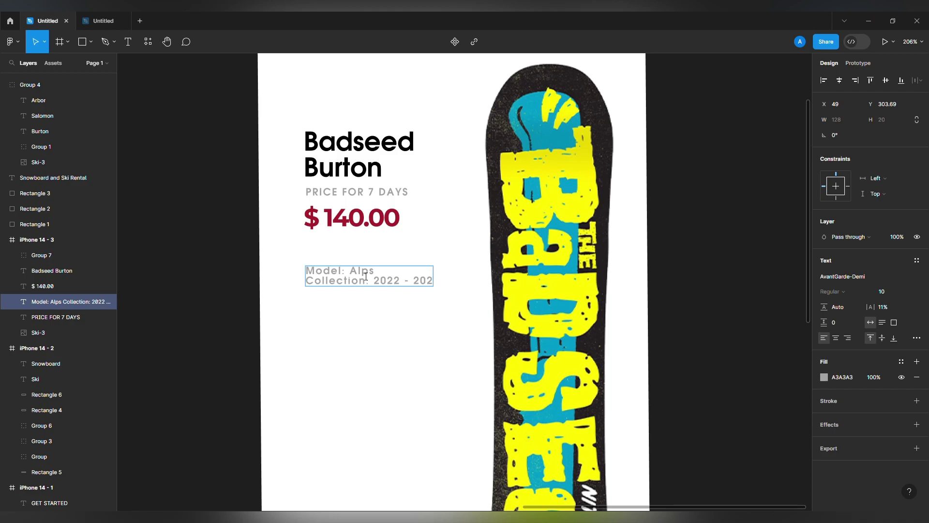
key(Return)
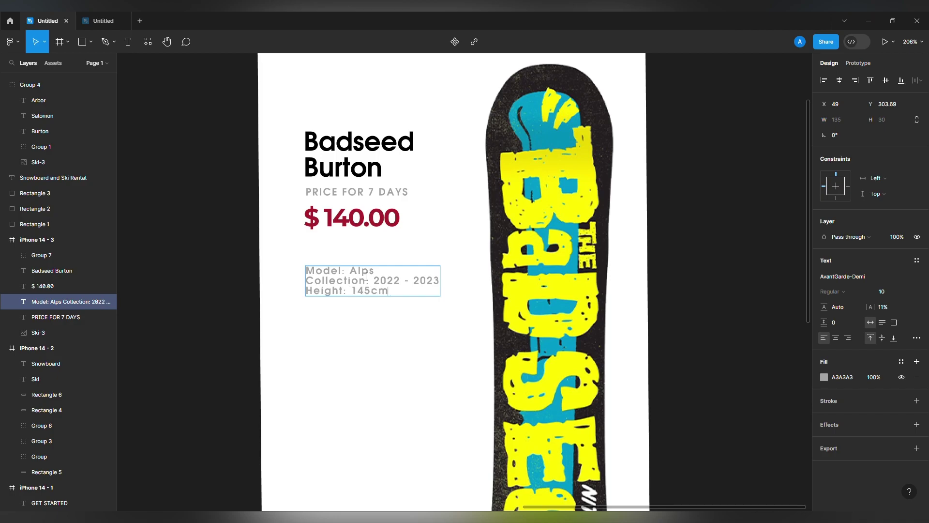
key(Escape)
Move the model details up to Y 292.69 and set line height 96.3%, letter spacing 7% and paragraph spacing 9
drag(354, 284, 355, 272)
drag(826, 311, 845, 321)
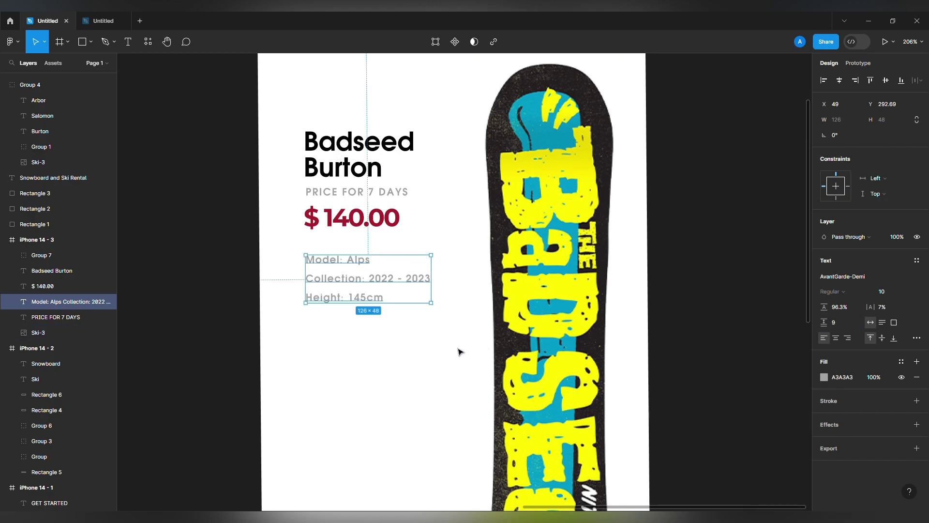
click(413, 325)
Set the model details text's font size to 12 and its letter spacing to 1.5%
scroll(414, 326, down, 5)
drag(408, 332, 378, 288)
click(372, 269)
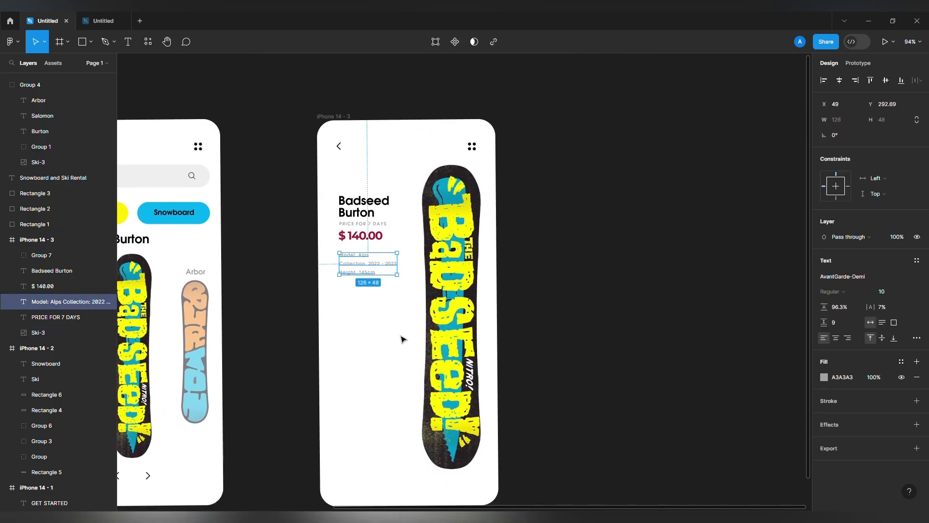
scroll(407, 329, up, 2)
scroll(387, 328, up, 2)
key(Up)
key(Up)
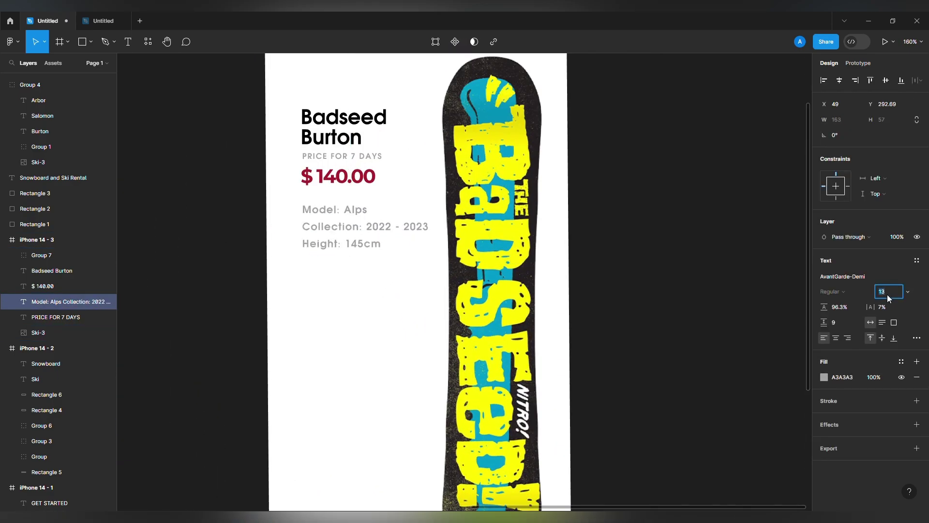
drag(870, 306, 866, 307)
click(413, 279)
scroll(414, 278, down, 5)
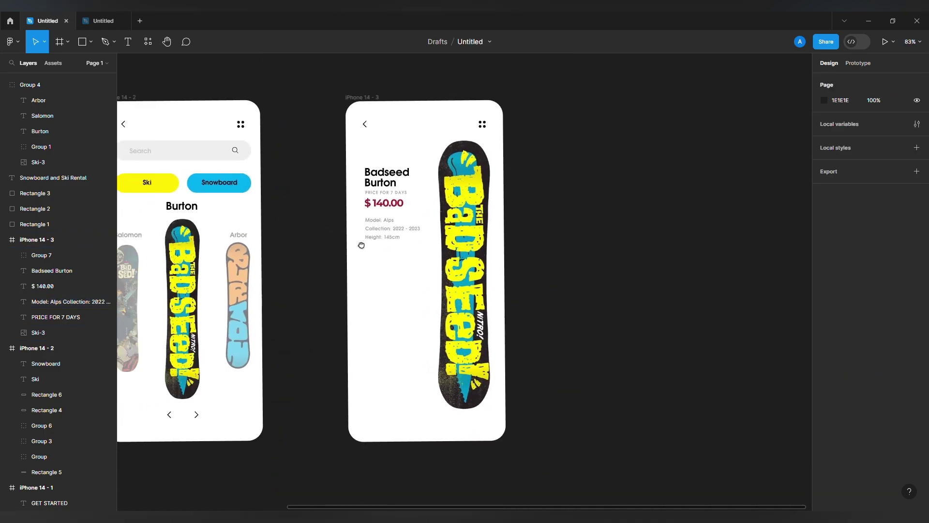
Copy the green check mark icon from the other Untitled file, place it below the model details and shrink it slightly
click(105, 21)
key(ctrl+c)
click(48, 21)
key(ctrl+v)
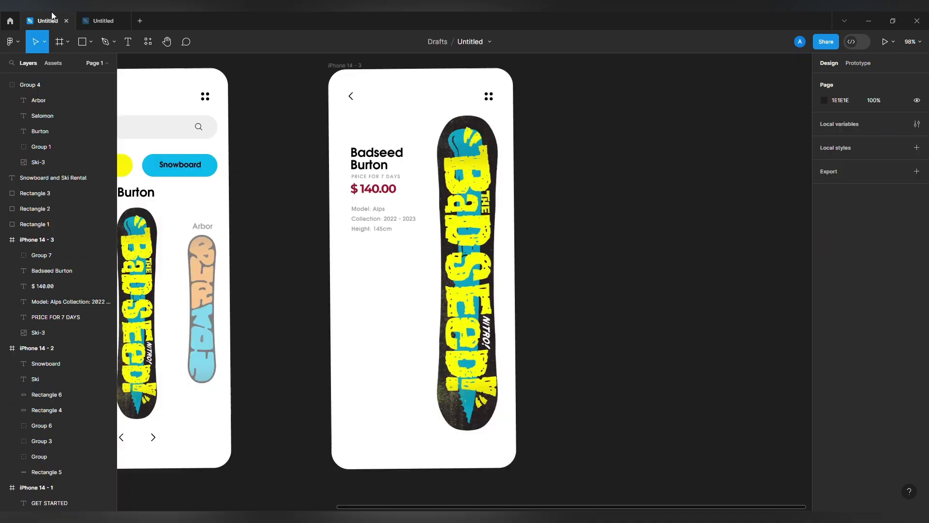
drag(466, 275, 366, 264)
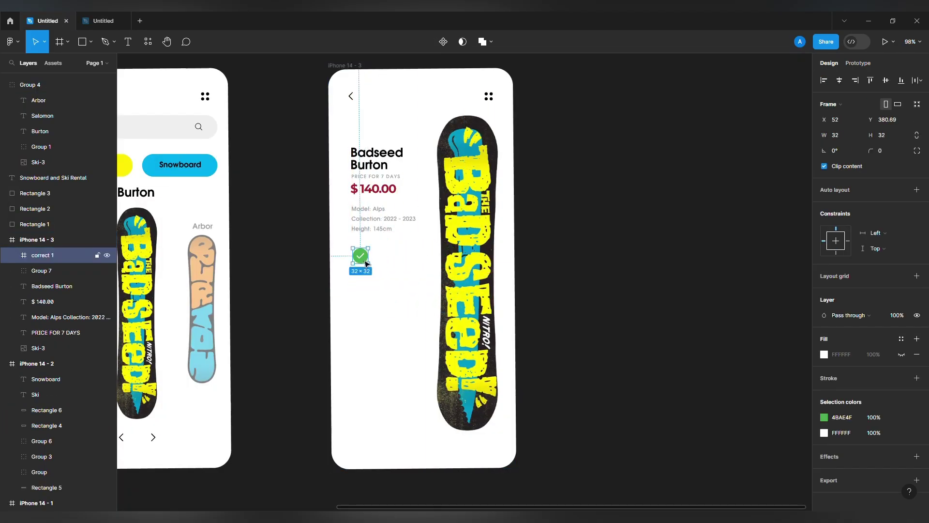
scroll(393, 275, up, 5)
click(367, 257)
Duplicate the model details text beside the green check mark and change the copy to "Availability"
alt+drag(321, 187, 359, 305)
triple_click(360, 308)
key(ctrl+a)
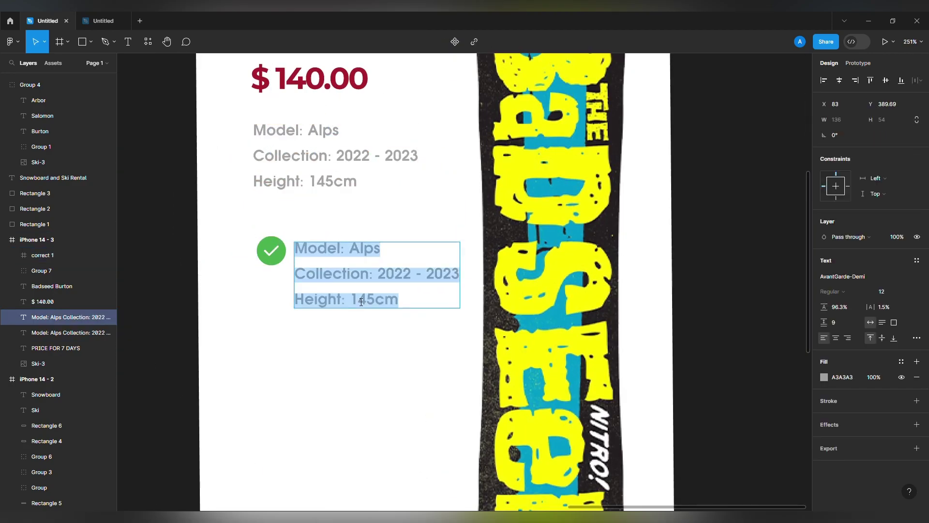
text(Avail)
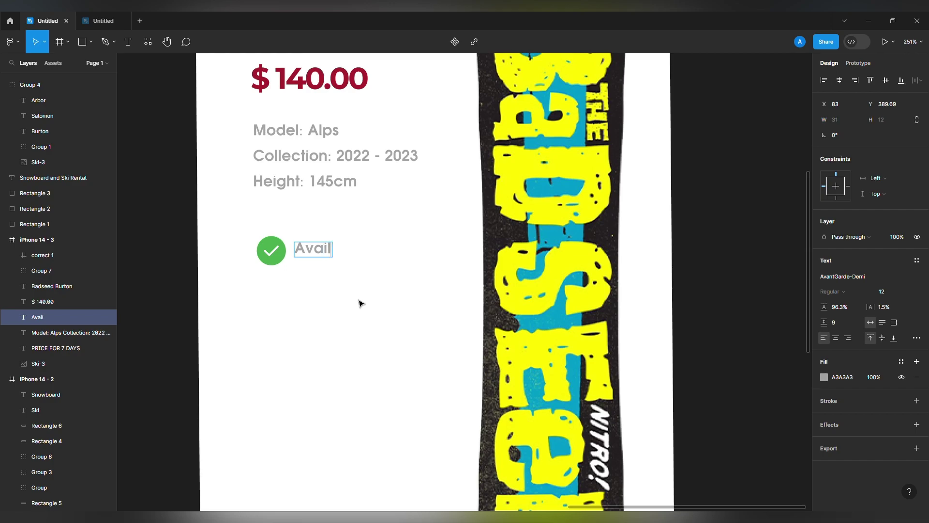
key(Escape)
click(369, 289)
scroll(353, 272, down, 2)
click(351, 257)
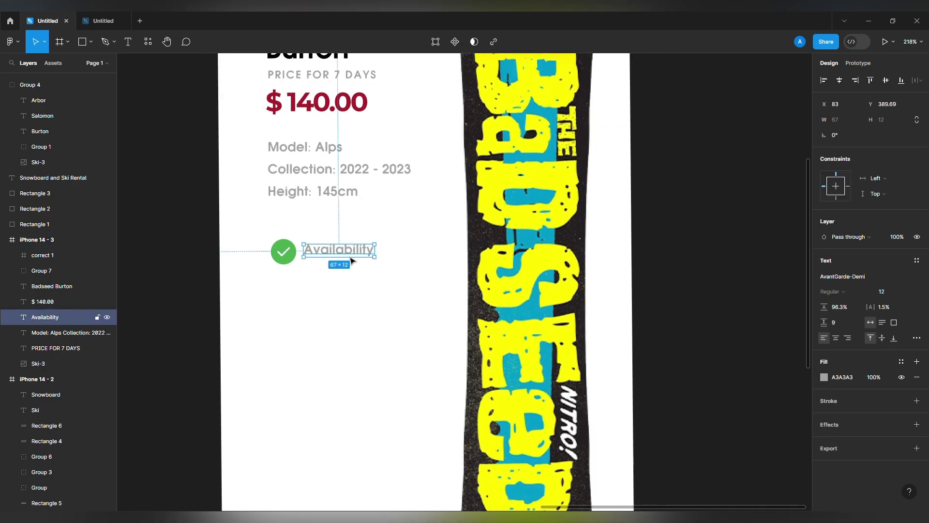
click(351, 261)
Duplicate the Availability text into the lower part of the product screen at Y 629.69 and change it to "Date: 19 Jan"
scroll(350, 272, down, 3)
scroll(353, 275, down, 2)
drag(352, 314, 334, 361)
scroll(324, 305, down, 1)
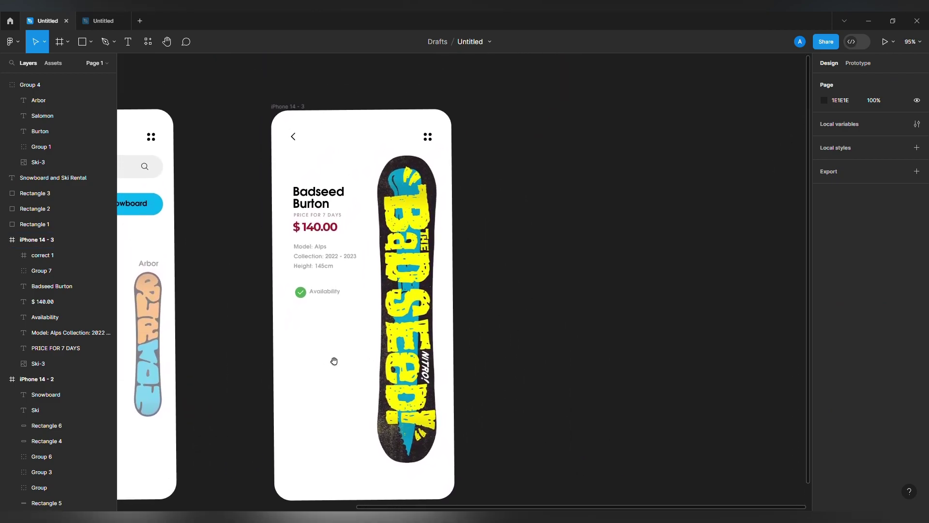
scroll(341, 343, down, 1)
drag(325, 295, 323, 400)
double_click(321, 400)
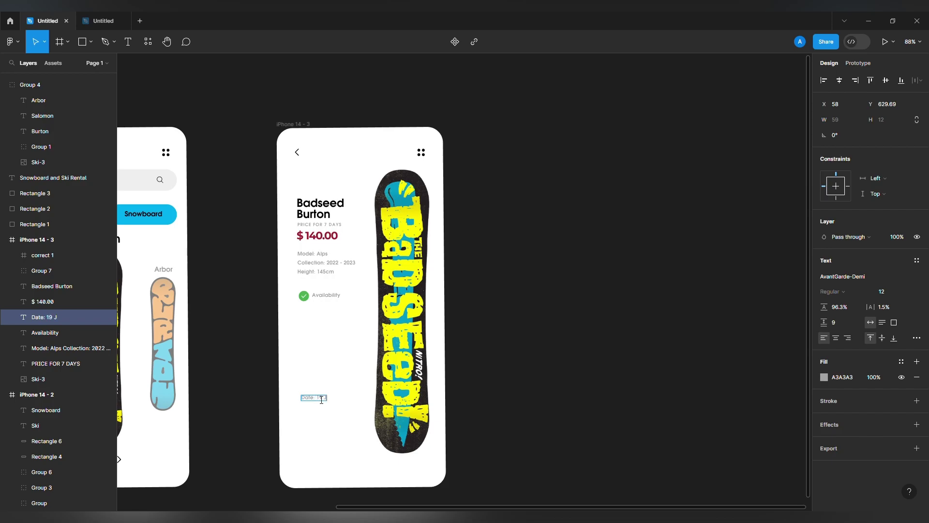
click(355, 404)
drag(357, 402, 344, 383)
Copy the Snowboard button's blue rectangle to below the date text on the product screen and narrow it to 119 × 48
click(153, 194)
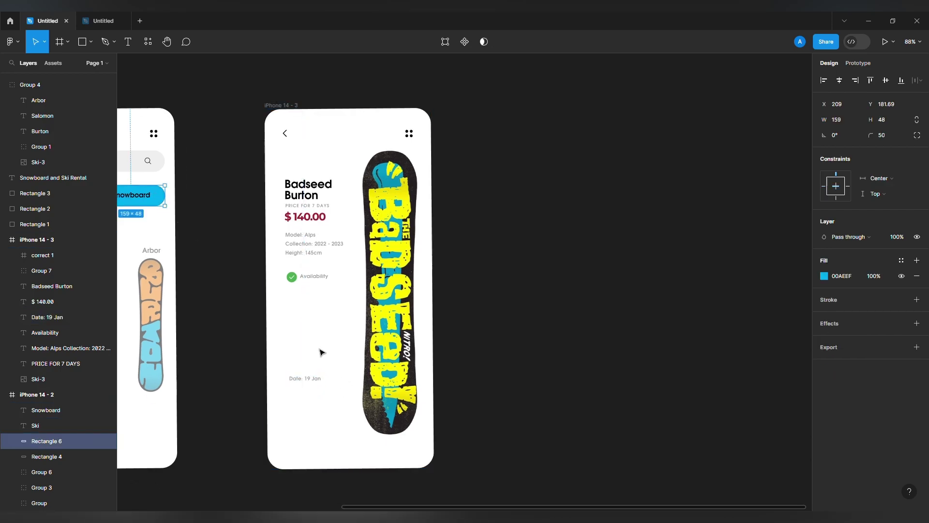
click(318, 349)
drag(318, 348, 465, 347)
key(ctrl+v)
click(281, 191)
click(824, 376)
drag(705, 372, 706, 378)
click(310, 197)
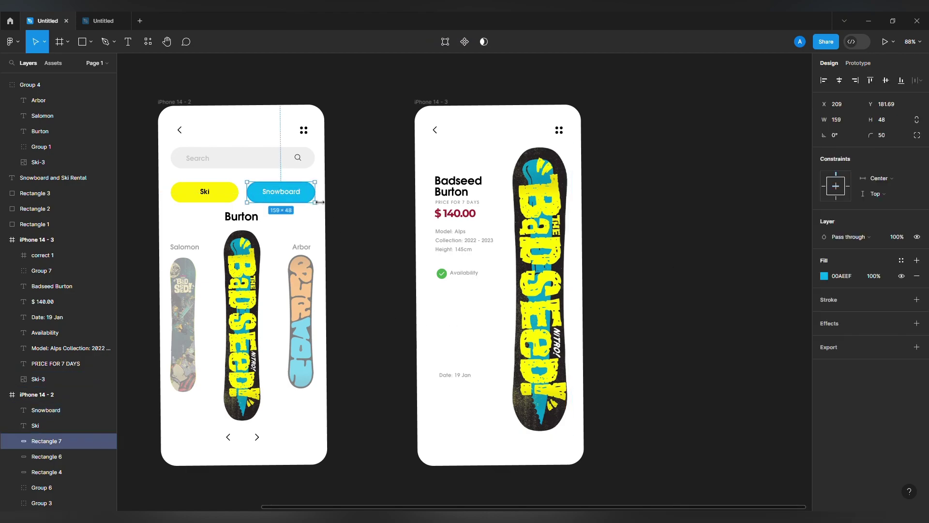
key(ctrl+v)
drag(307, 197, 495, 403)
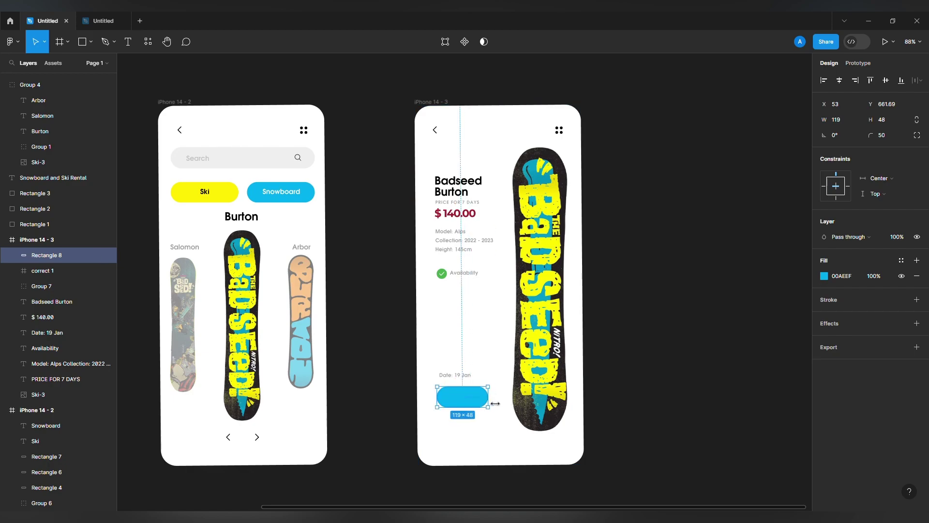
Copy the white Snowboard label onto the blue button below the date and change its text to "Check Out"
click(309, 377)
scroll(407, 394, down, 2)
scroll(406, 373, right, 2)
scroll(414, 361, up, 1)
scroll(426, 387, up, 1)
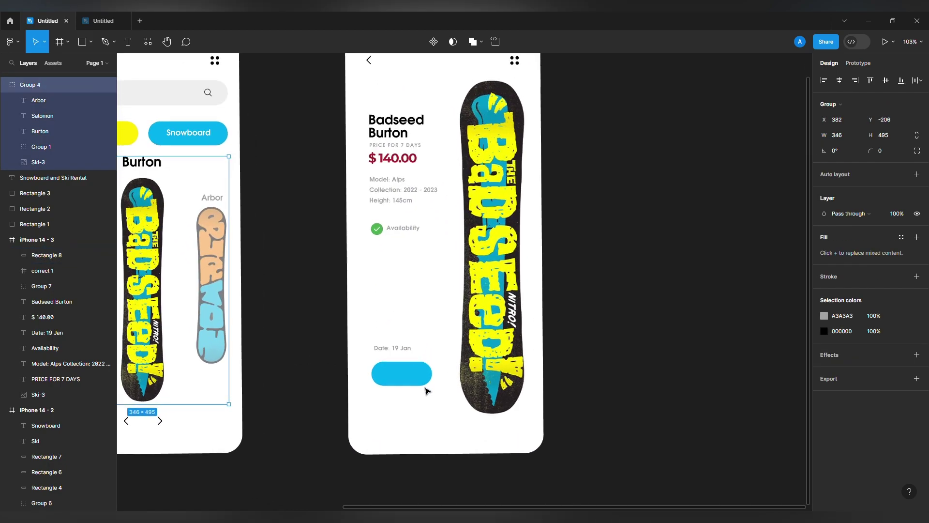
scroll(425, 389, up, 1)
click(187, 125)
key(ctrl+v)
drag(192, 130, 414, 379)
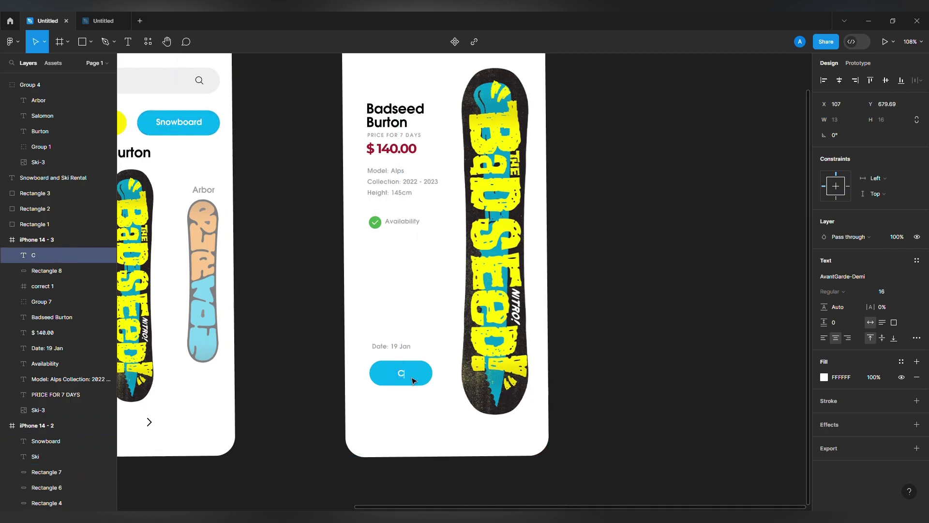
click(319, 386)
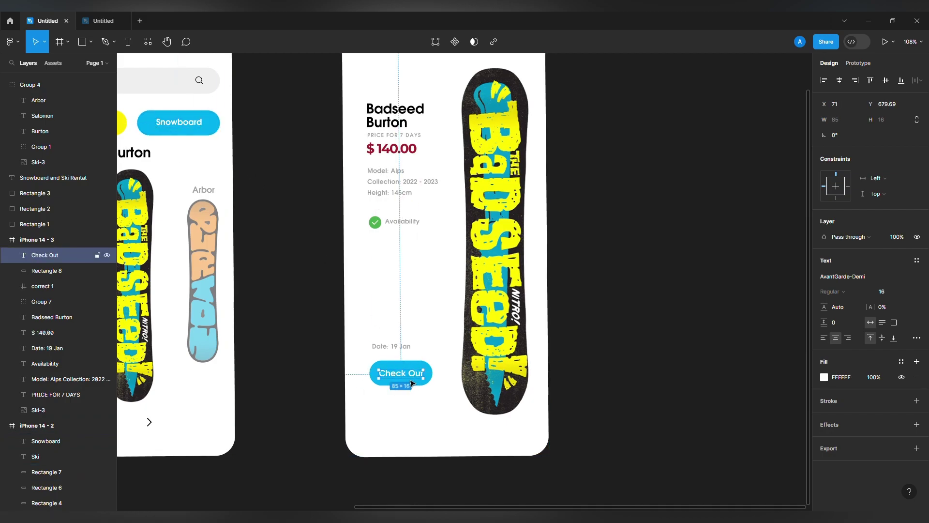
click(429, 378)
click(323, 385)
Duplicate the whole iPhone 14 - 3 product screen as a new frame to its right
scroll(425, 375, down, 3)
drag(456, 371, 438, 370)
scroll(509, 374, down, 1)
scroll(365, 357, down, 1)
drag(478, 369, 427, 377)
scroll(498, 380, down, 1)
scroll(519, 391, down, 1)
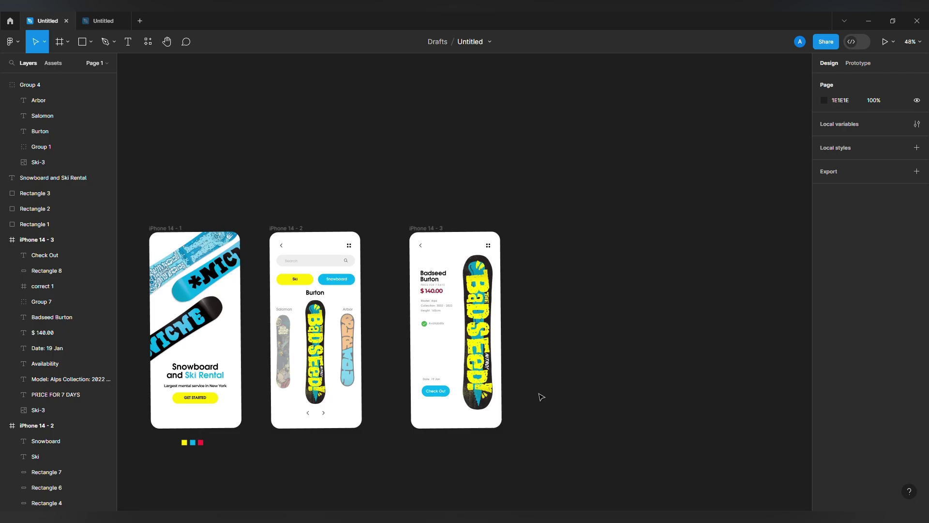
scroll(561, 384, right, 4)
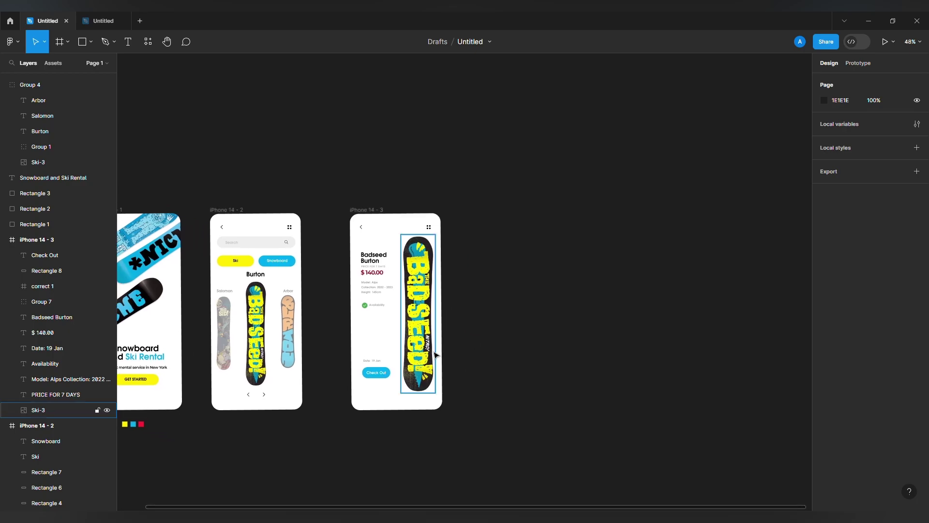
drag(333, 208, 465, 224)
click(604, 296)
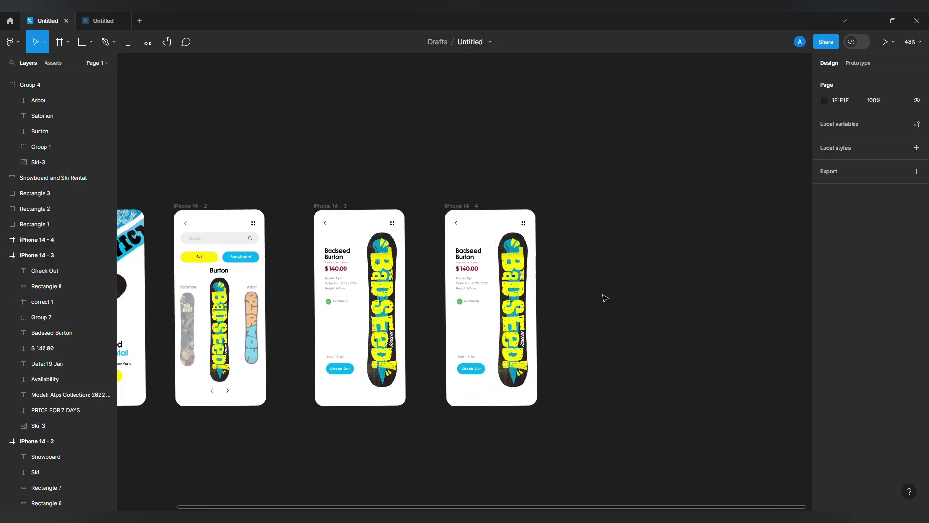
Delete all contents of the iPhone 14 - 4 frame and move the empty frame right to X 1599
drag(580, 300, 612, 318)
scroll(612, 318, right, 2)
scroll(560, 385, up, 1)
click(514, 411)
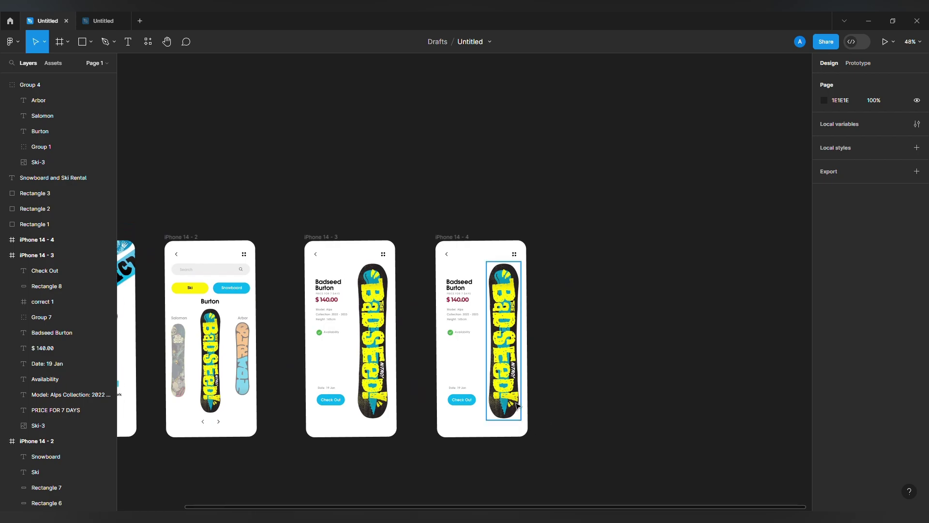
scroll(517, 417, up, 5)
drag(527, 448, 390, 115)
key(Delete)
scroll(379, 131, right, 2)
drag(309, 116, 343, 116)
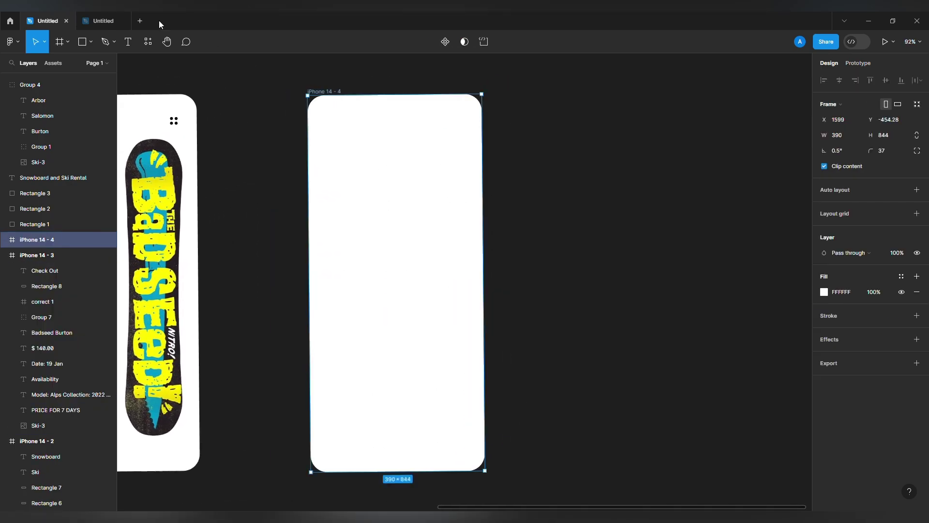
Copy the skier illustration from the other Untitled file and place it over the empty iPhone 14 - 4 frame
click(103, 21)
scroll(272, 290, down, 4)
click(600, 334)
key(ctrl+c)
click(51, 20)
key(ctrl+v)
drag(673, 305, 442, 305)
drag(433, 306, 520, 306)
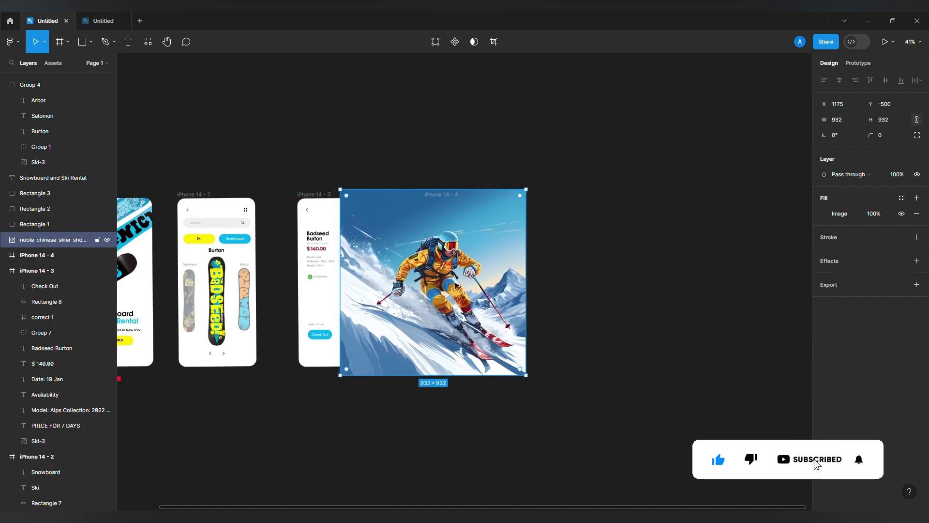
Nest the skier illustration inside the iPhone 14 - 4 frame and scale it to 848 × 848 so it fills the screen
drag(55, 241, 52, 260)
drag(469, 275, 406, 279)
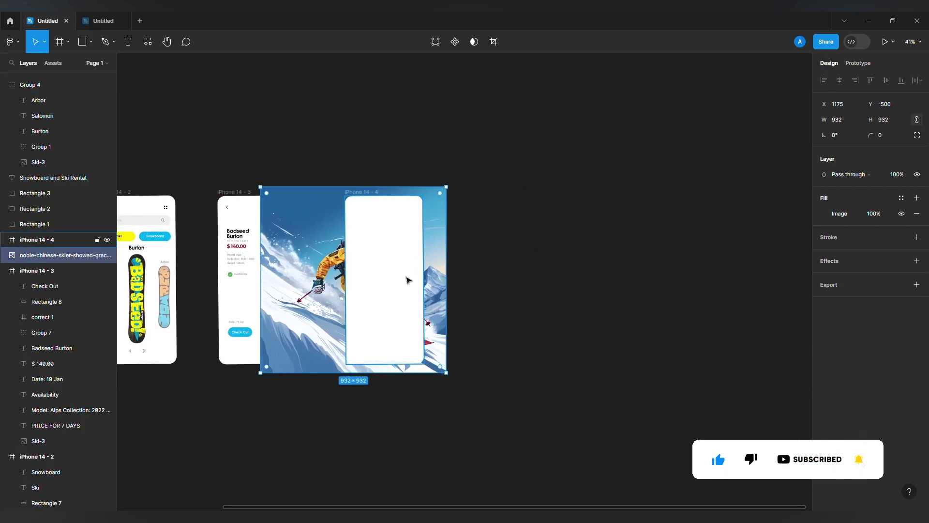
scroll(404, 277, up, 3)
drag(78, 249, 54, 252)
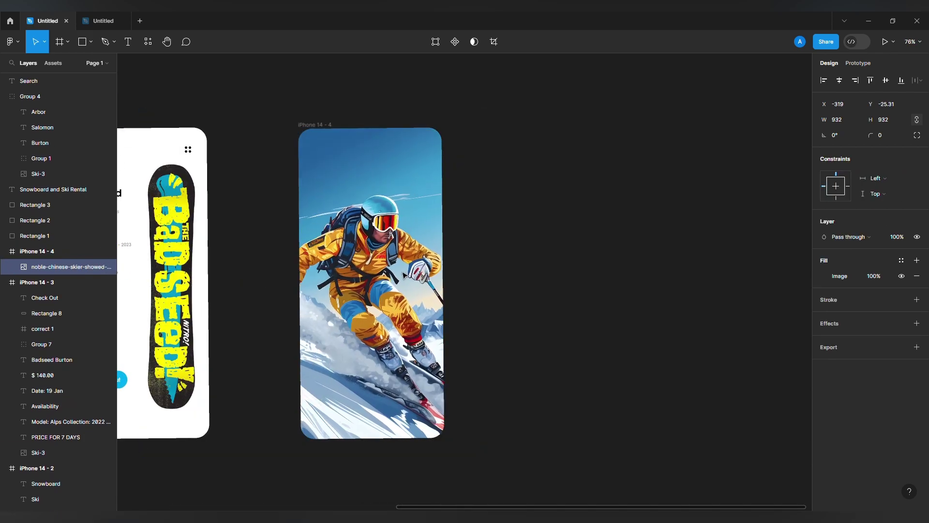
drag(415, 284, 415, 280)
drag(372, 478, 375, 448)
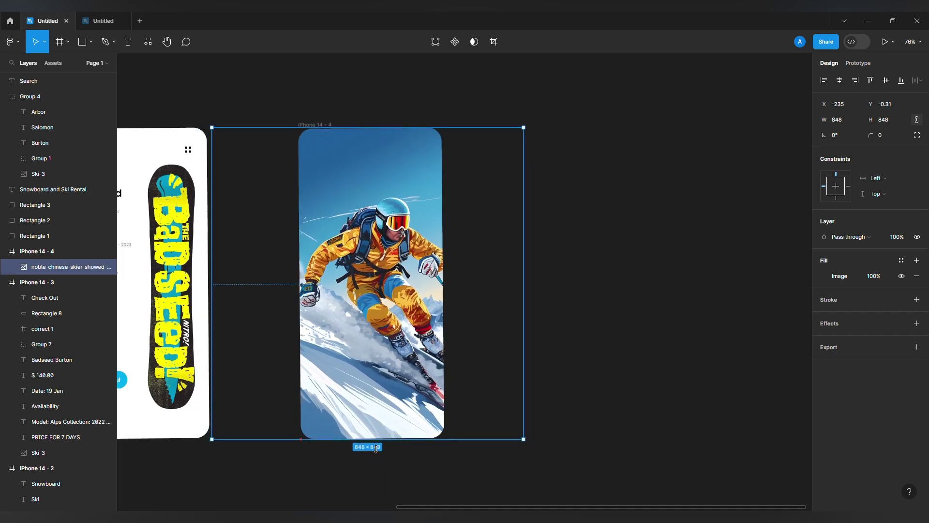
click(582, 438)
Copy a title text from the iPhone 14 - 3 screen onto the skier screen, reword it to "Completed" and make it white
drag(522, 376, 589, 364)
click(196, 199)
key(ctrl+c)
click(413, 123)
drag(468, 183, 388, 204)
key(ctrl+v)
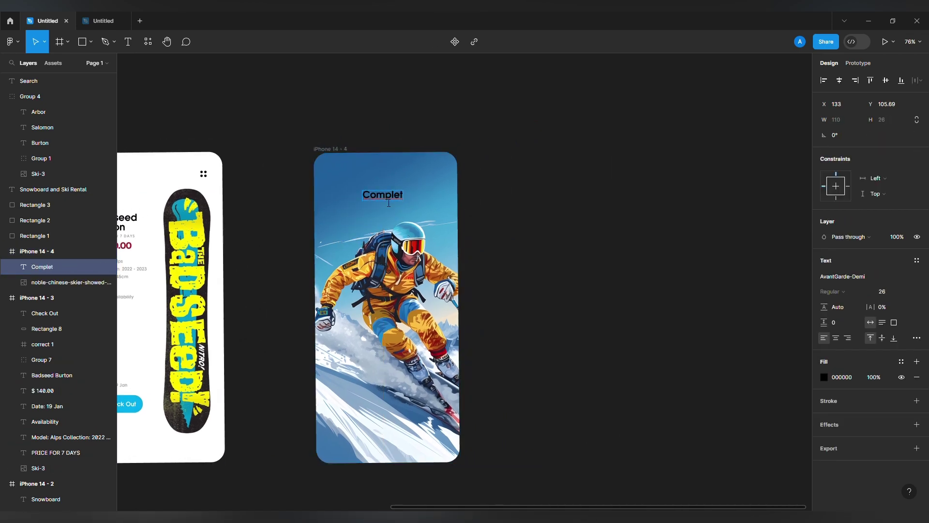
drag(401, 201, 399, 193)
click(824, 376)
drag(731, 345, 696, 262)
click(530, 250)
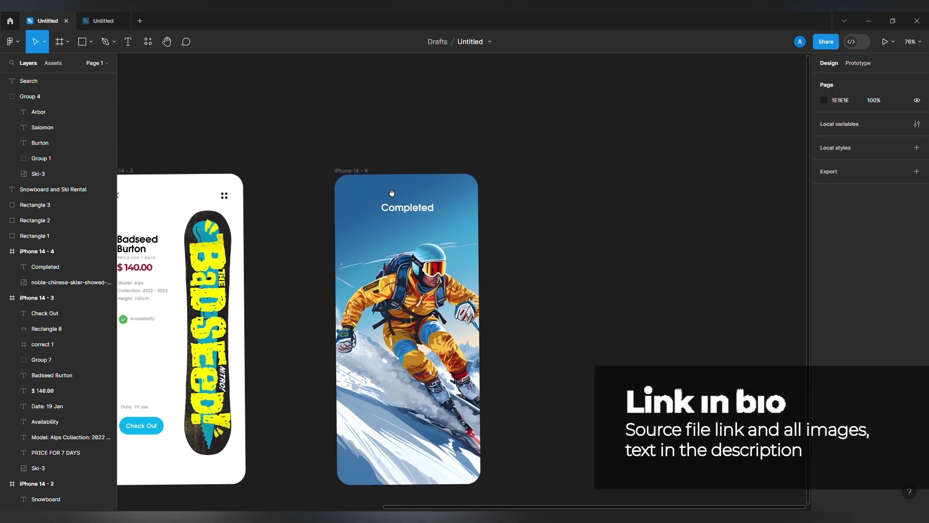
Copy the "Get ready to start your rider!" text from the other Untitled file, reduce it to size 18 and place it below "Completed"
click(103, 21)
click(406, 312)
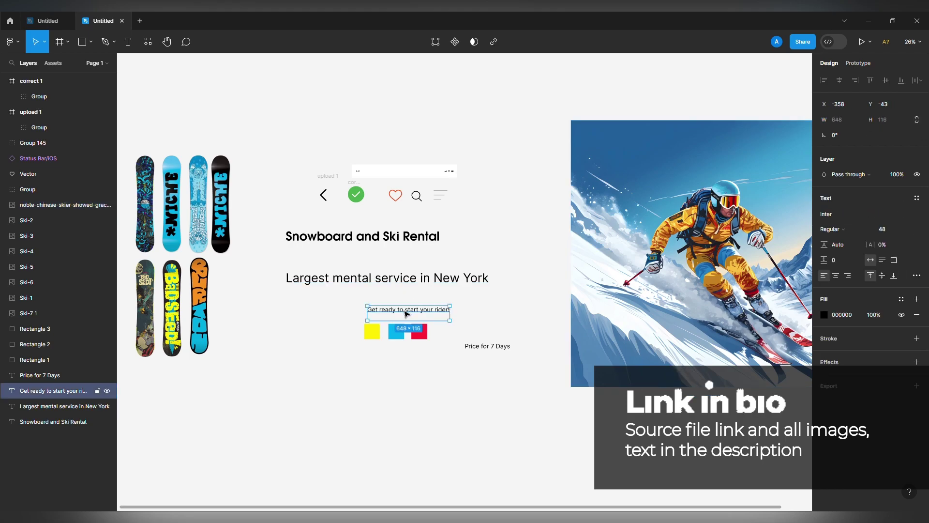
click(48, 21)
key(ctrl+v)
drag(580, 279, 584, 230)
key(shift+Down)
key(shift+Down)
key(shift+Down)
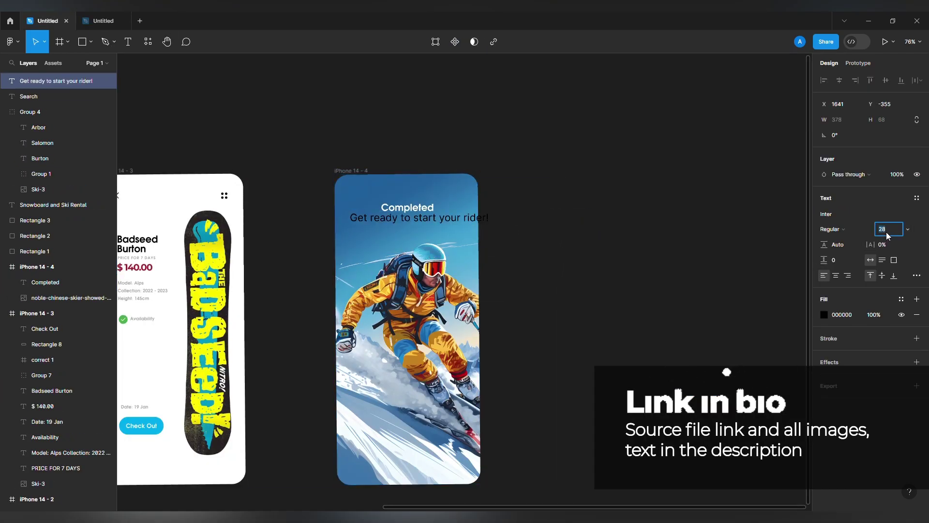
drag(401, 219, 415, 226)
Set the "Completed" title's font size to 34 and change the tagline's font to AvantGarde-Demi
click(409, 208)
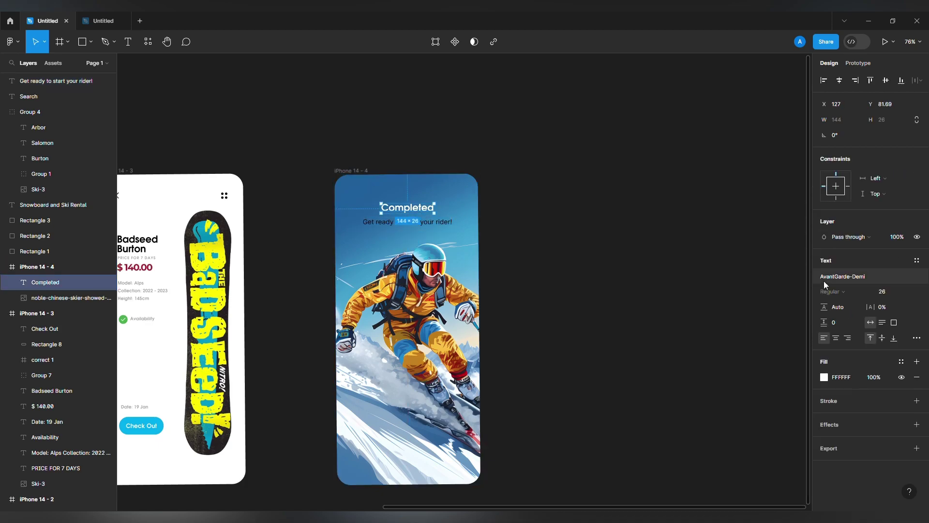
key(Return)
scroll(397, 225, up, 5)
click(450, 228)
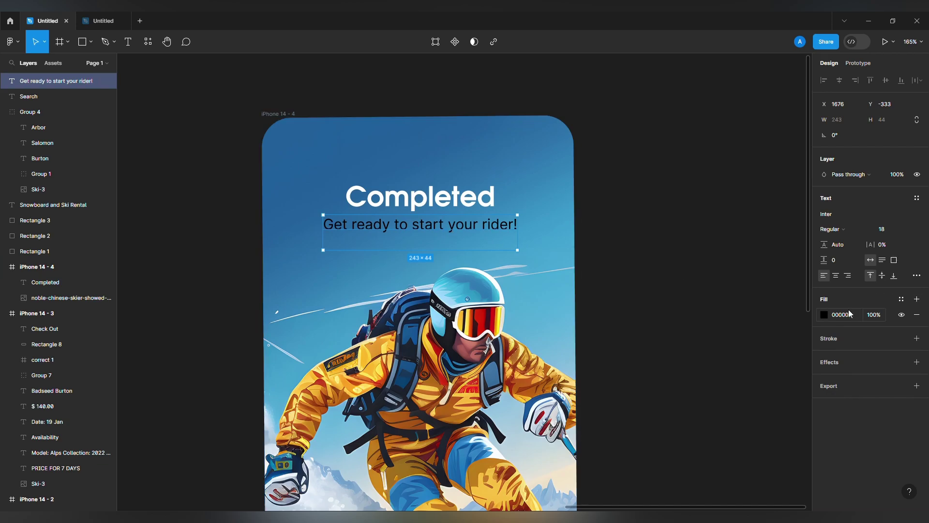
scroll(599, 318, down, 2)
scroll(600, 302, down, 3)
drag(348, 277, 453, 281)
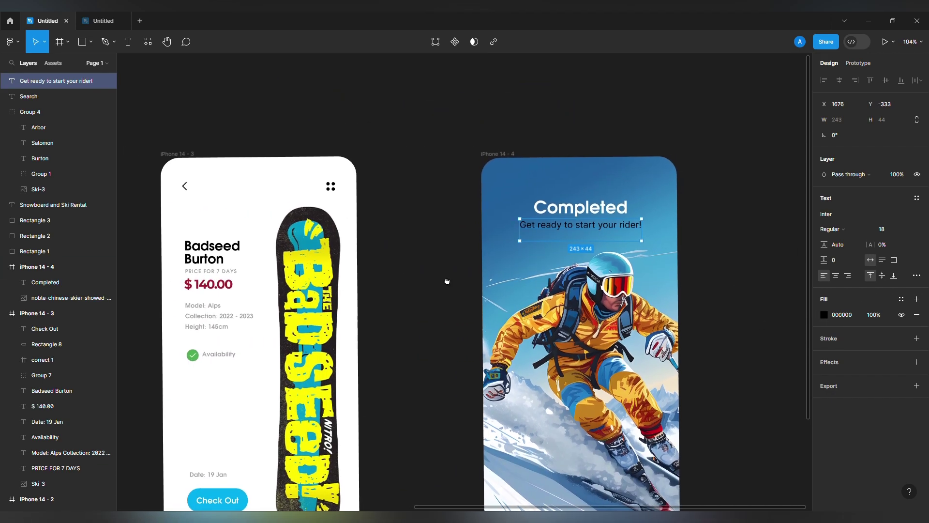
scroll(453, 281, right, 2)
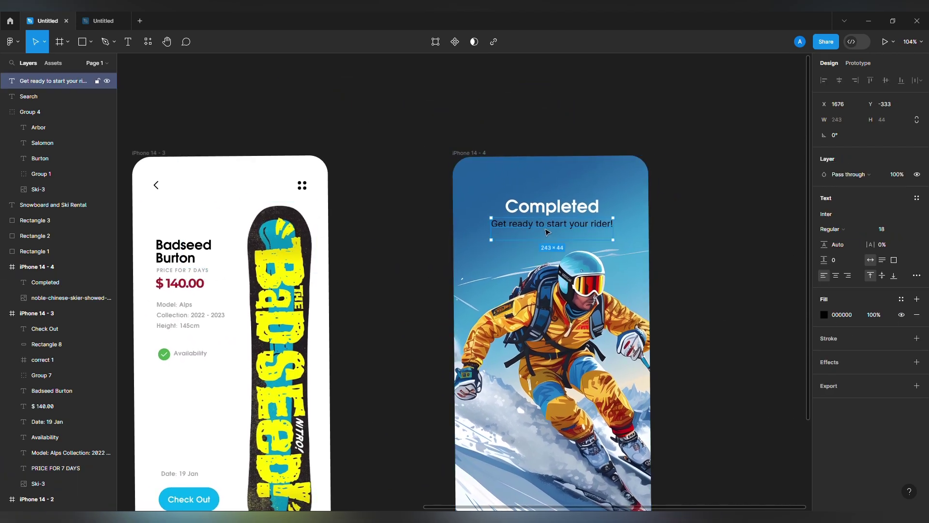
click(828, 214)
text(ava)
click(734, 265)
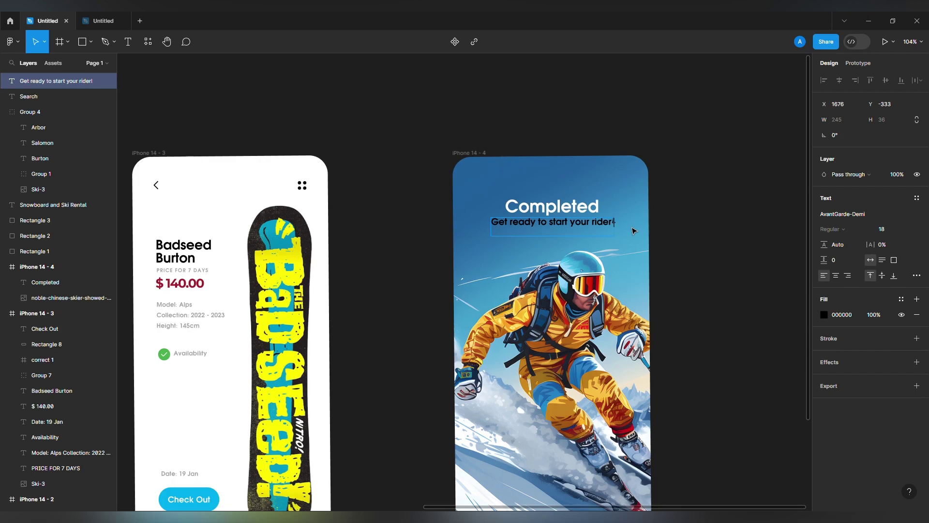
Remove the exclamation mark from the tagline, set its font size to 16 and make it white
click(622, 229)
drag(622, 229, 485, 214)
click(574, 222)
click(890, 231)
text(16)
key(Return)
drag(497, 203, 490, 216)
click(824, 315)
click(604, 285)
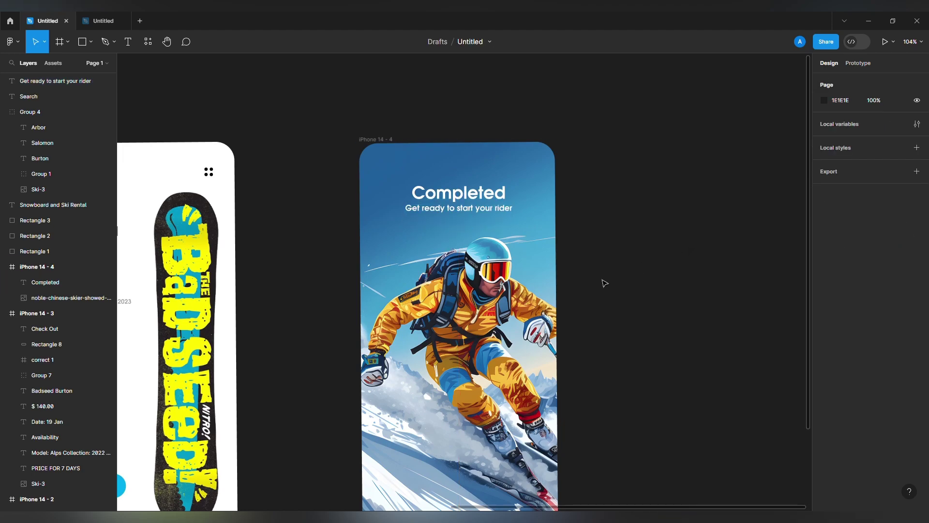
Move the "Get ready to start your rider" tagline slightly lower beneath the "Completed" title
scroll(618, 222, left, 3)
drag(532, 210, 526, 217)
key(Escape)
click(535, 210)
click(617, 242)
Draw a rectangle about 231 × 30 over the tagline and round its corners to 16
drag(577, 245, 545, 242)
click(82, 41)
mouse_move(370, 204)
mouse_down()
mouse_move(514, 232)
mouse_move(569, 227)
mouse_move(533, 214)
mouse_up()
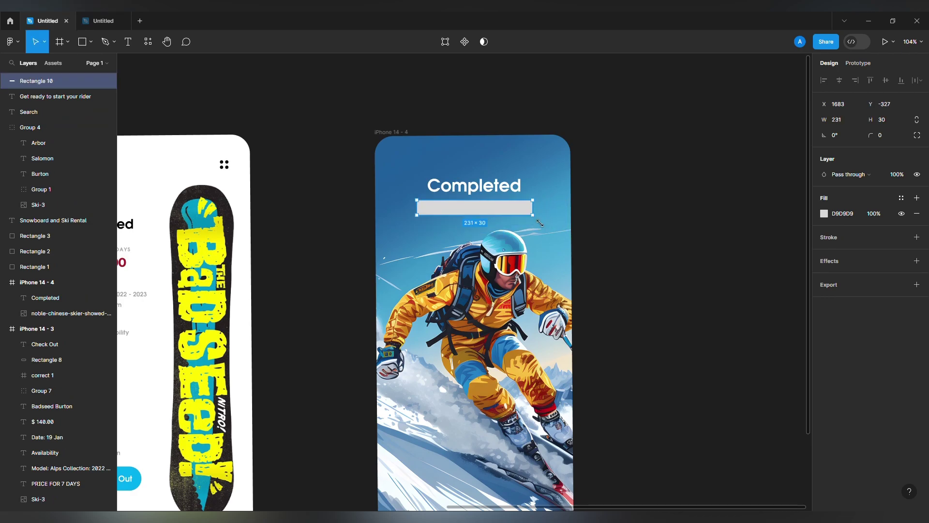
drag(878, 138, 886, 138)
Fill the rounded rectangle with the dark red AA1E2C sampled from the $140.00 price text
scroll(456, 246, down, 4)
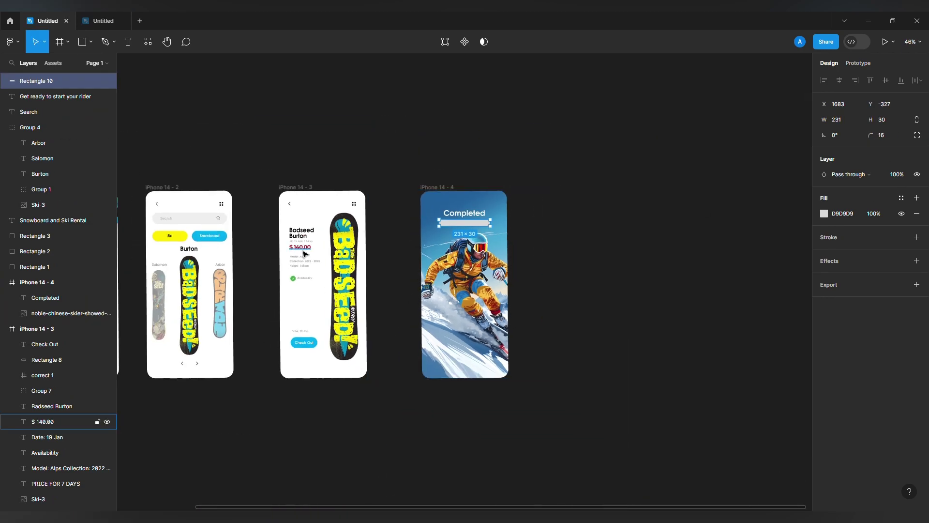
key(Escape)
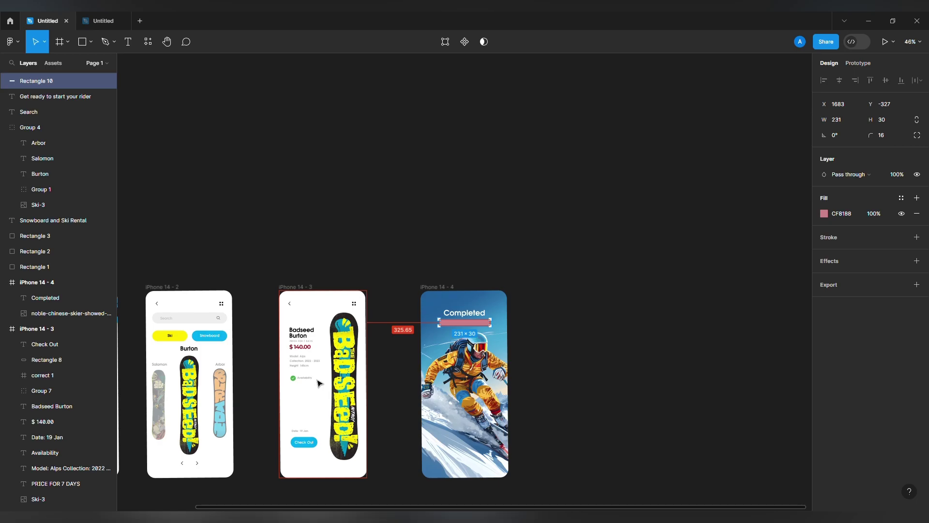
scroll(309, 382, up, 7)
key(i)
click(292, 342)
scroll(227, 318, down, 2)
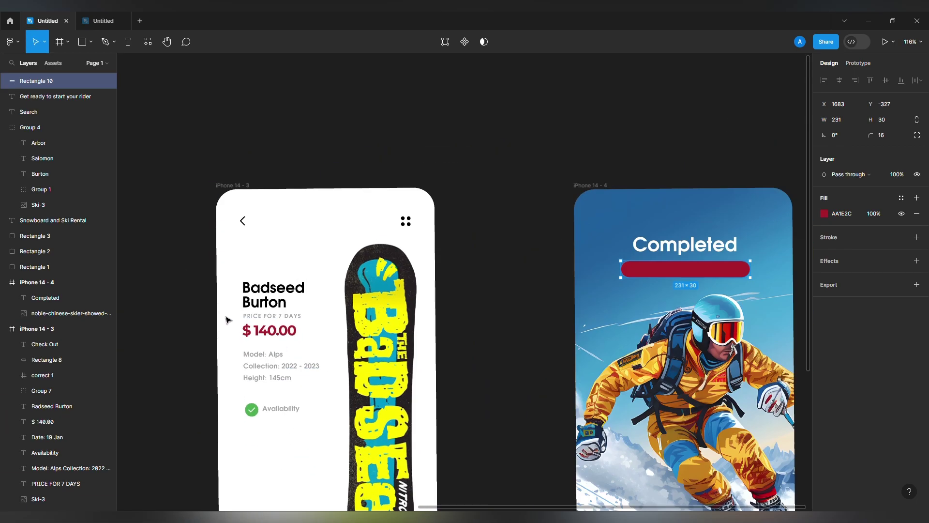
Place the tagline text above the red rectangle in the layer order and group the two
scroll(228, 319, down, 3)
scroll(530, 379, up, 6)
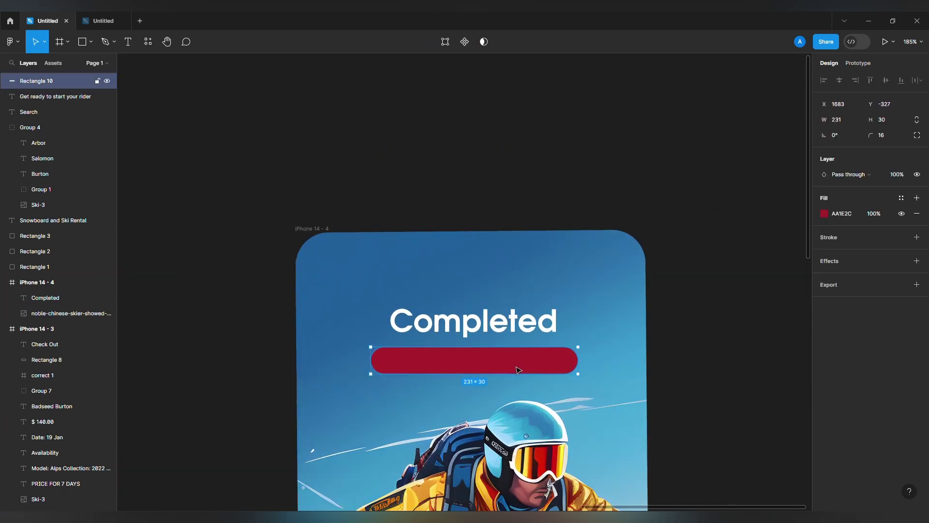
drag(74, 86, 67, 107)
click(547, 368)
shift+click(575, 365)
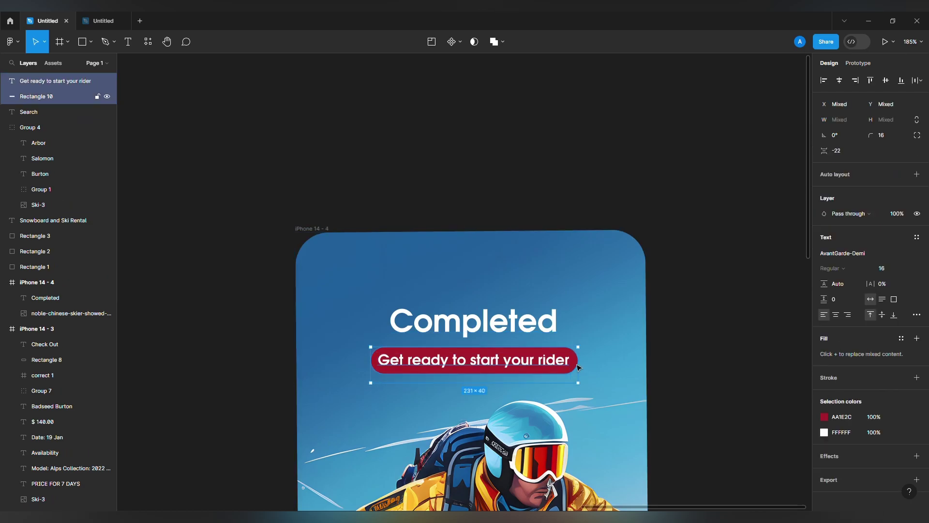
key(ctrl+g)
drag(578, 372, 570, 371)
key(ctrl+z)
click(703, 358)
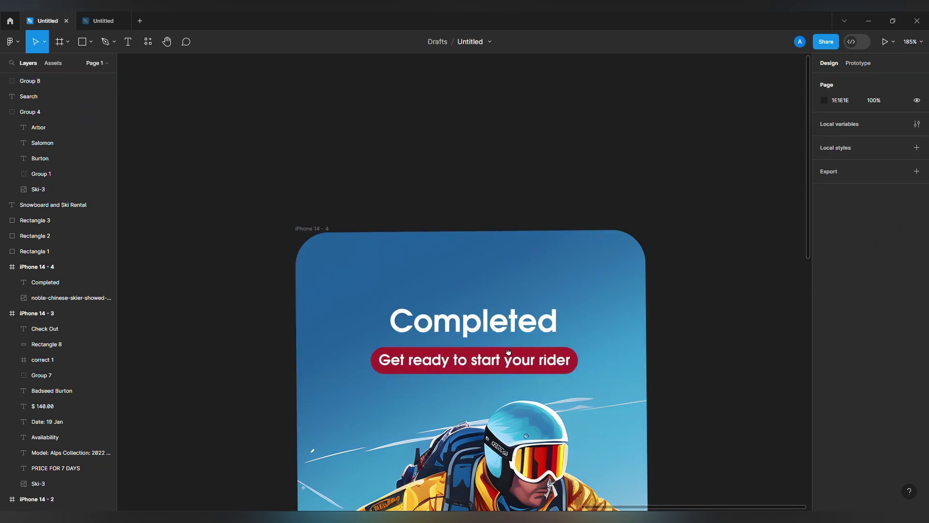
Reduce the tagline's font size within the group and shrink the red rectangle to fit around it
drag(501, 364, 449, 255)
double_click(449, 254)
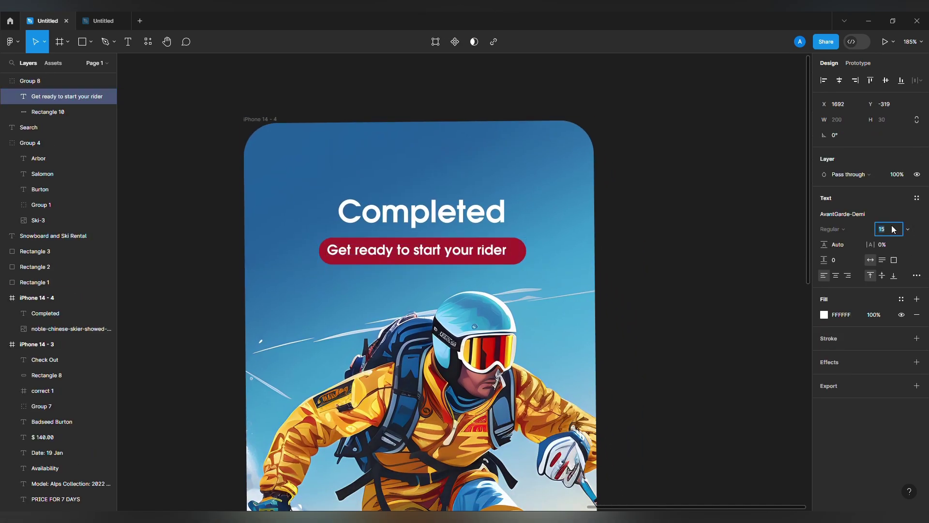
click(517, 262)
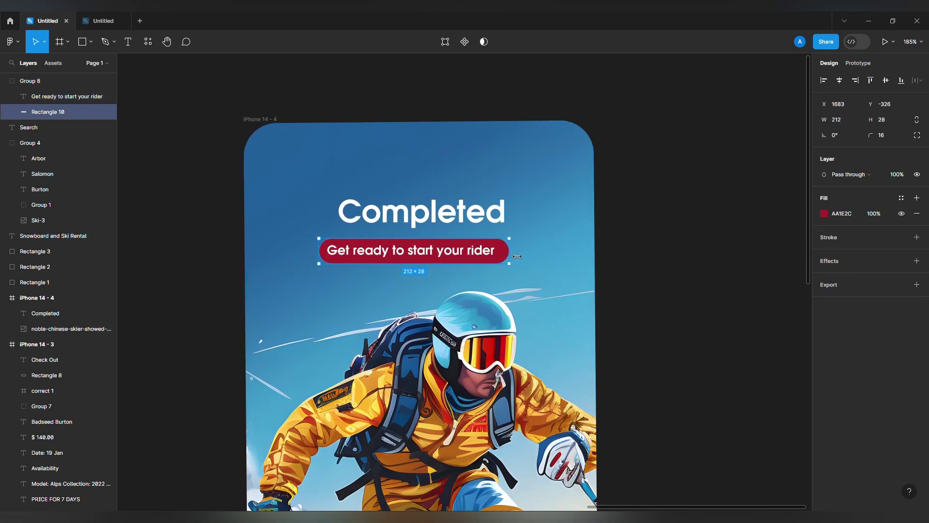
click(651, 302)
Center the red tagline group horizontally beneath the "Completed" title
click(473, 255)
click(735, 192)
drag(452, 261, 459, 260)
click(617, 278)
drag(601, 279, 571, 253)
scroll(532, 234, down, 1)
Set the "Completed" title's font size to 38 and reposition it centered just above the red tagline
mouse_move(411, 155)
mouse_down()
mouse_move(411, 132)
mouse_move(412, 141)
mouse_up()
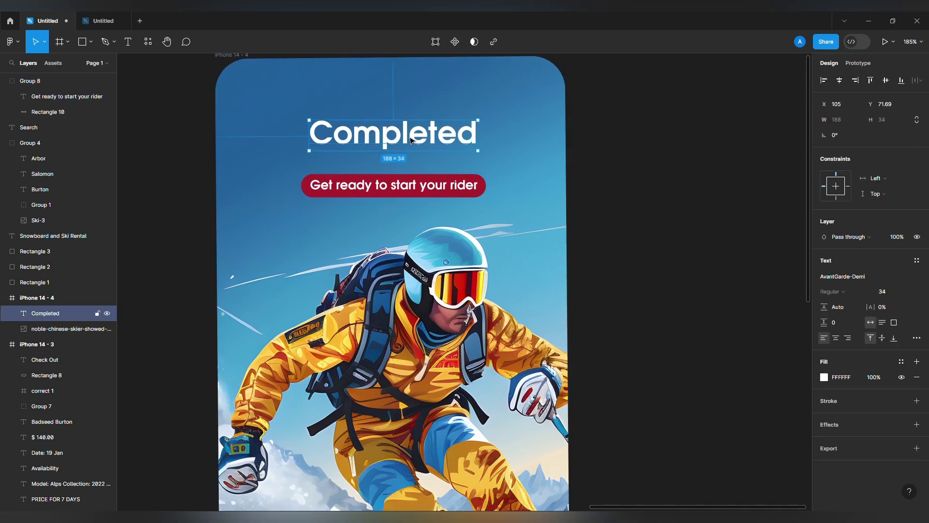
click(884, 293)
key(shift+Up)
text(38)
key(Return)
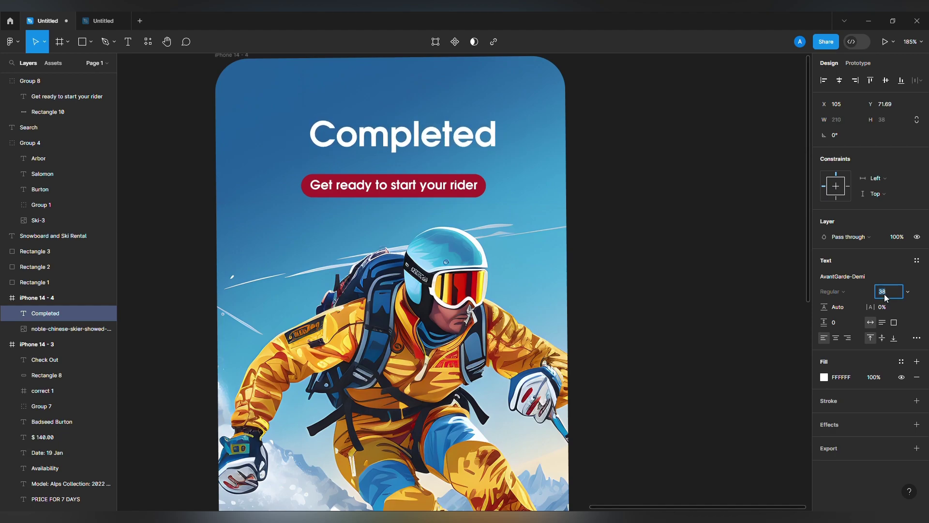
drag(456, 148, 446, 176)
shift+click(446, 187)
click(701, 262)
scroll(701, 263, down, 5)
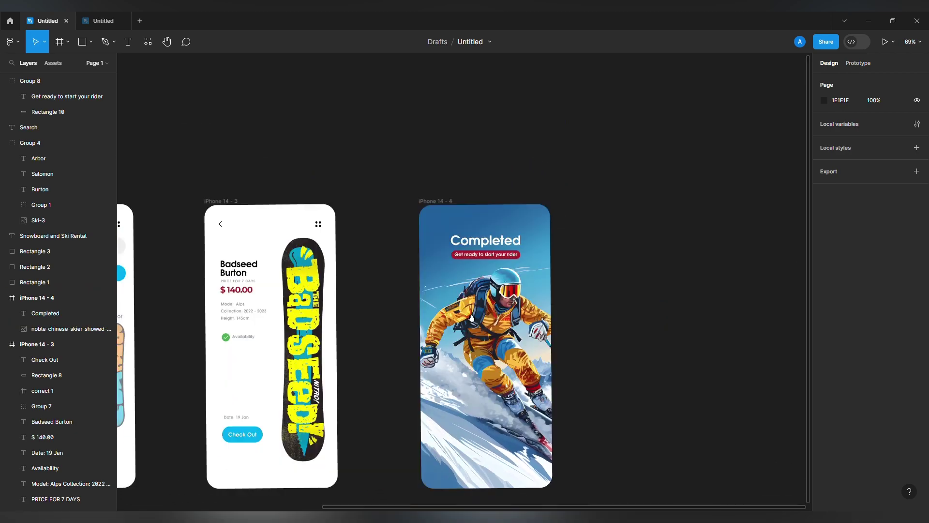
drag(436, 383, 586, 317)
scroll(587, 317, down, 1)
drag(518, 388, 604, 378)
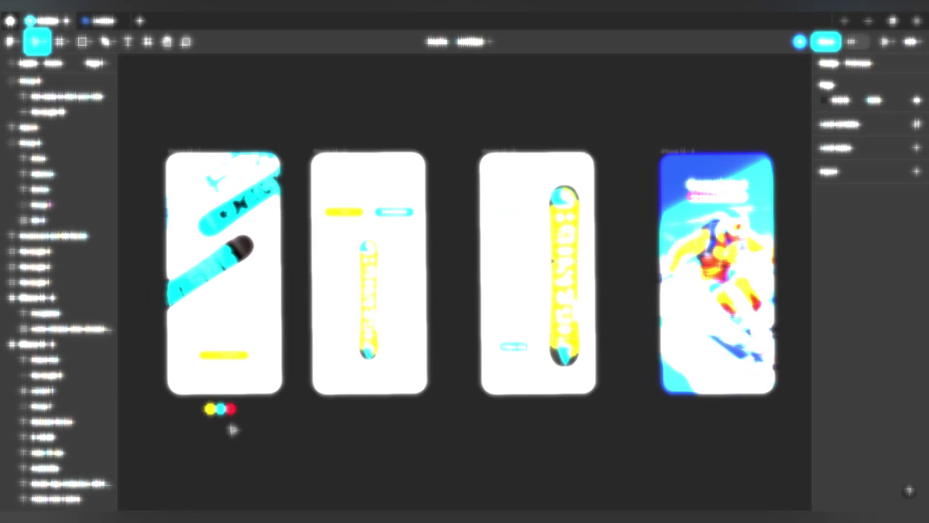